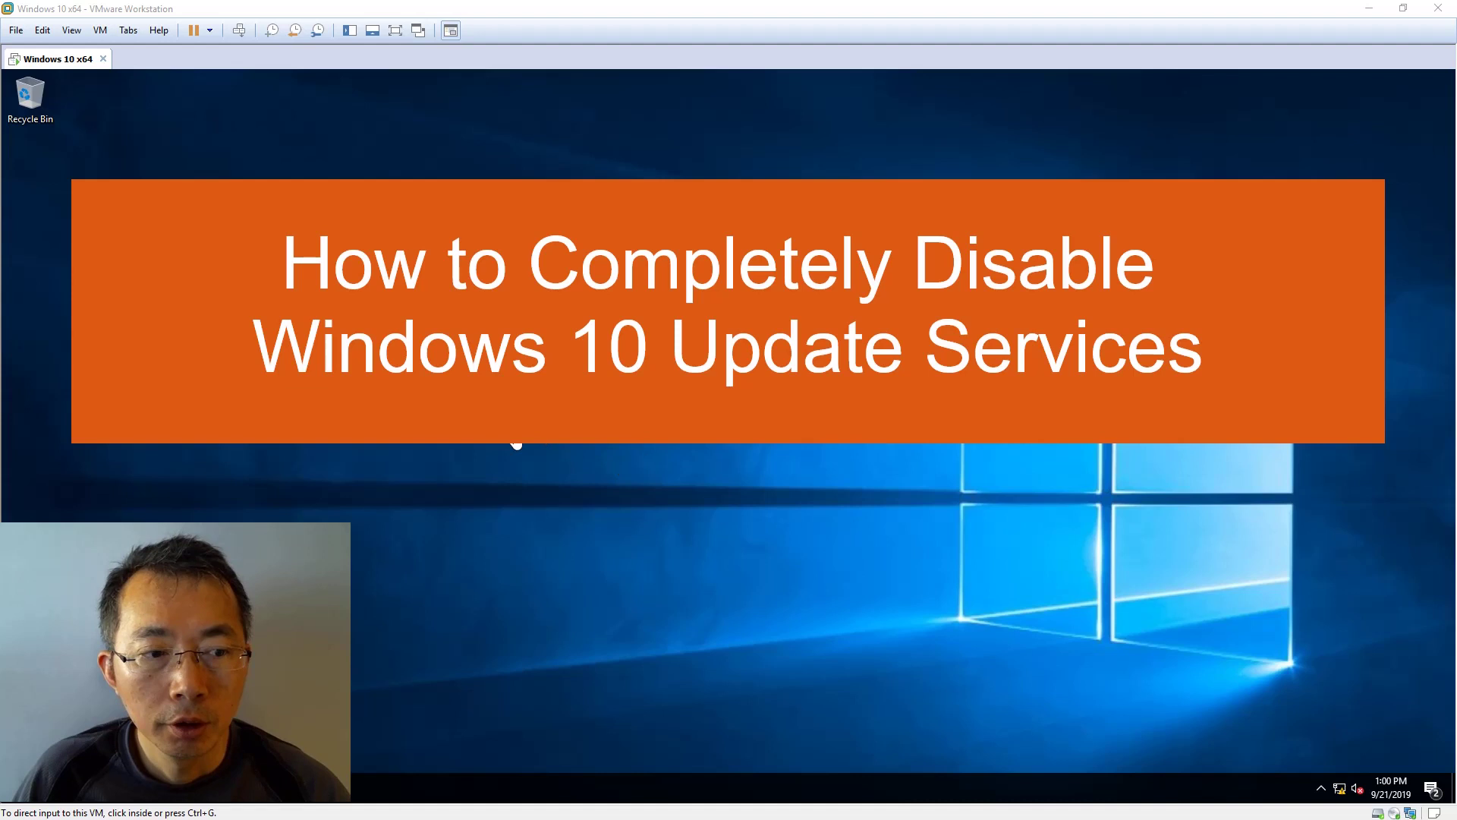
Step: Capture keyboard and mouse input in the Windows 10 x64 VM and toggle the Start menu
{"action": "left_click", "coordinate": [732, 444]}
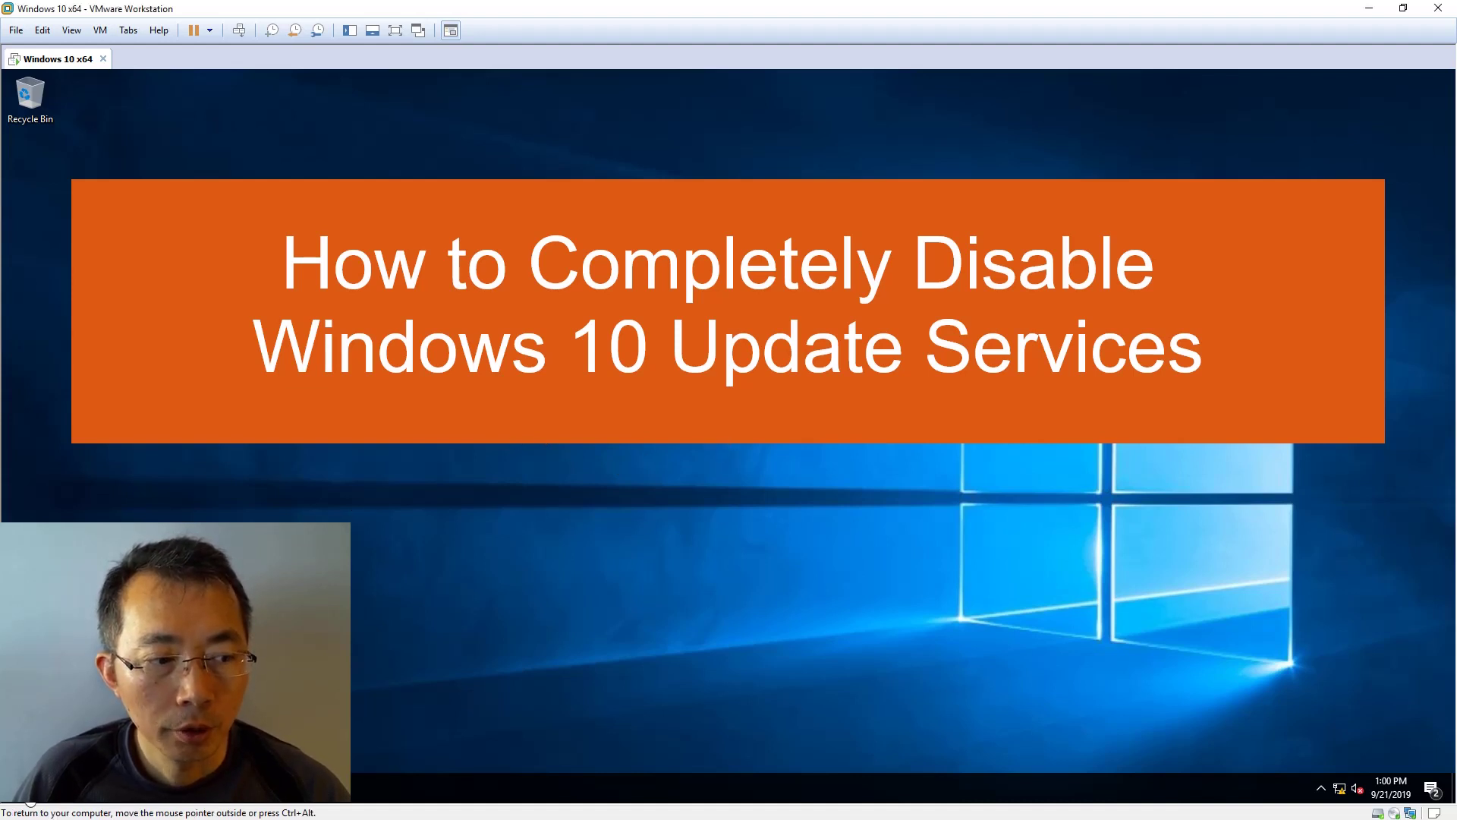
{"action": "left_click", "coordinate": [30, 800]}
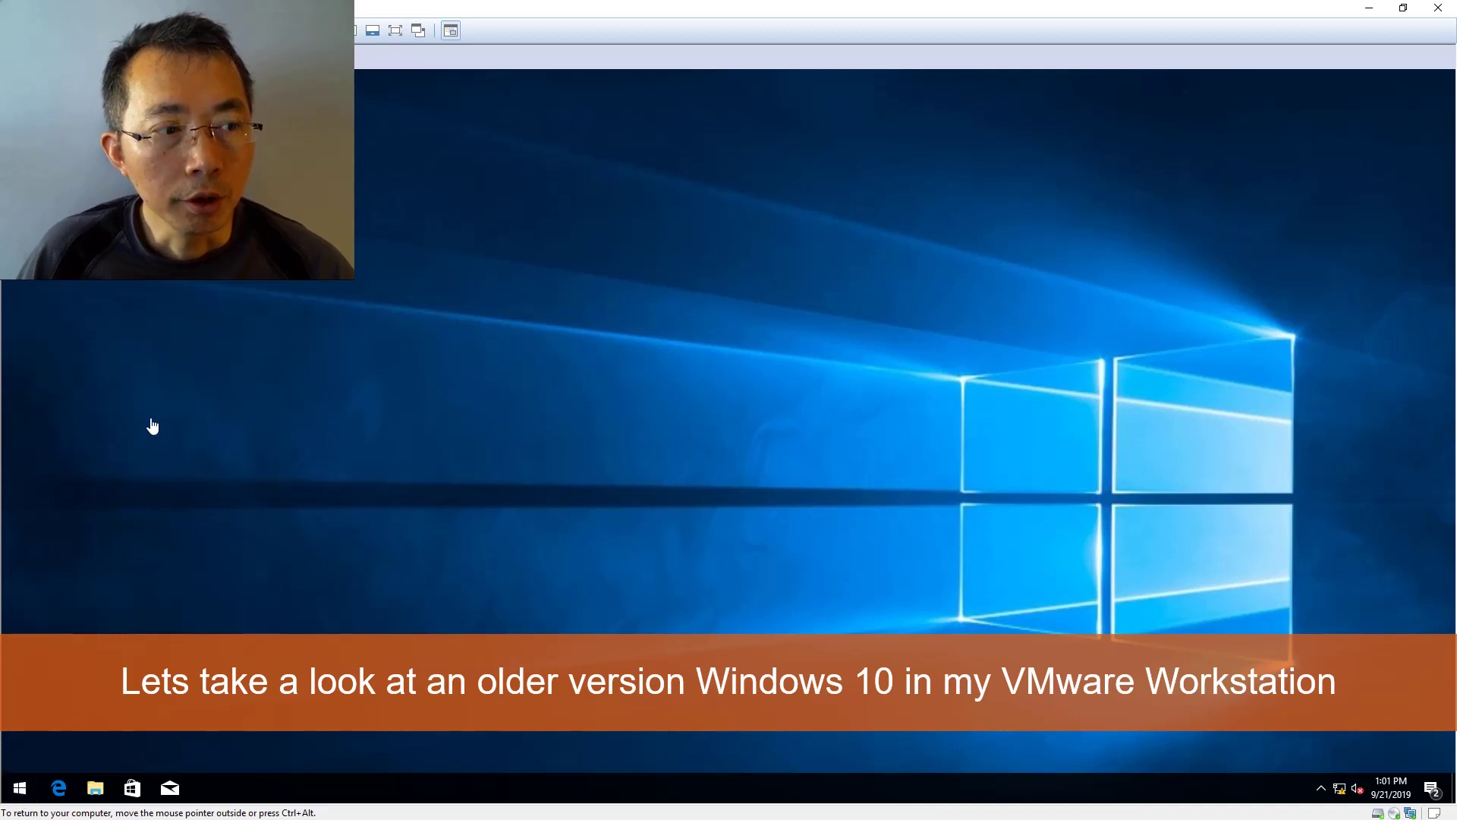
Step: Open System from the Start right-click menu and scroll to the Windows 10 Pro 1709 specifications
{"action": "left_click", "coordinate": [24, 793]}
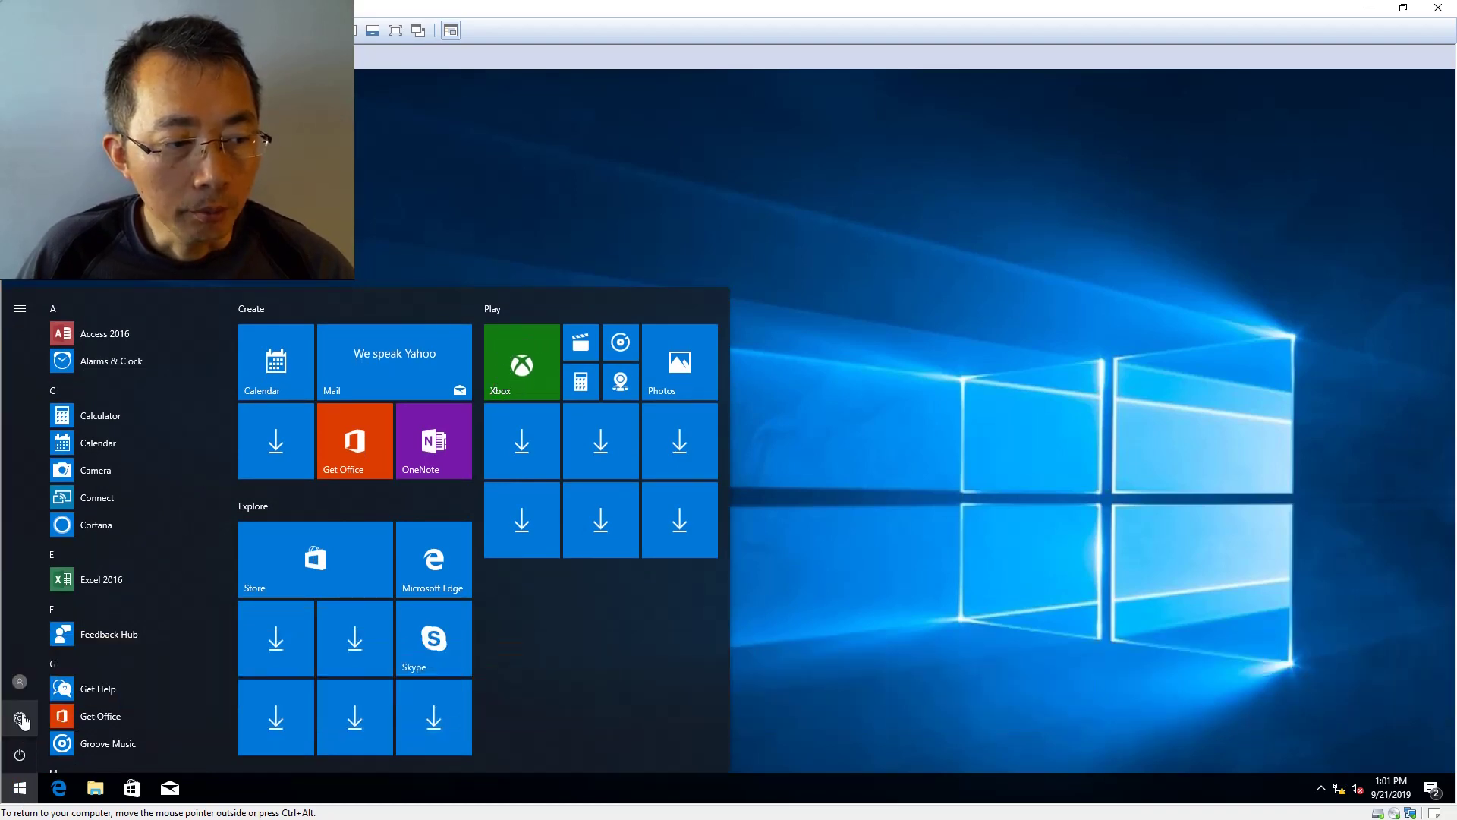
{"action": "left_click", "coordinate": [22, 789]}
{"action": "left_click", "coordinate": [21, 792]}
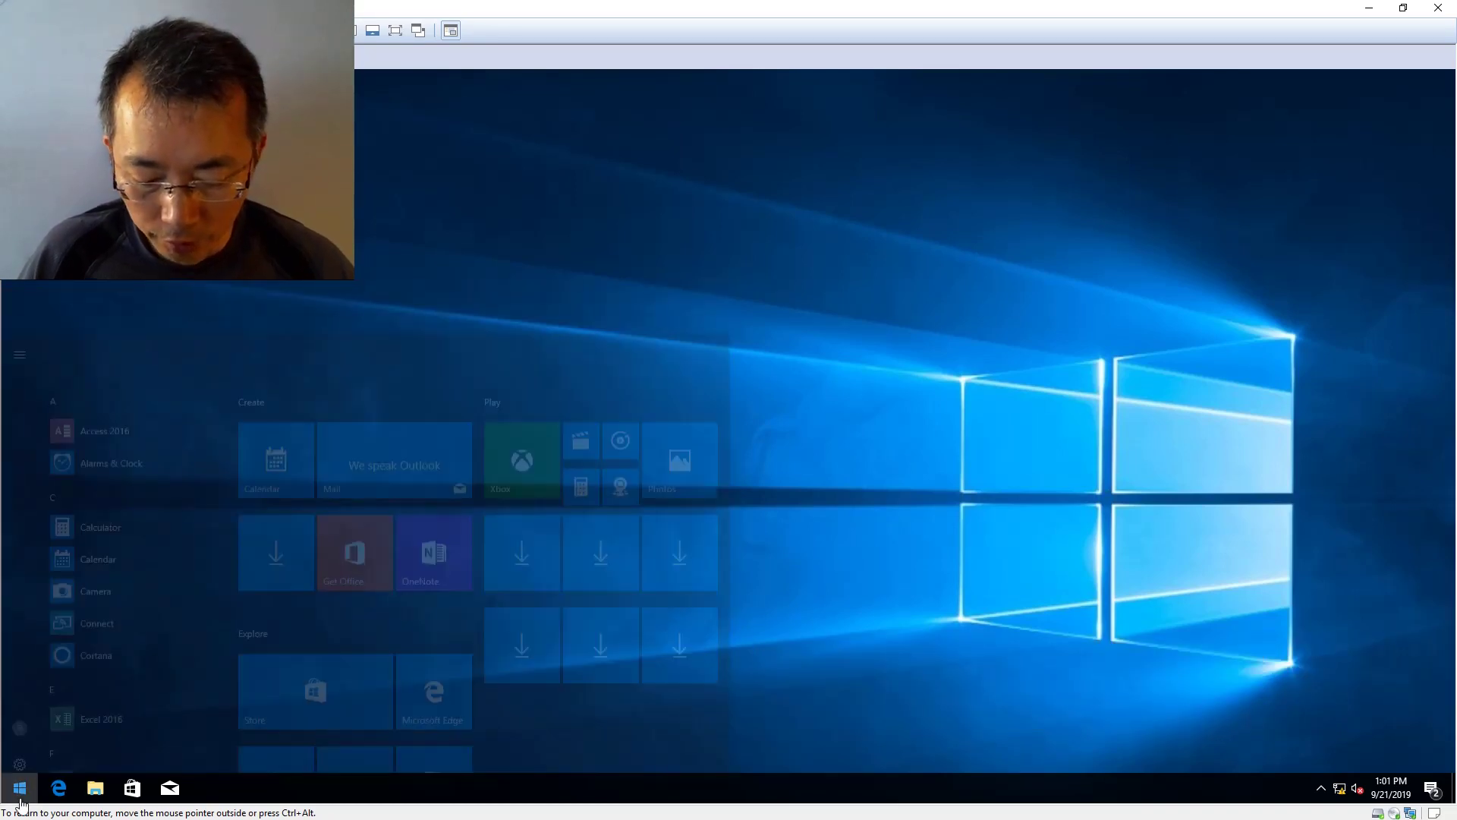
{"action": "left_click", "coordinate": [19, 794]}
{"action": "right_click", "coordinate": [19, 794]}
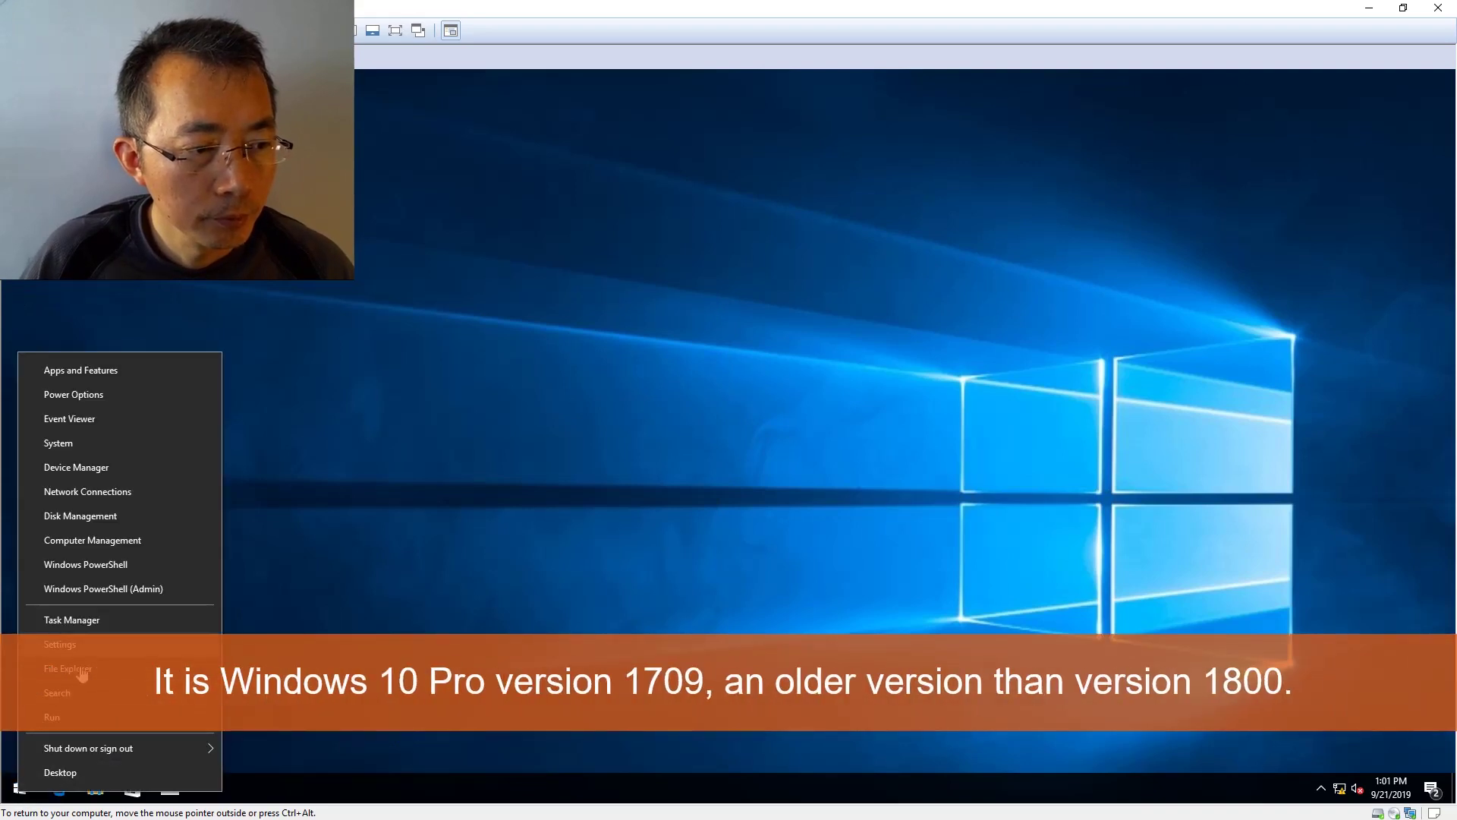
{"action": "left_click", "coordinate": [119, 447]}
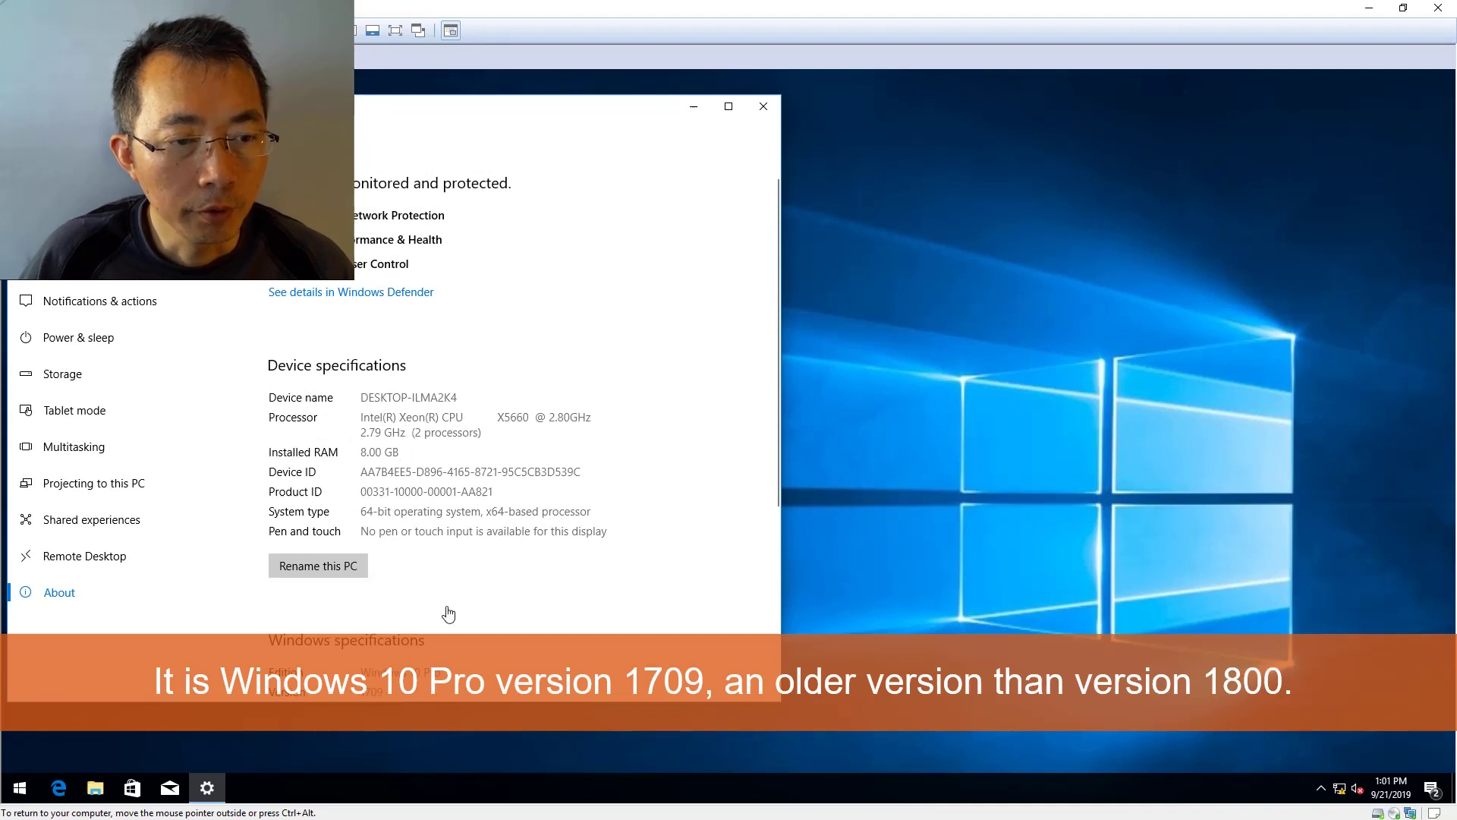
{"action": "scroll", "coordinate": [450, 630], "scroll_direction": "down", "scroll_amount": 4}
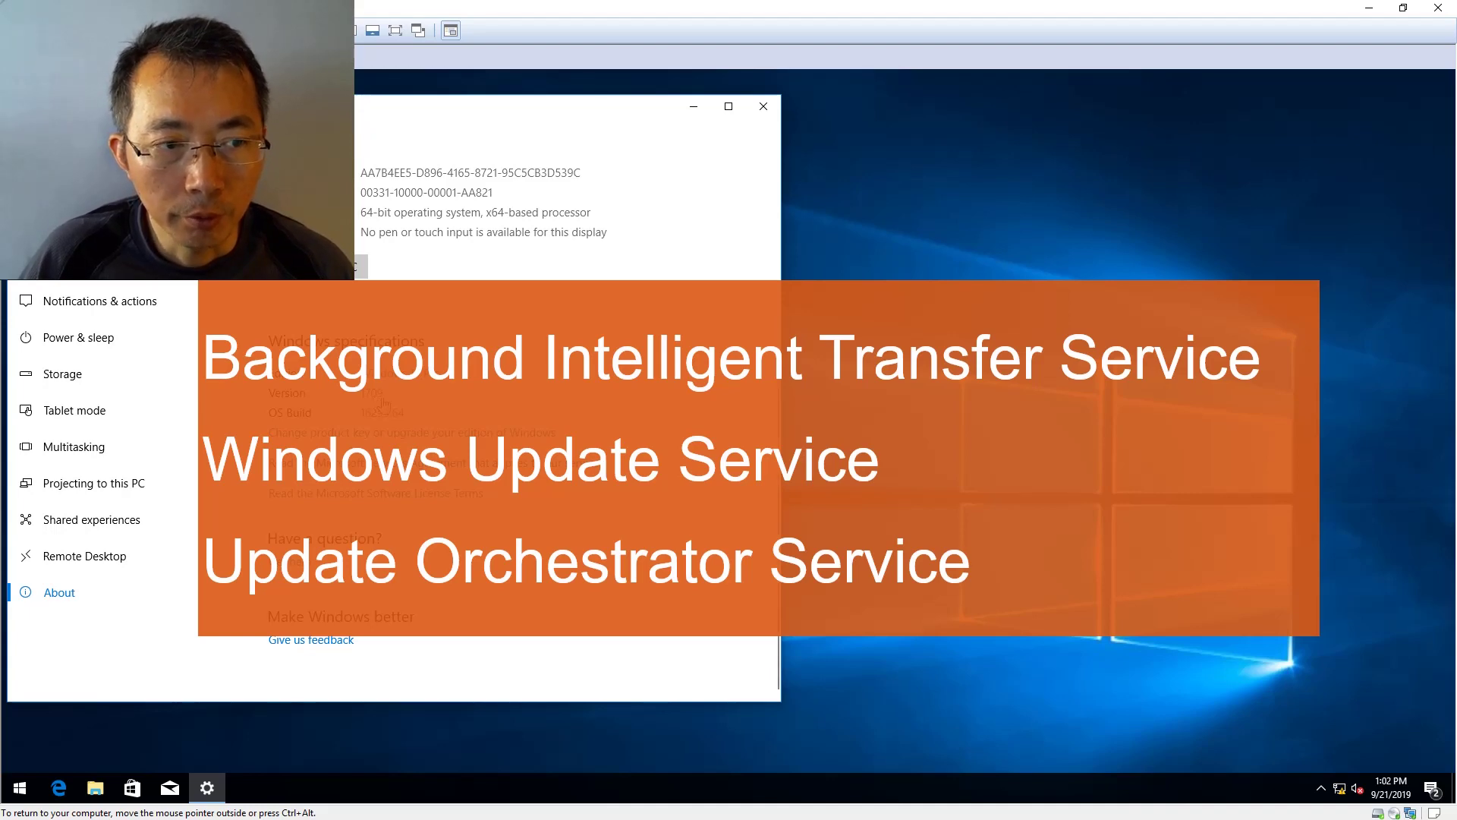
Step: Search Start for services.msc and launch the Services console
{"action": "left_click", "coordinate": [23, 785]}
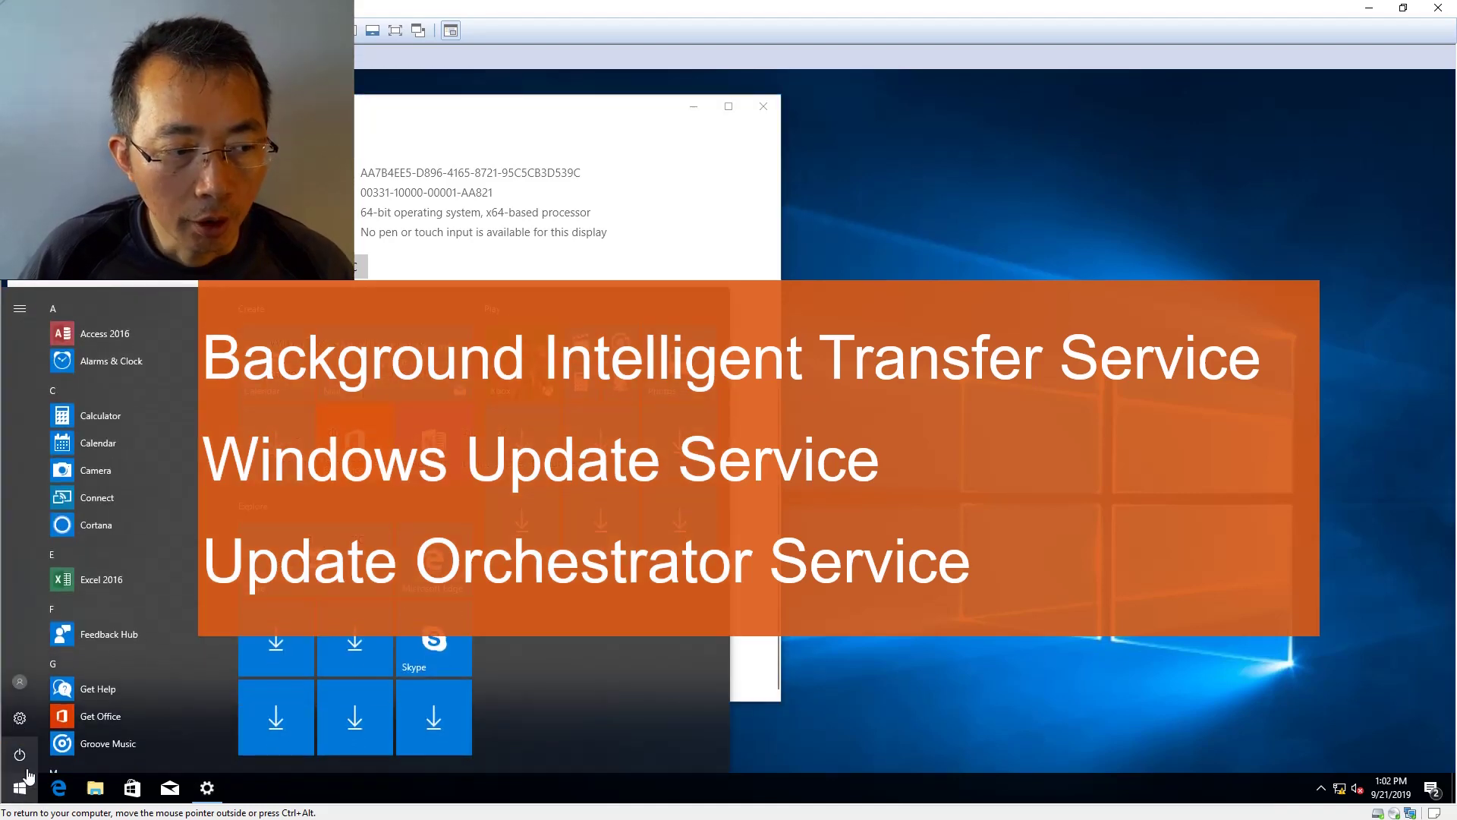
{"action": "type", "text": "services."}
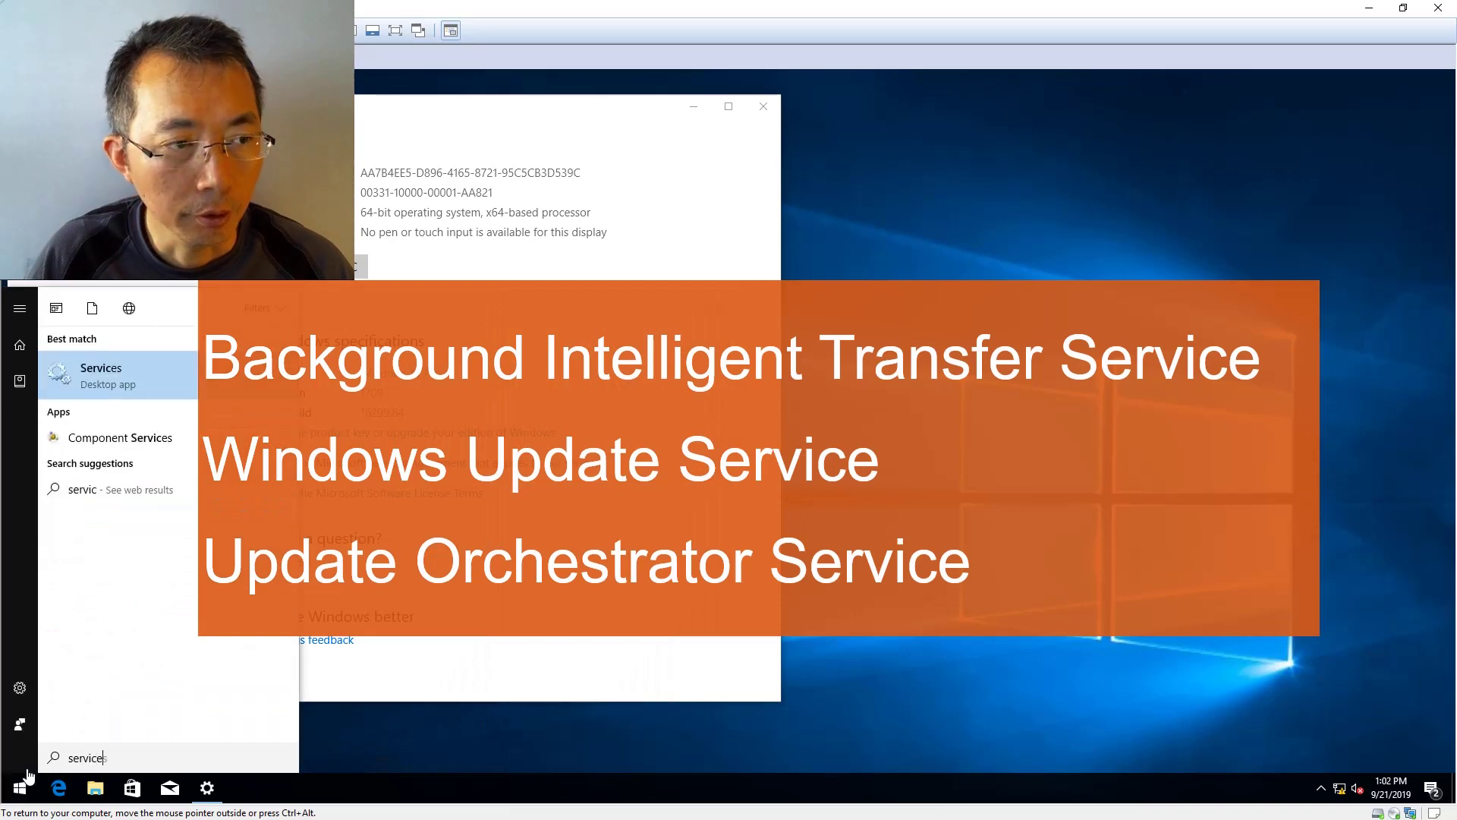
{"action": "type", "text": "ms"}
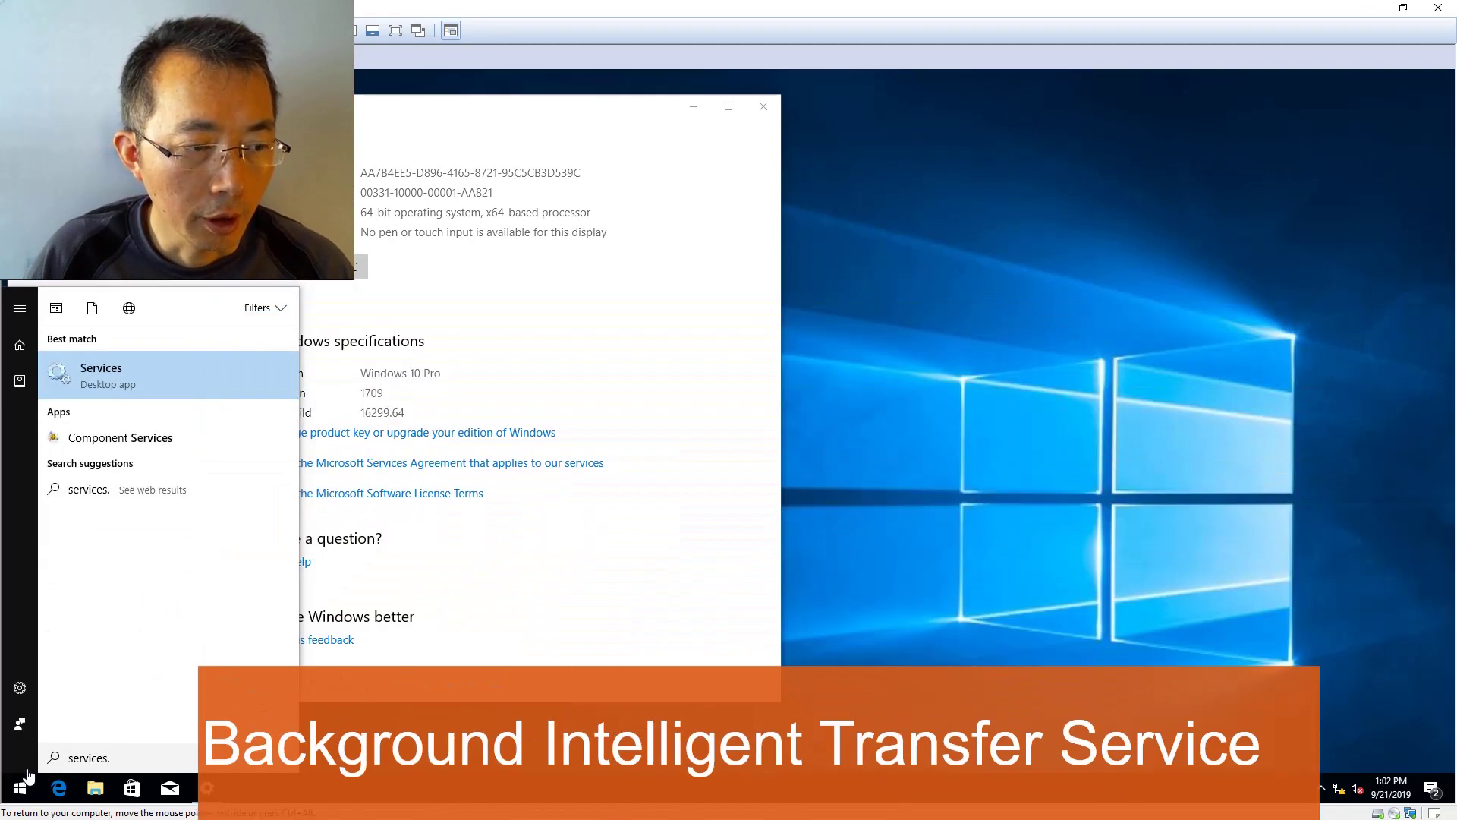
{"action": "type", "text": "c"}
{"action": "left_click", "coordinate": [195, 369]}
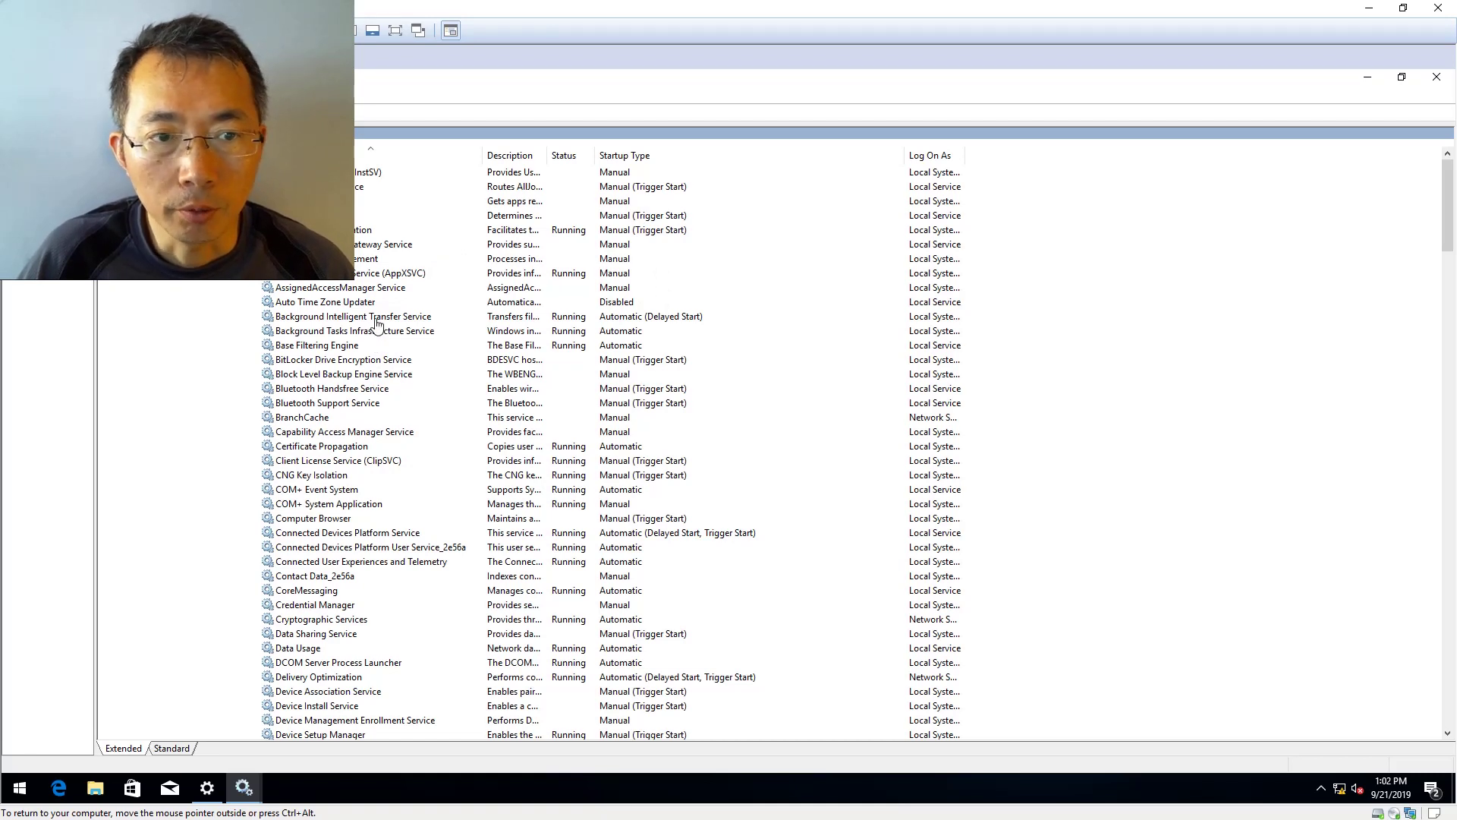
Step: Stop the Background Intelligent Transfer Service and apply a Disabled startup type
{"action": "left_click", "coordinate": [314, 322]}
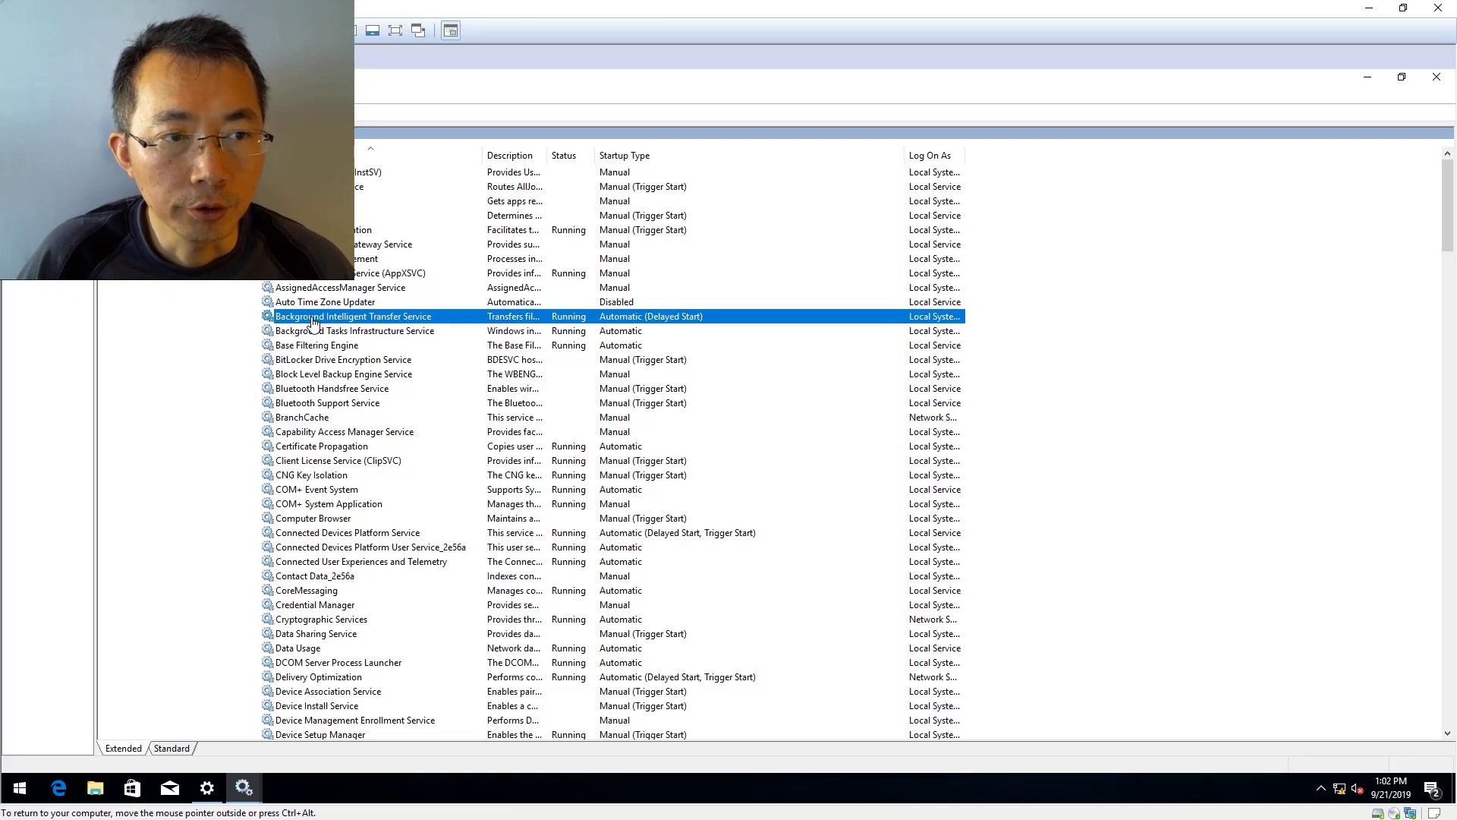
{"action": "double_click", "coordinate": [381, 317]}
{"action": "left_click", "coordinate": [710, 483]}
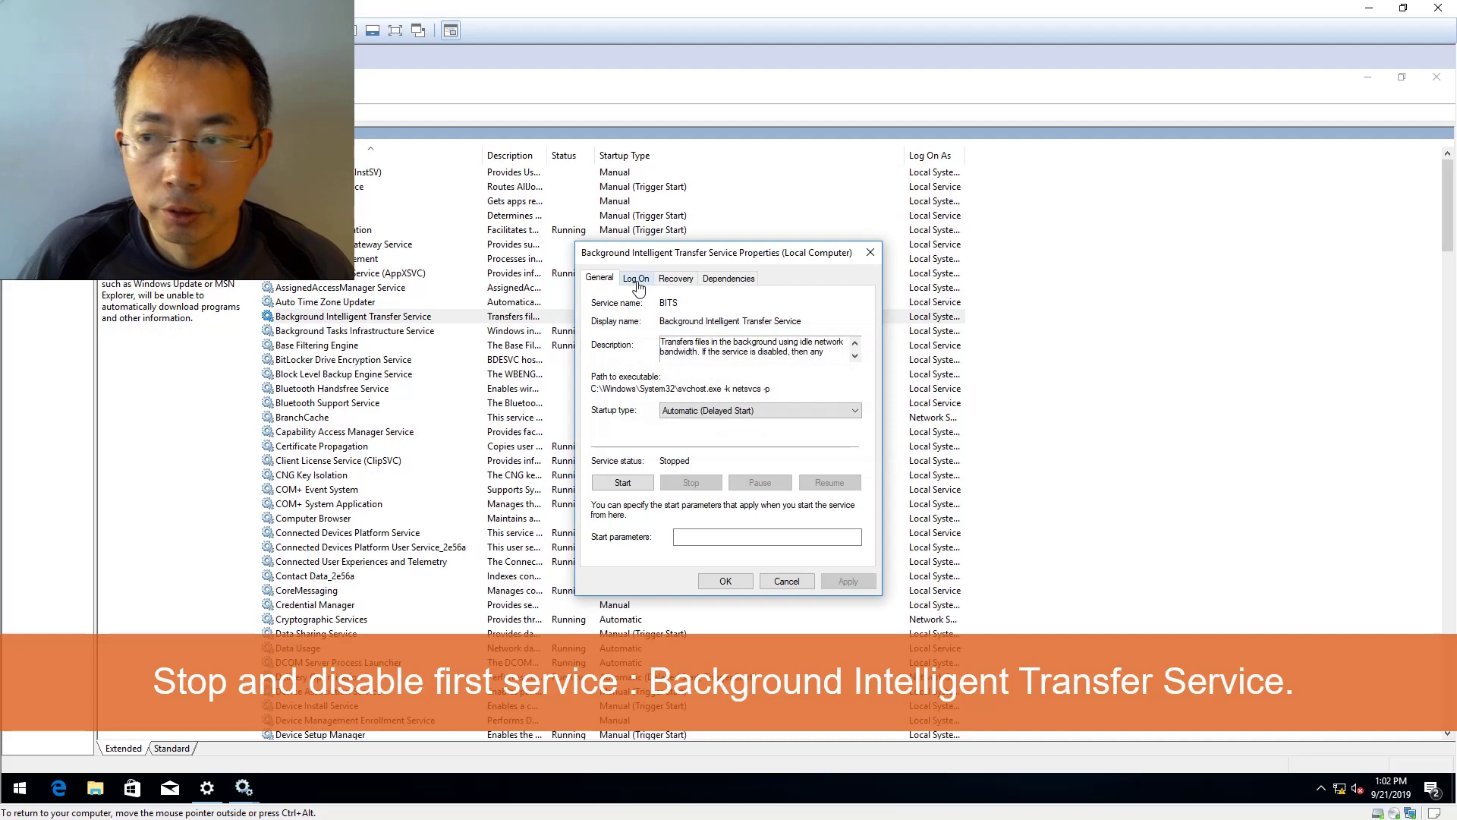
{"action": "left_click", "coordinate": [702, 410]}
{"action": "left_click", "coordinate": [643, 433]}
{"action": "left_click", "coordinate": [705, 411]}
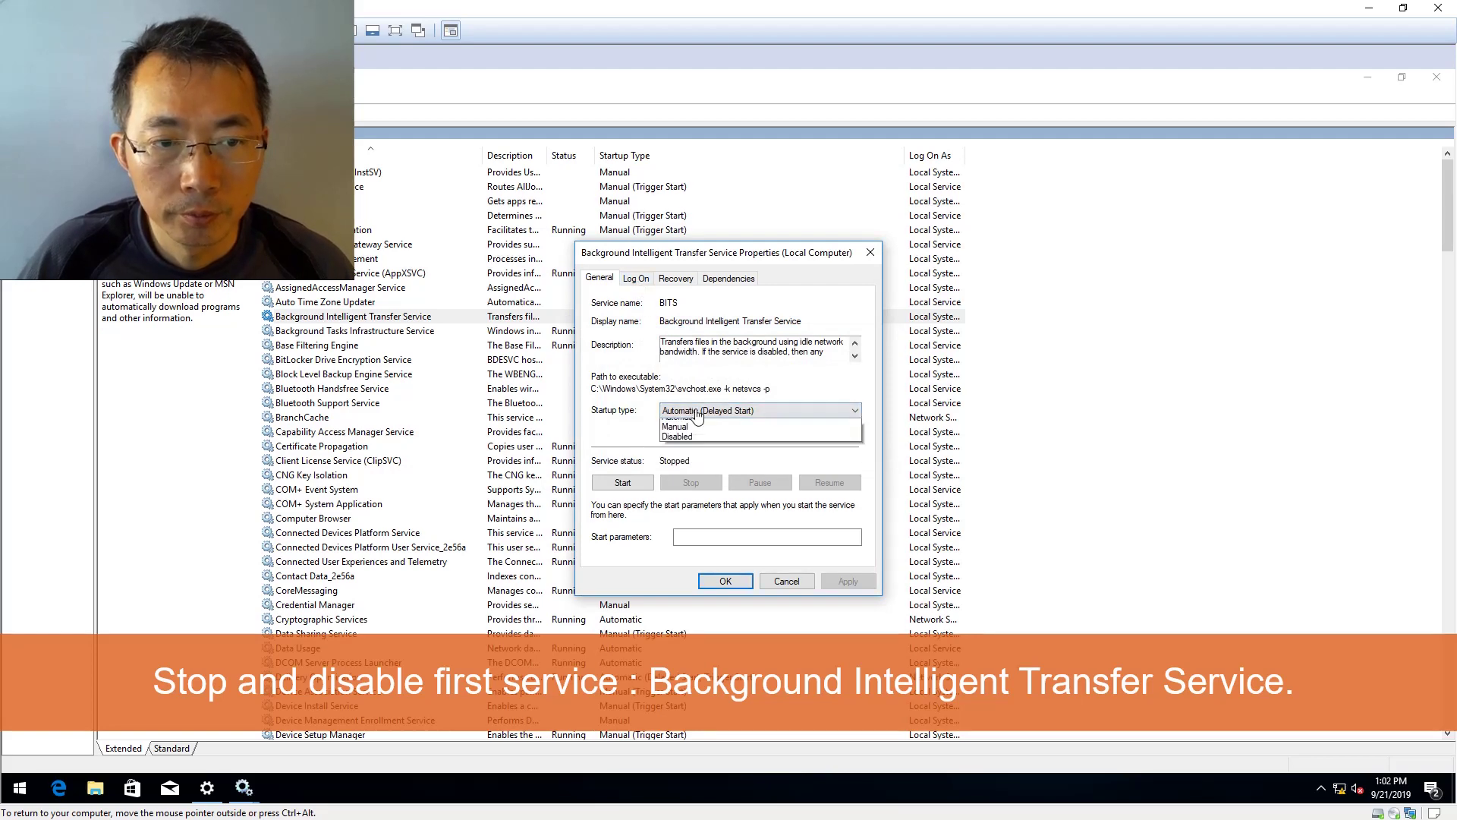
{"action": "left_click", "coordinate": [706, 453]}
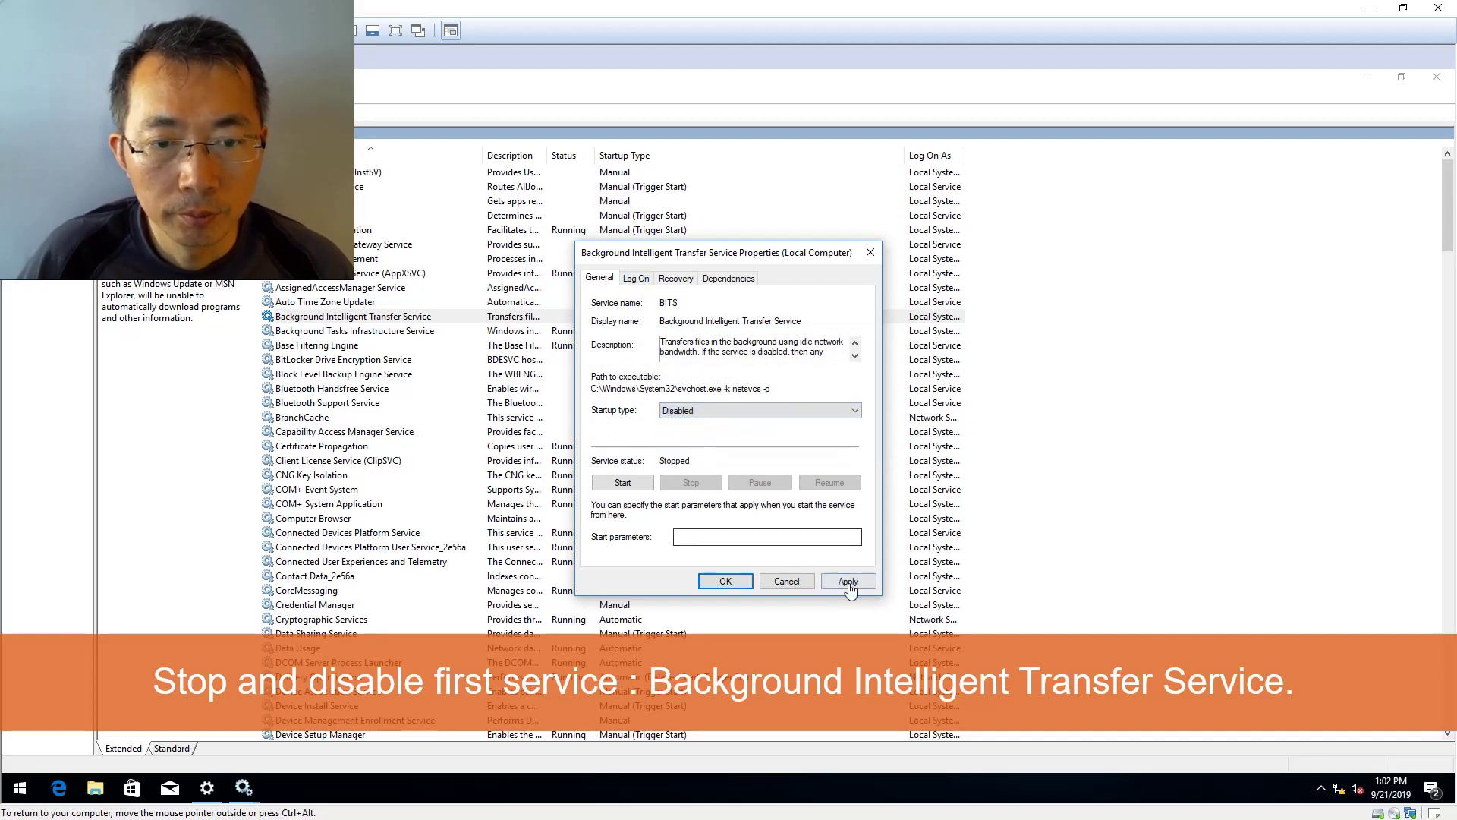
{"action": "left_click", "coordinate": [847, 581]}
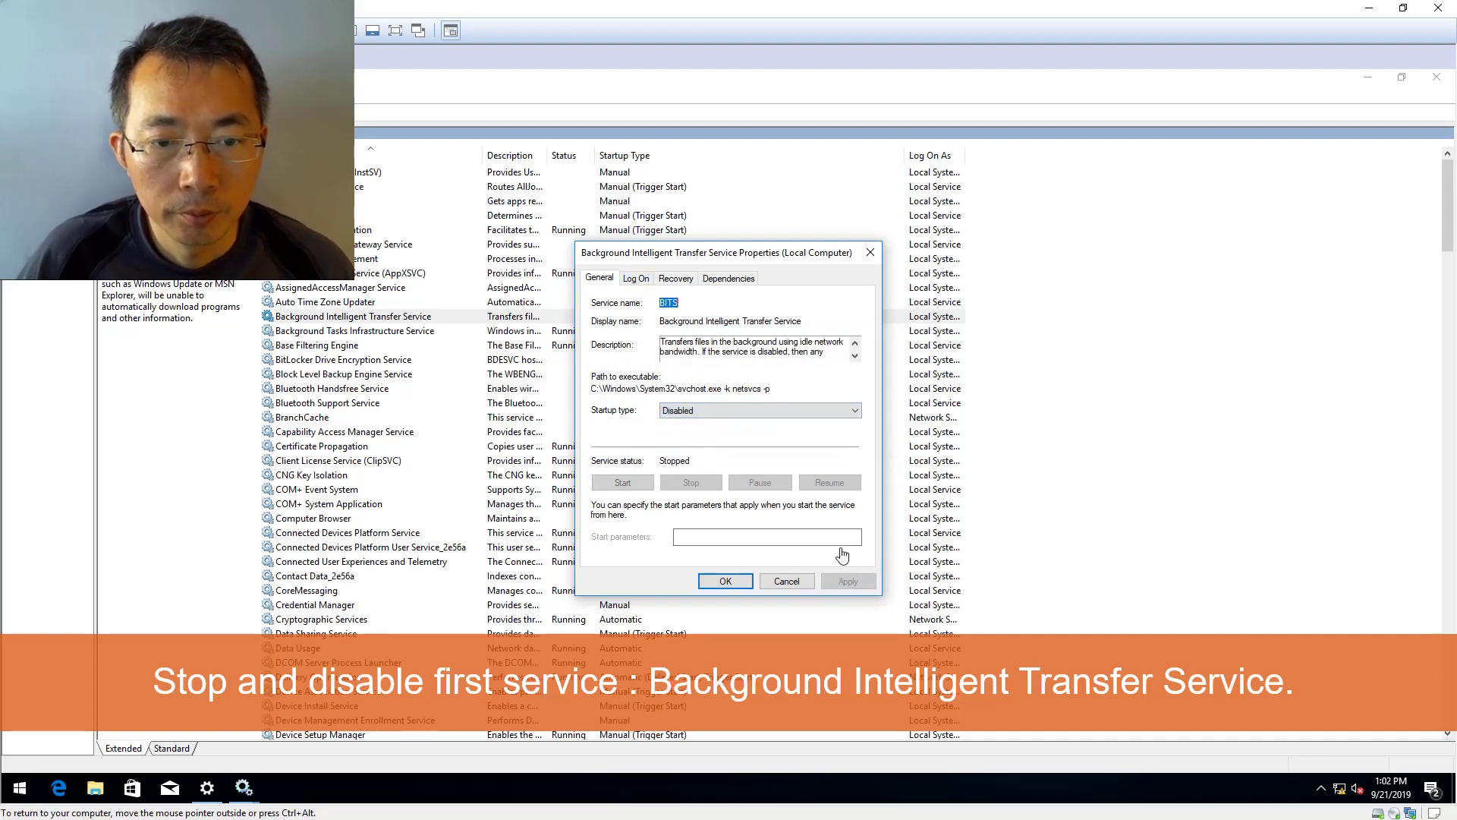
Step: Set first, second and subsequent failures to Take No Action, then apply and close
{"action": "left_click", "coordinate": [638, 280]}
{"action": "left_click", "coordinate": [673, 279]}
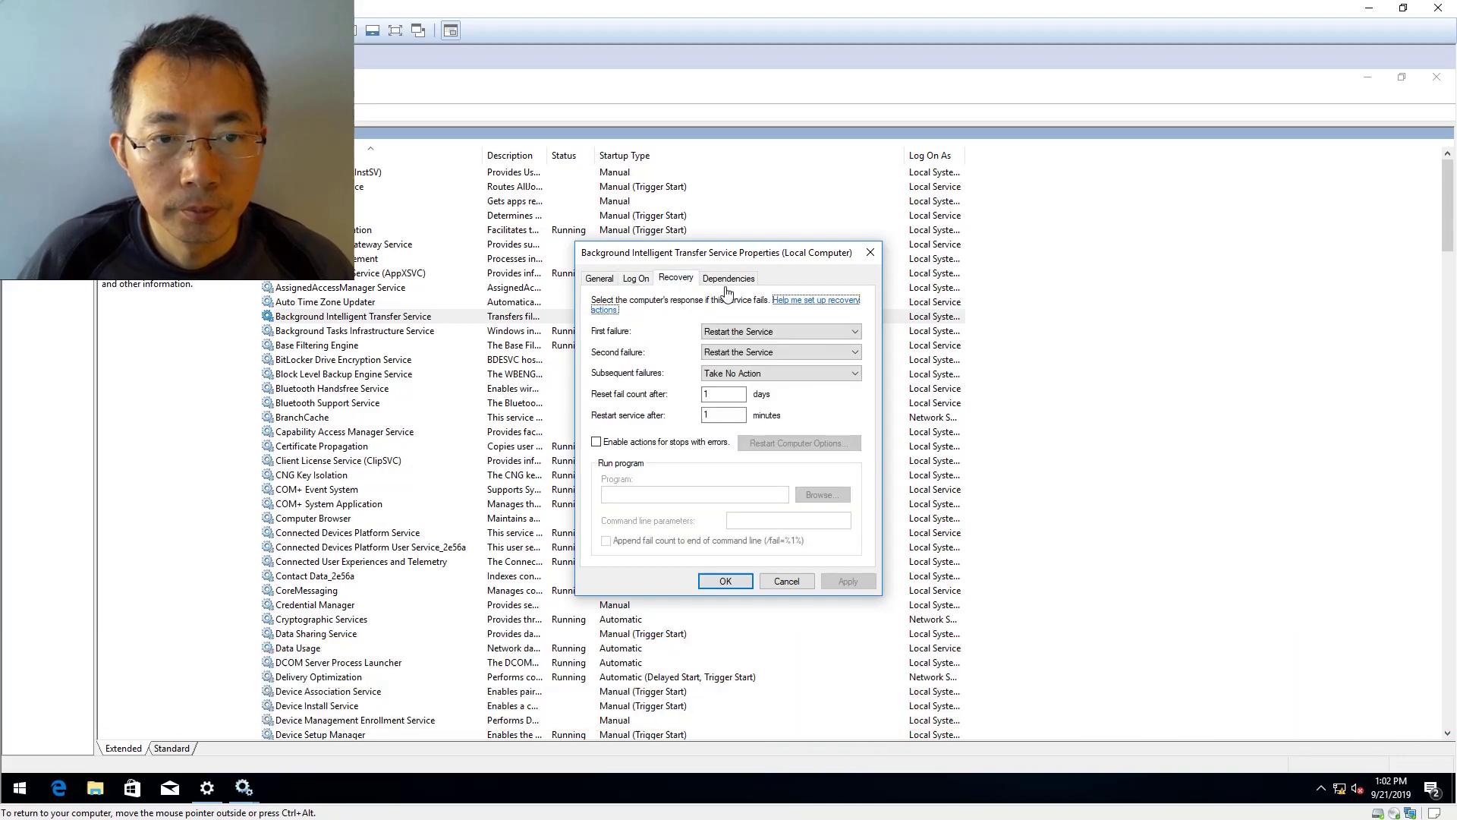
{"action": "left_click", "coordinate": [766, 334]}
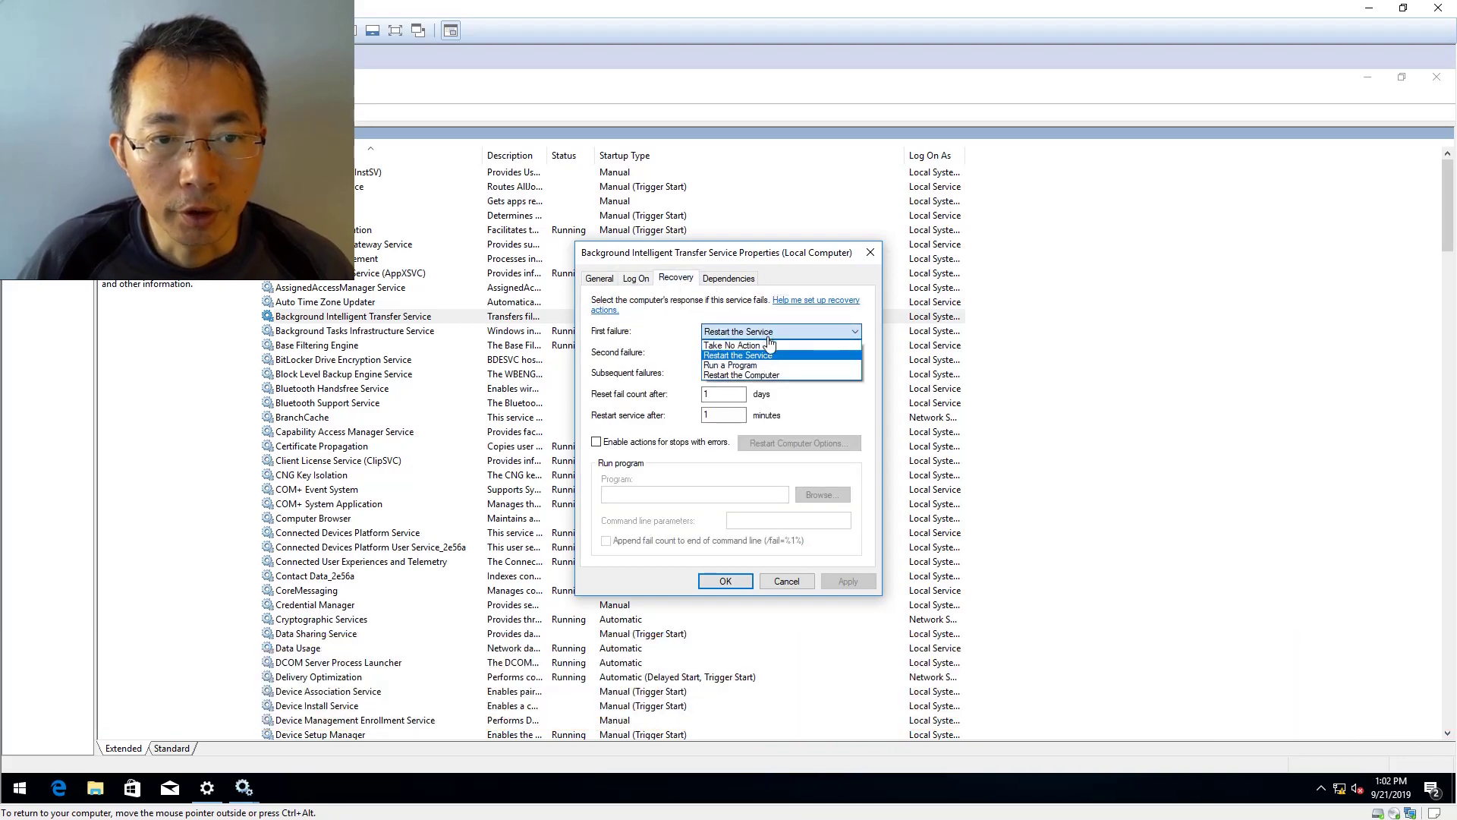
{"action": "left_click", "coordinate": [768, 345]}
{"action": "left_click", "coordinate": [769, 352]}
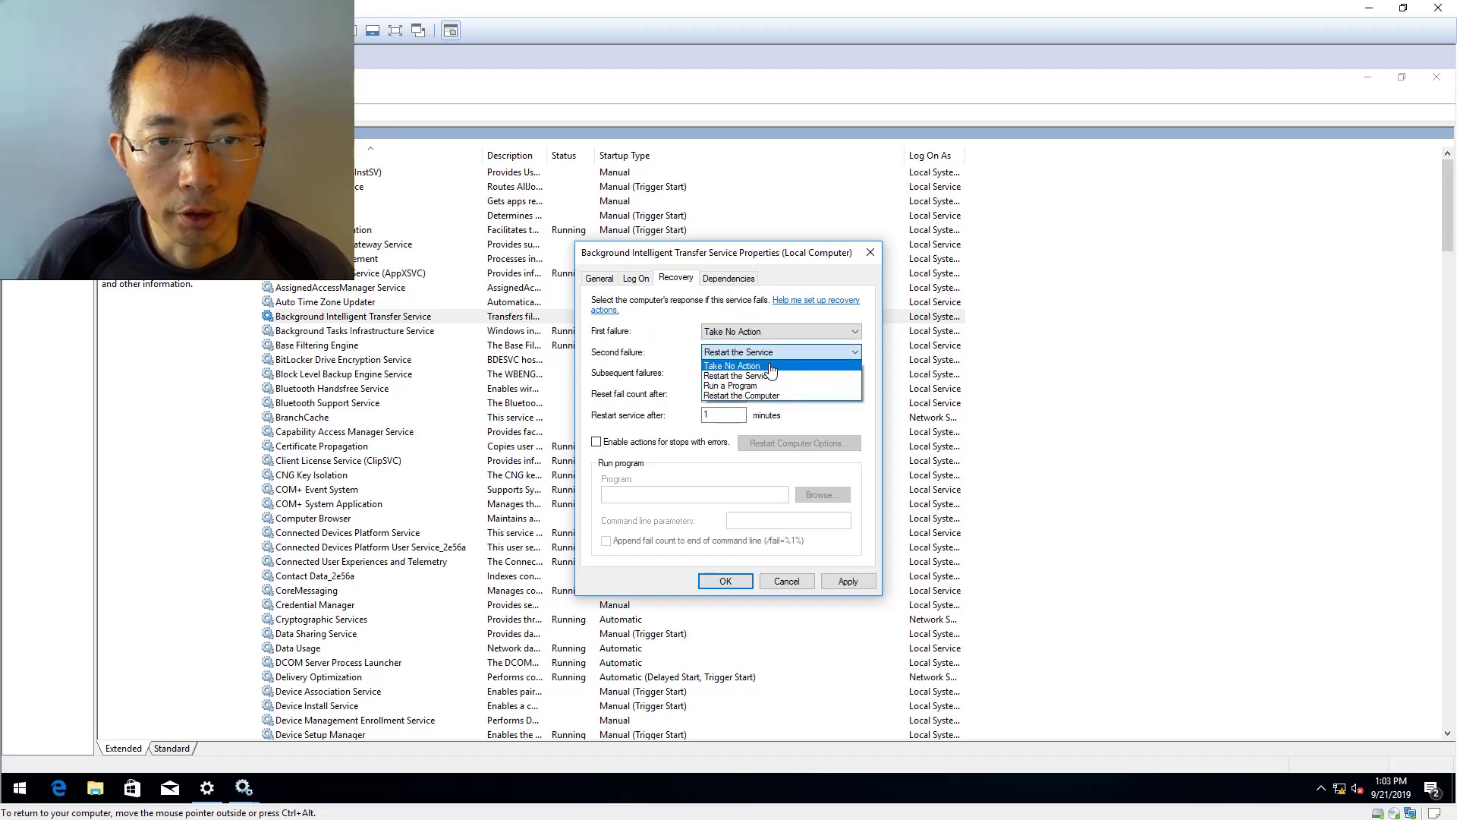
{"action": "left_click", "coordinate": [769, 366]}
{"action": "left_click", "coordinate": [767, 373]}
{"action": "left_click", "coordinate": [767, 386]}
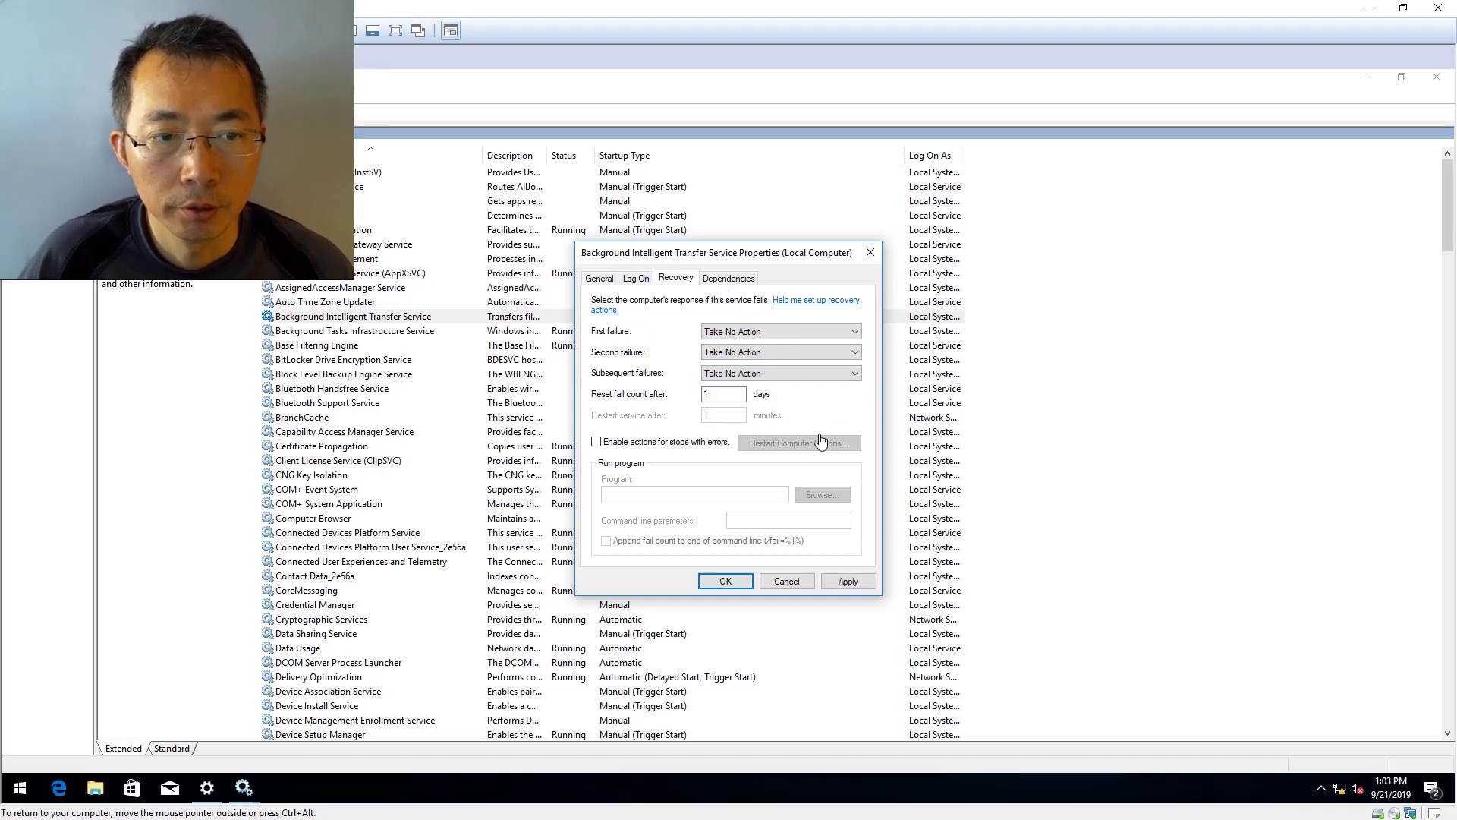
{"action": "left_click", "coordinate": [848, 580]}
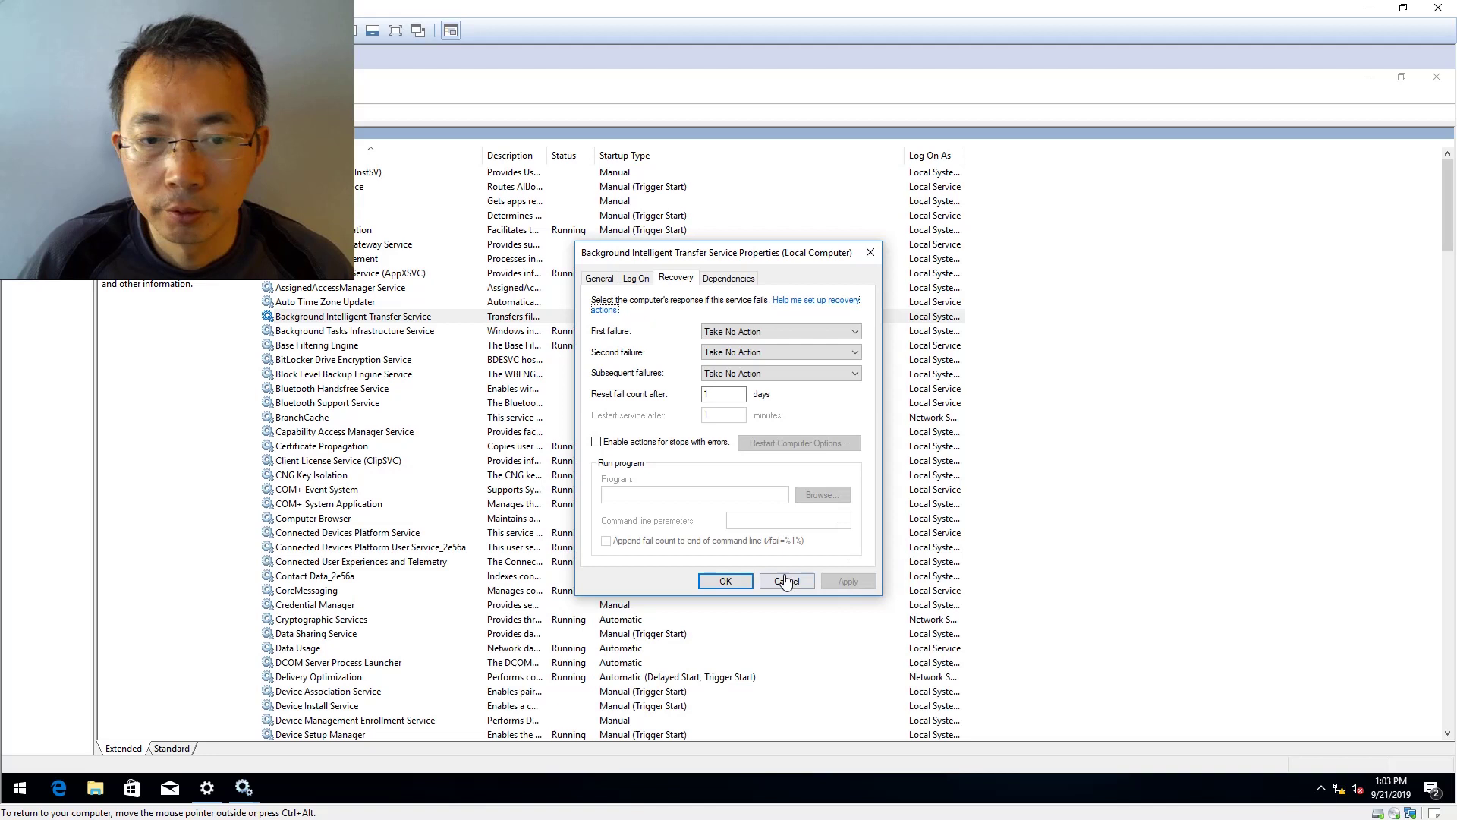
{"action": "left_click", "coordinate": [740, 582]}
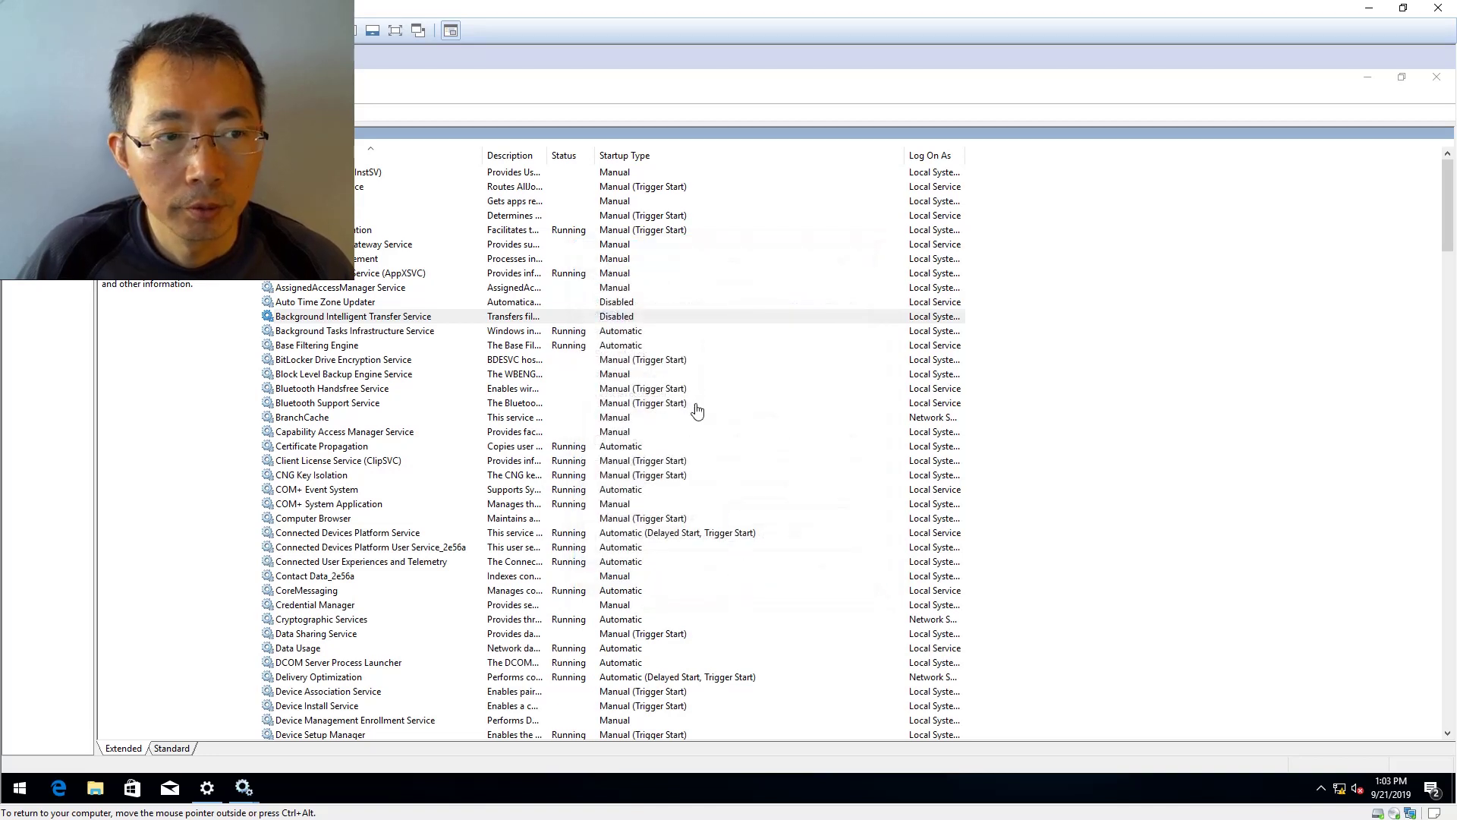
Step: Open Update Orchestrator Service, set its startup type to Disabled and stop it
{"action": "left_click", "coordinate": [667, 324]}
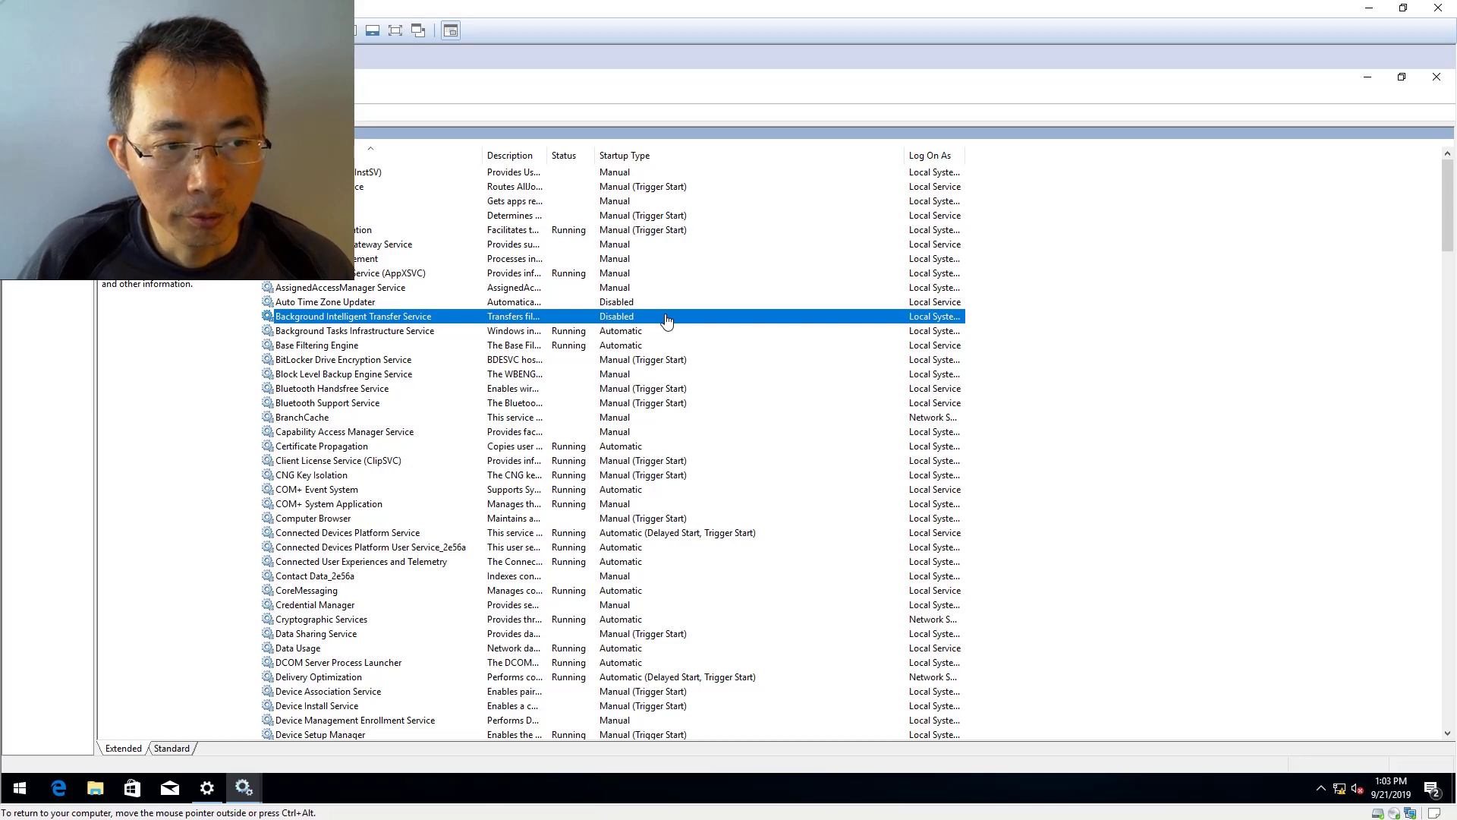
{"action": "scroll", "coordinate": [667, 321], "scroll_direction": "down", "scroll_amount": 13}
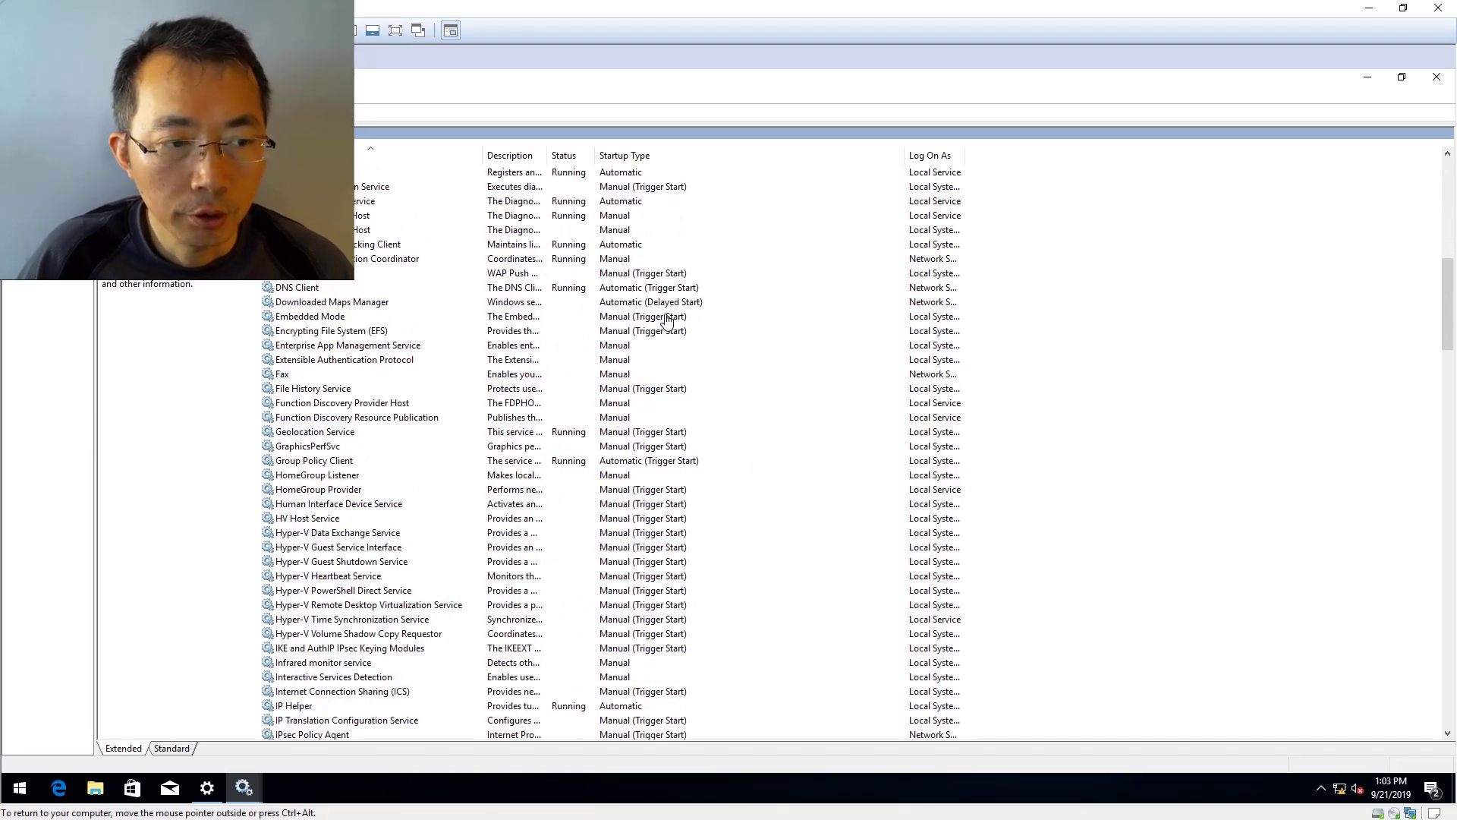
{"action": "scroll", "coordinate": [666, 336], "scroll_direction": "down", "scroll_amount": 15}
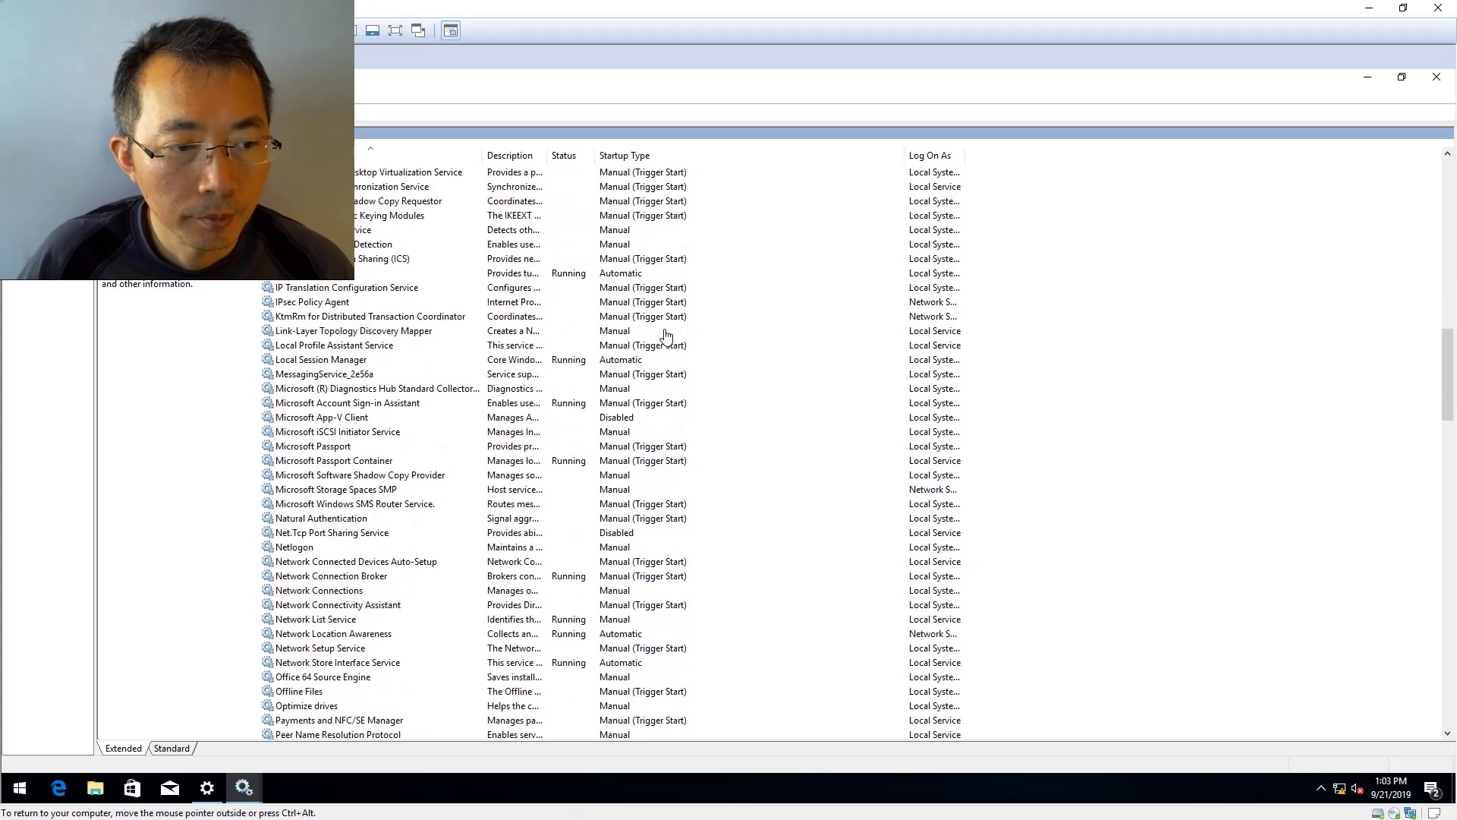
{"action": "scroll", "coordinate": [666, 336], "scroll_direction": "down", "scroll_amount": 20}
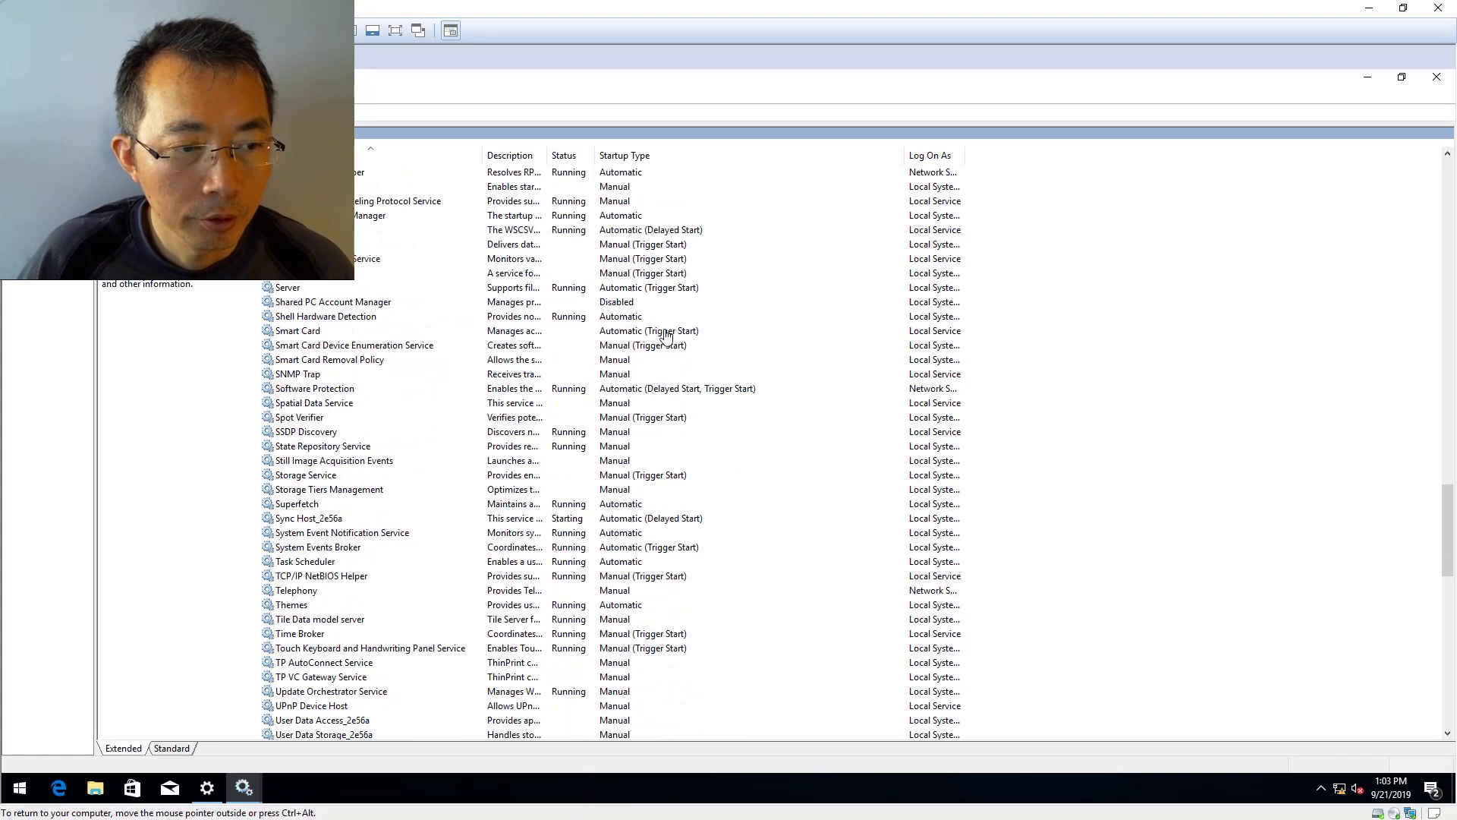
{"action": "scroll", "coordinate": [666, 335], "scroll_direction": "down", "scroll_amount": 1}
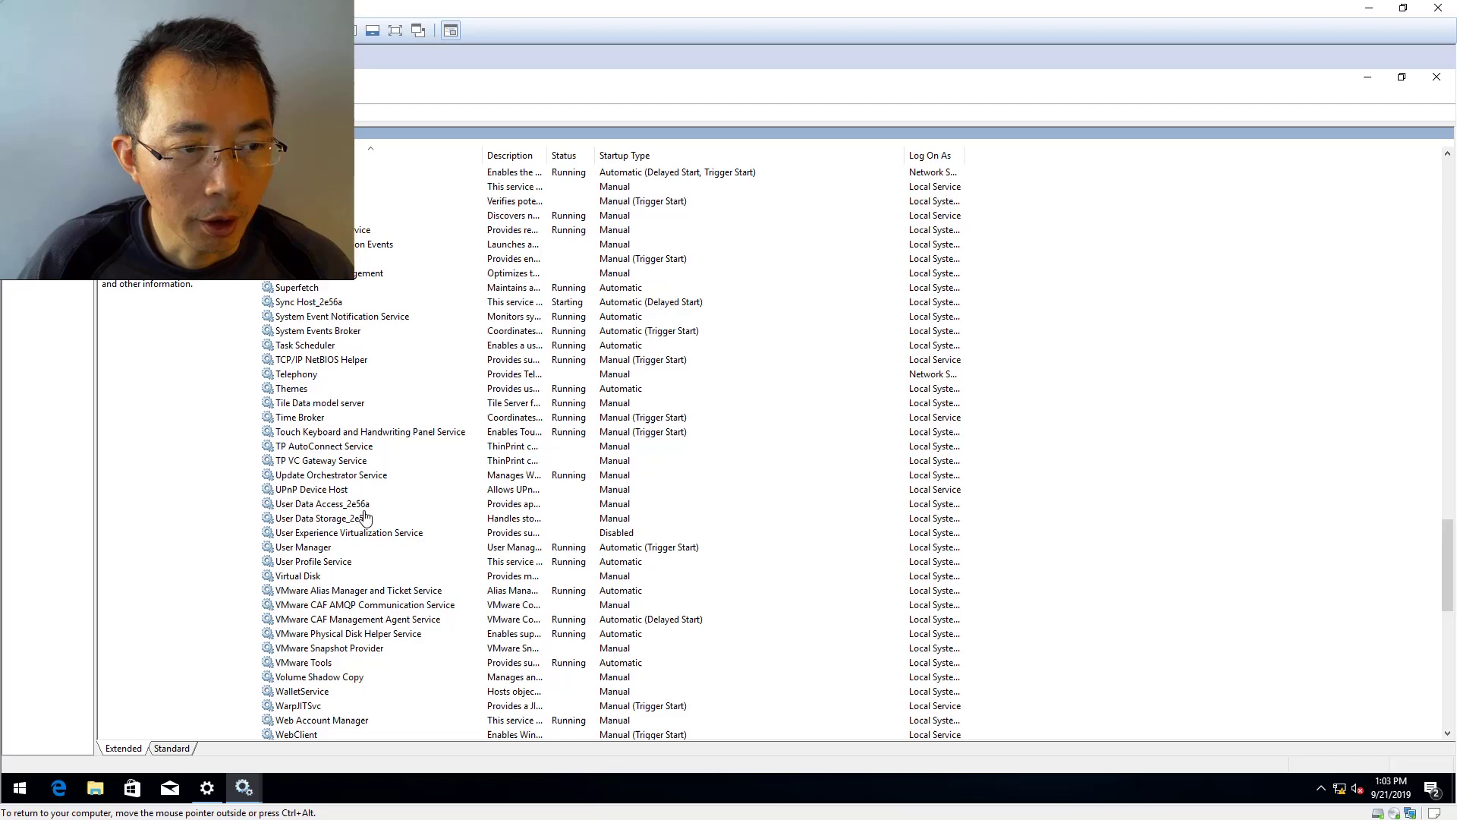
{"action": "left_click", "coordinate": [337, 548]}
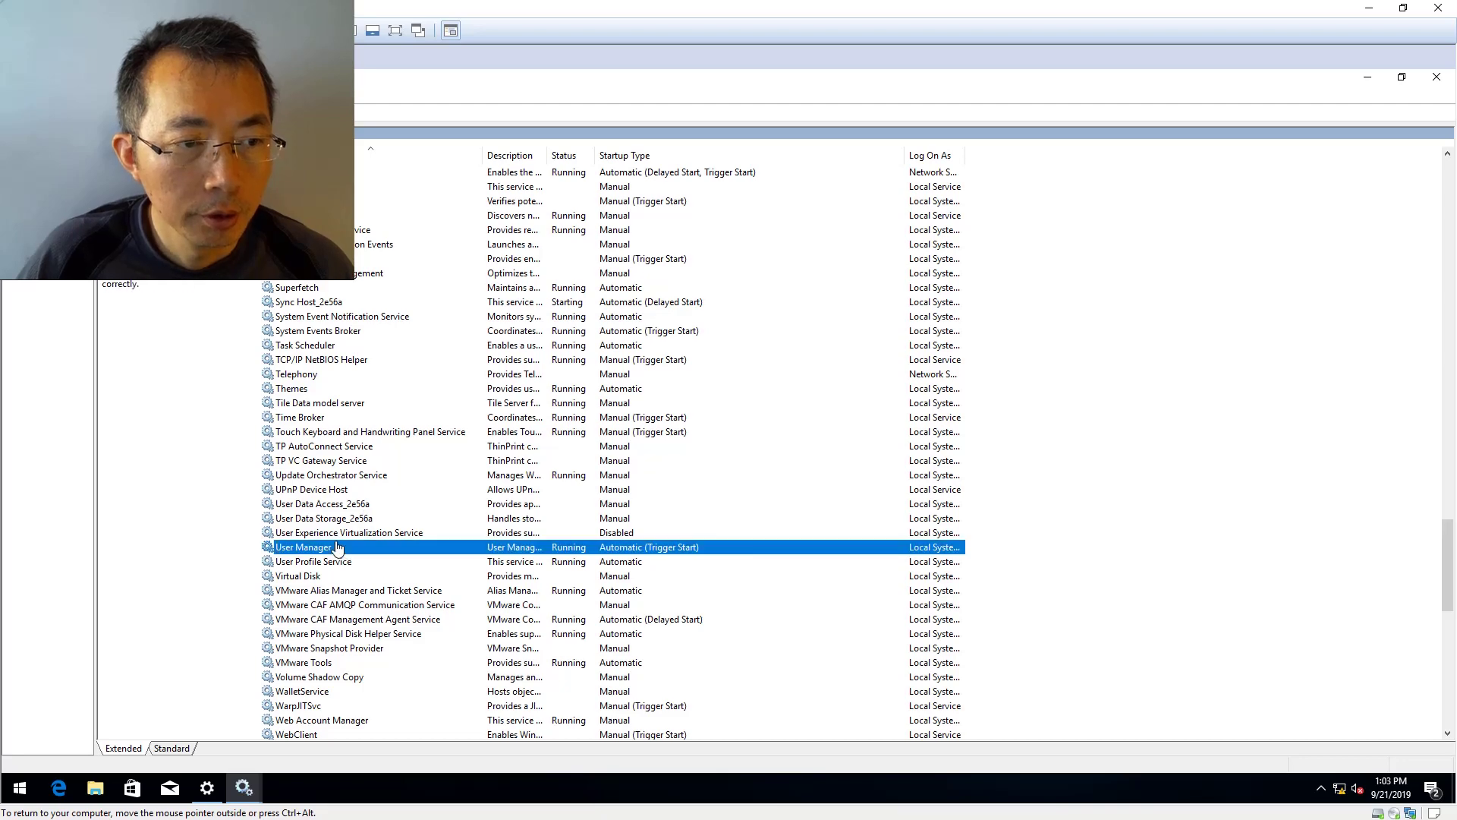
{"action": "double_click", "coordinate": [360, 478]}
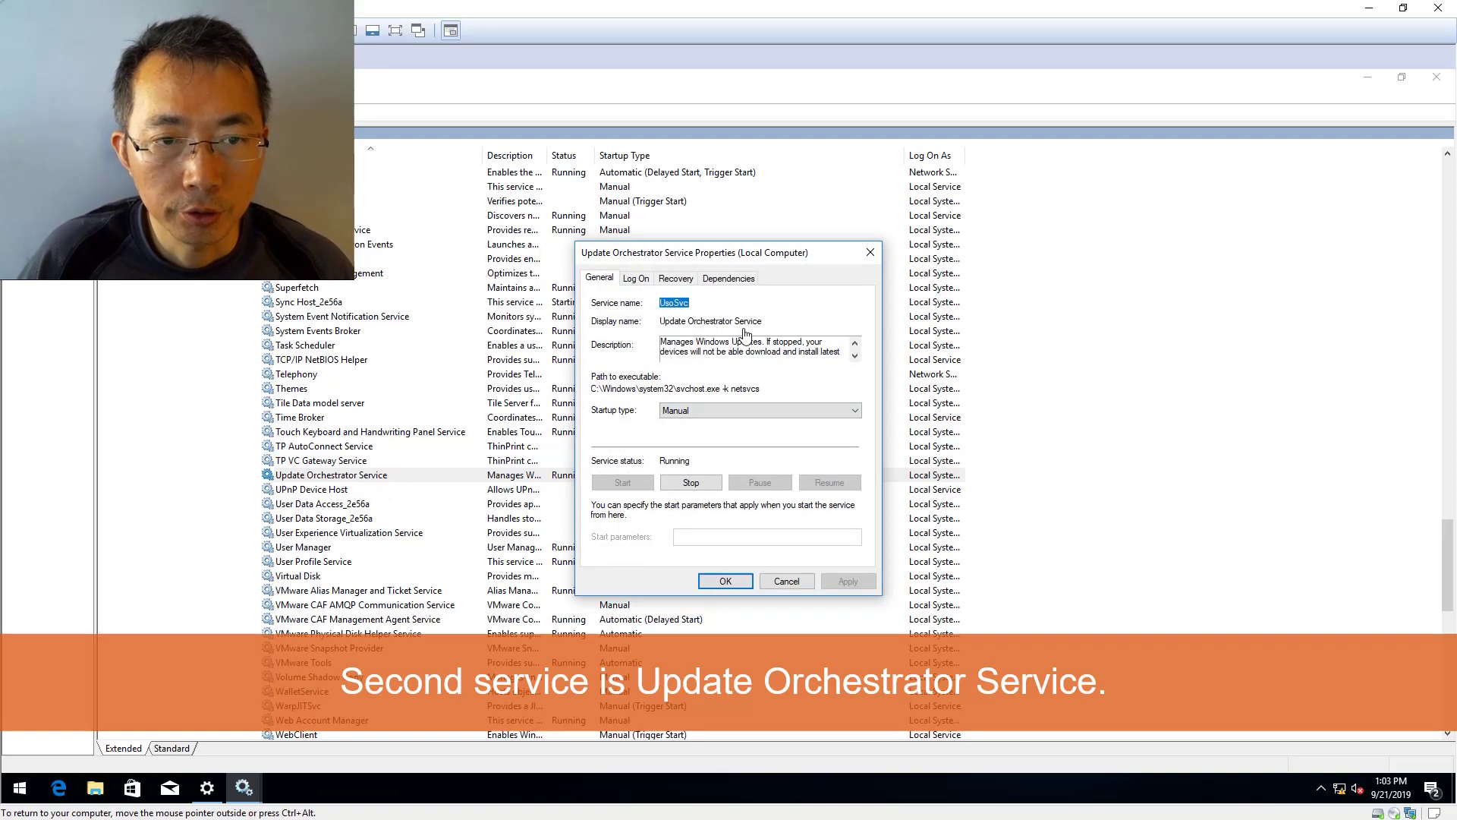
{"action": "left_click", "coordinate": [746, 410]}
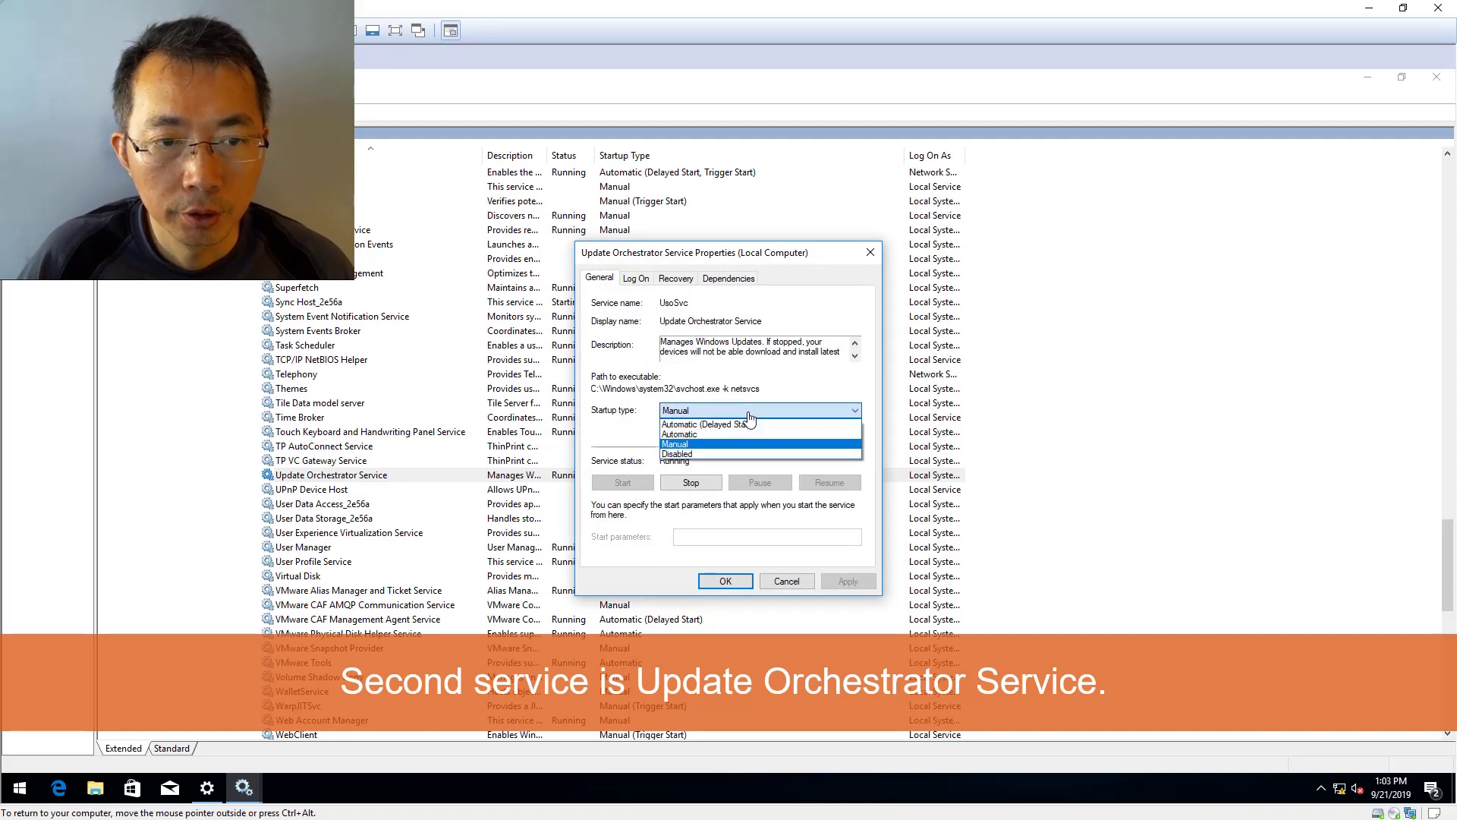
{"action": "left_click", "coordinate": [742, 454]}
{"action": "left_click", "coordinate": [694, 483]}
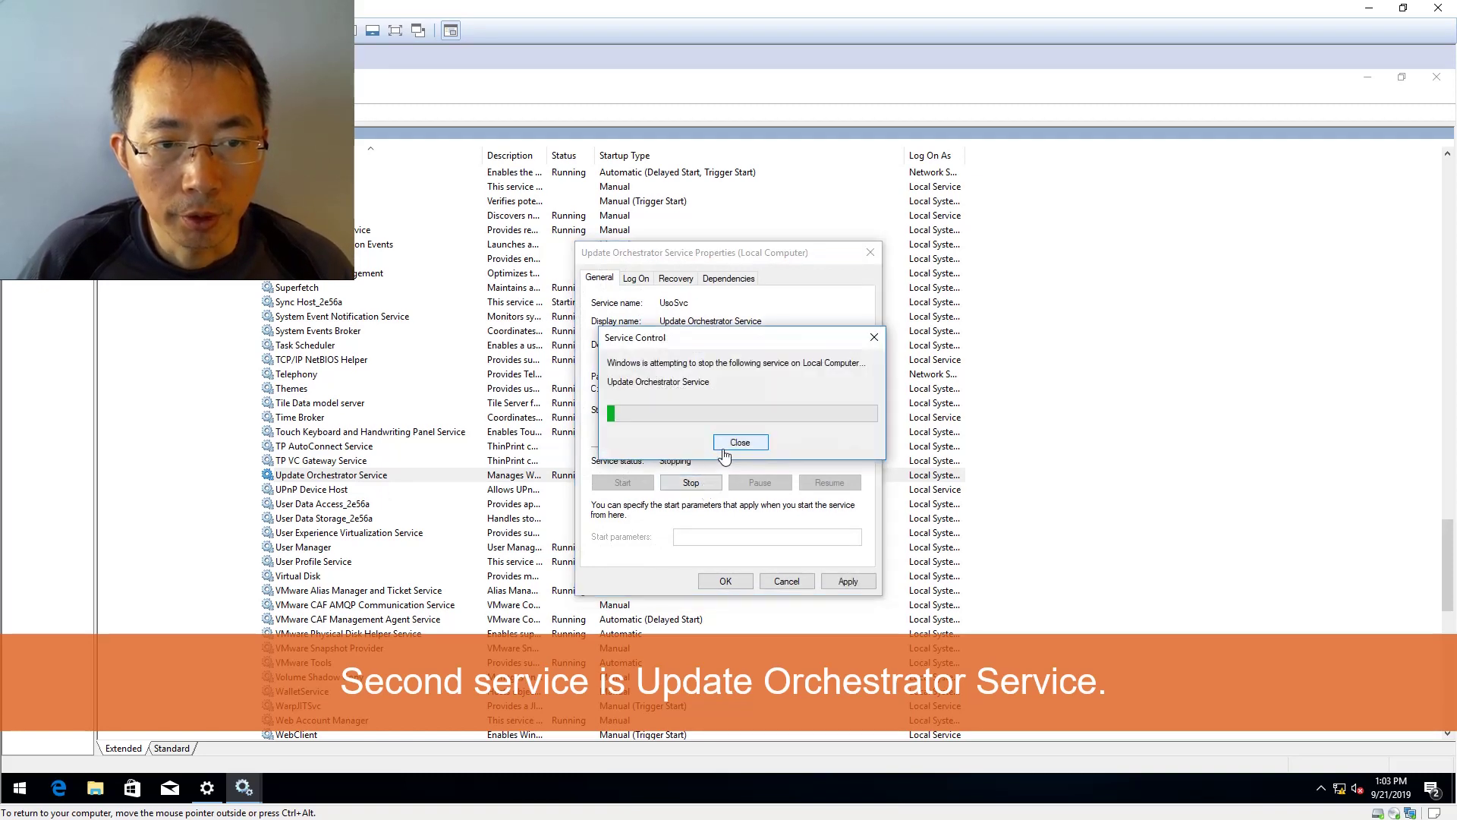
Step: Keep Take No Action for the first failure, then apply and save the properties
{"action": "left_click", "coordinate": [635, 281]}
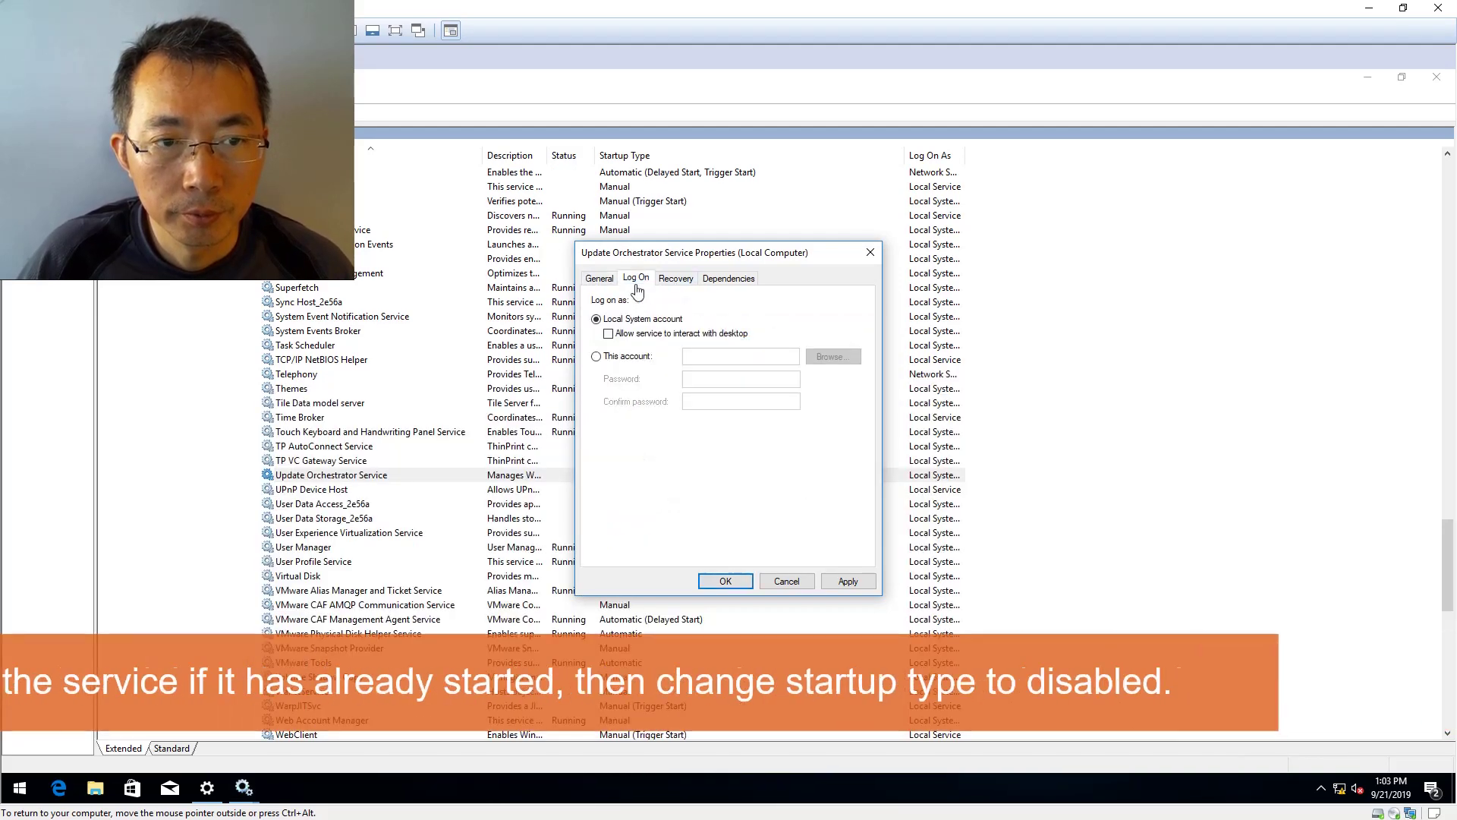
{"action": "left_click", "coordinate": [675, 277]}
{"action": "left_click", "coordinate": [736, 332]}
{"action": "left_click", "coordinate": [754, 343]}
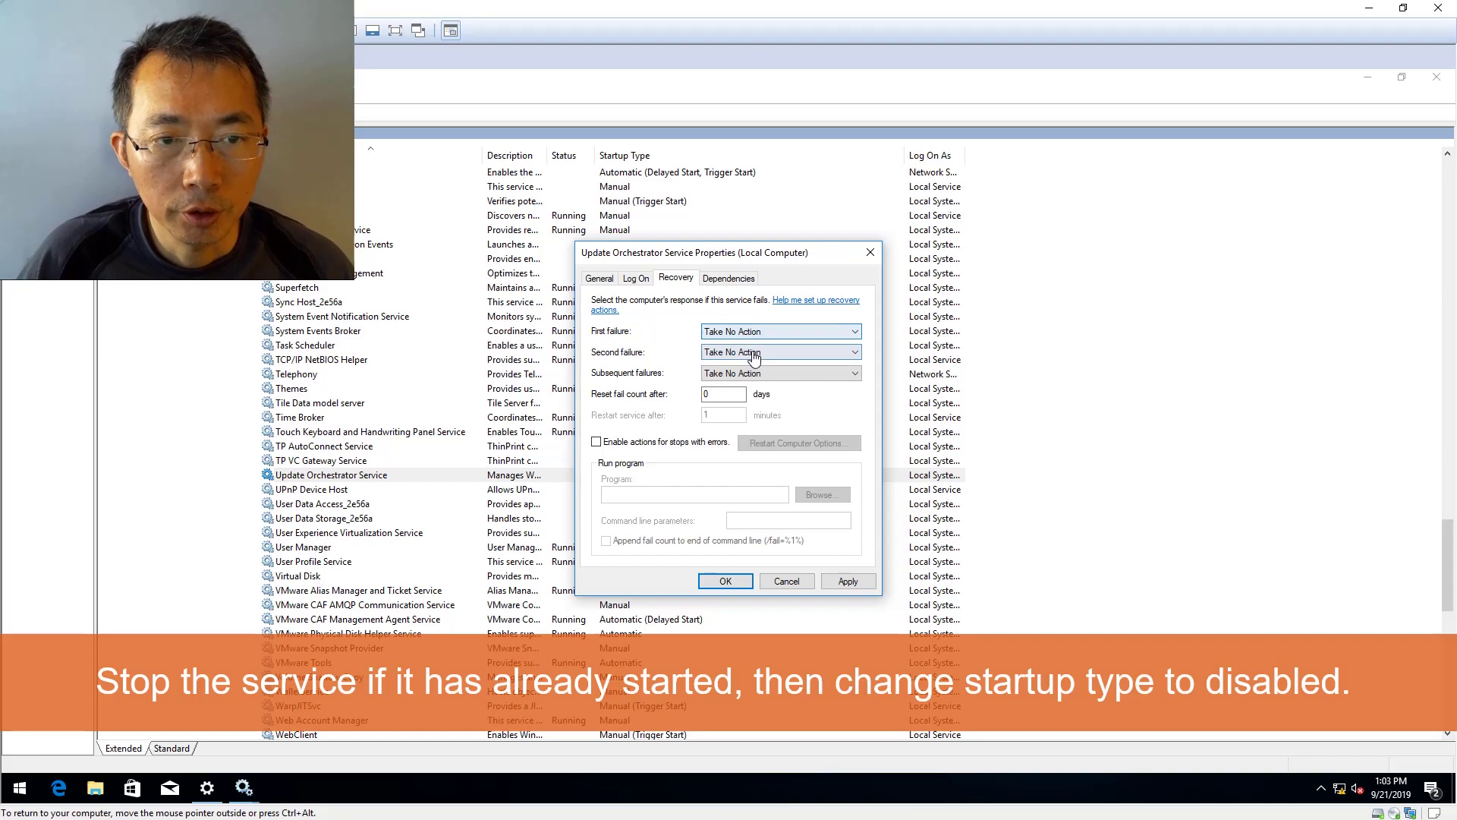
{"action": "left_click", "coordinate": [600, 278]}
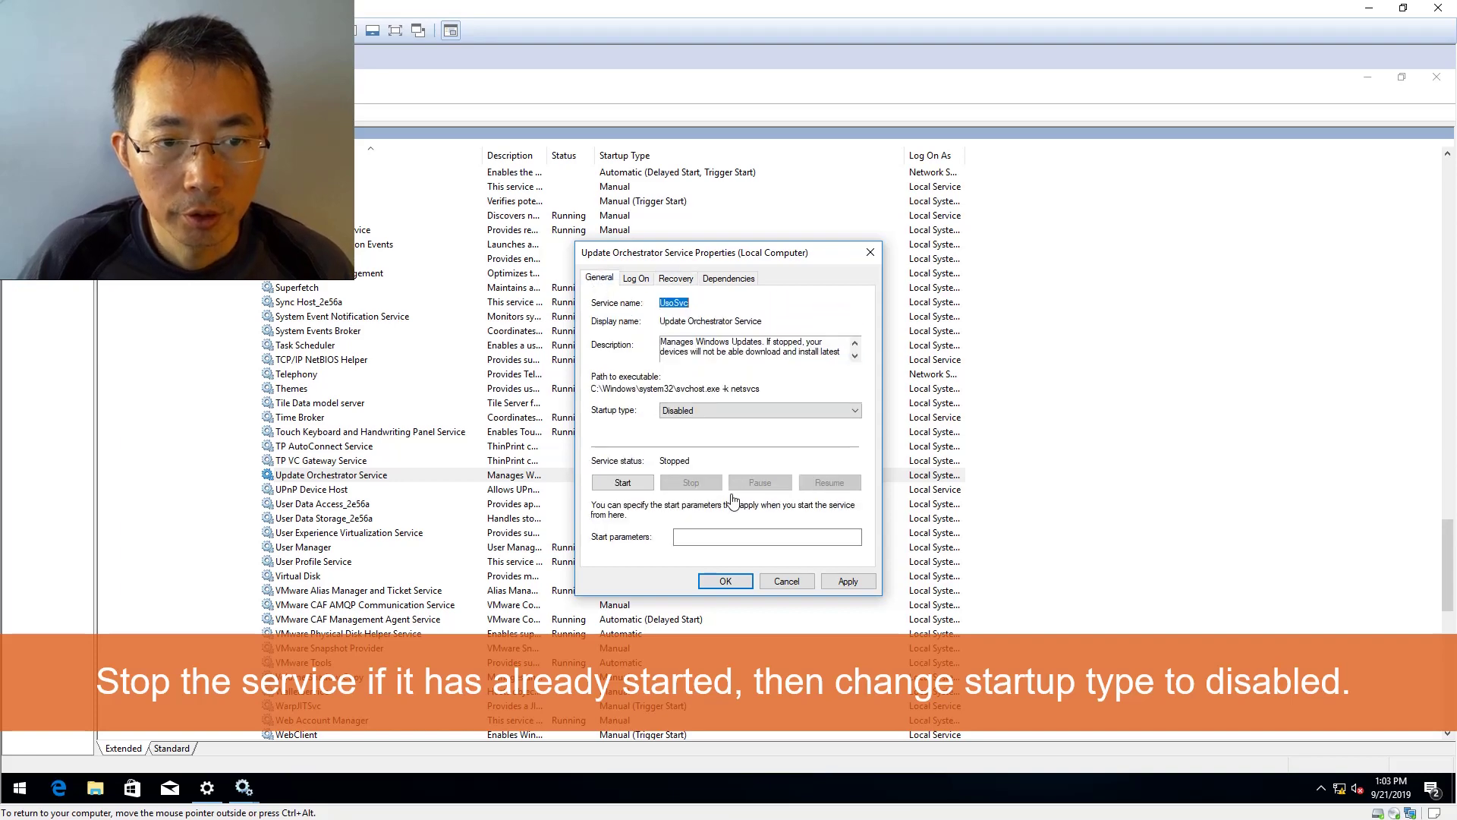
{"action": "left_click", "coordinate": [847, 581]}
{"action": "left_click", "coordinate": [724, 581]}
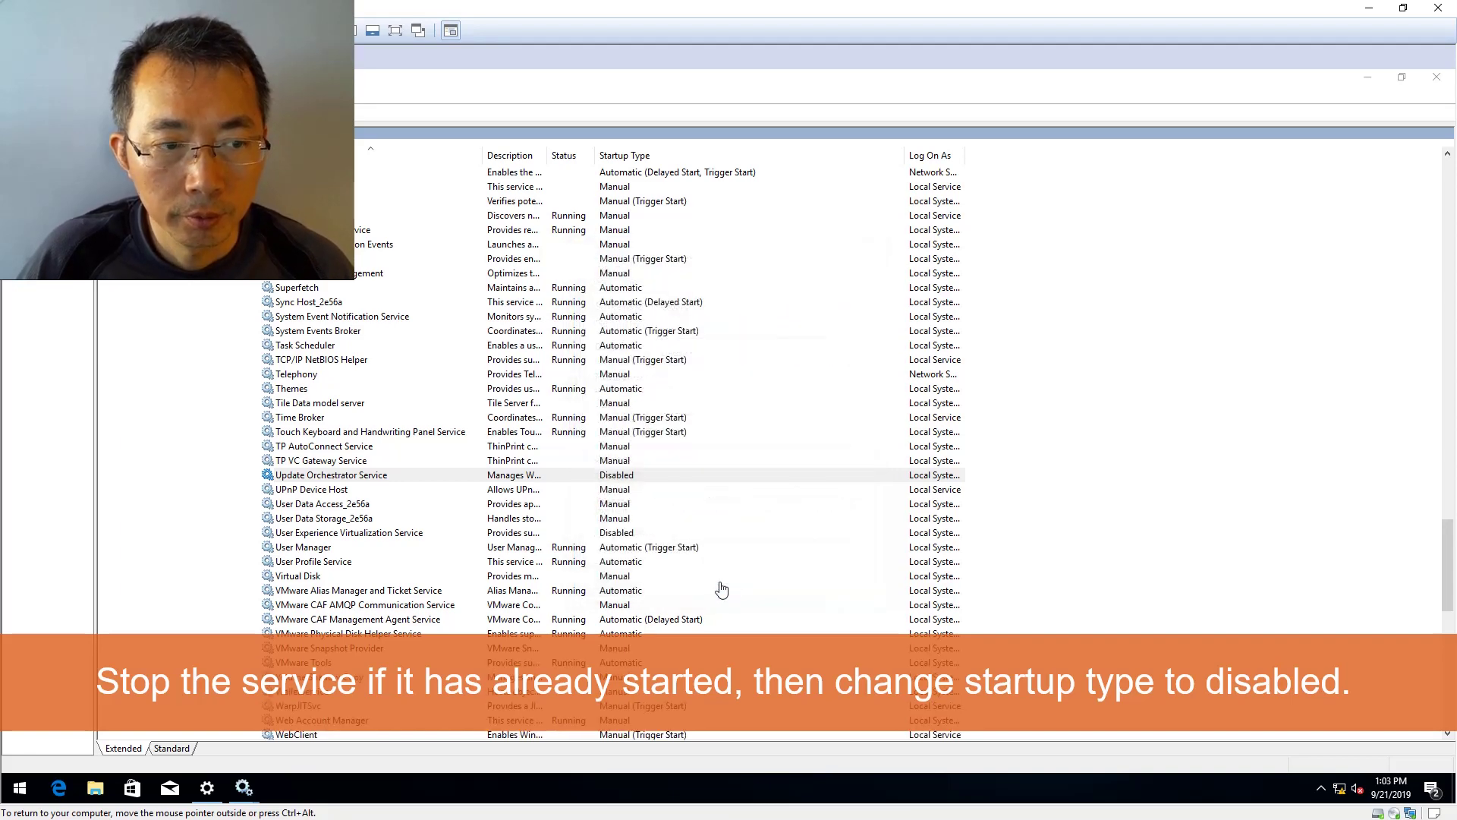
Step: Open Windows Update properties, set startup type to Disabled and stop the service
{"action": "scroll", "coordinate": [577, 602], "scroll_direction": "down", "scroll_amount": 3}
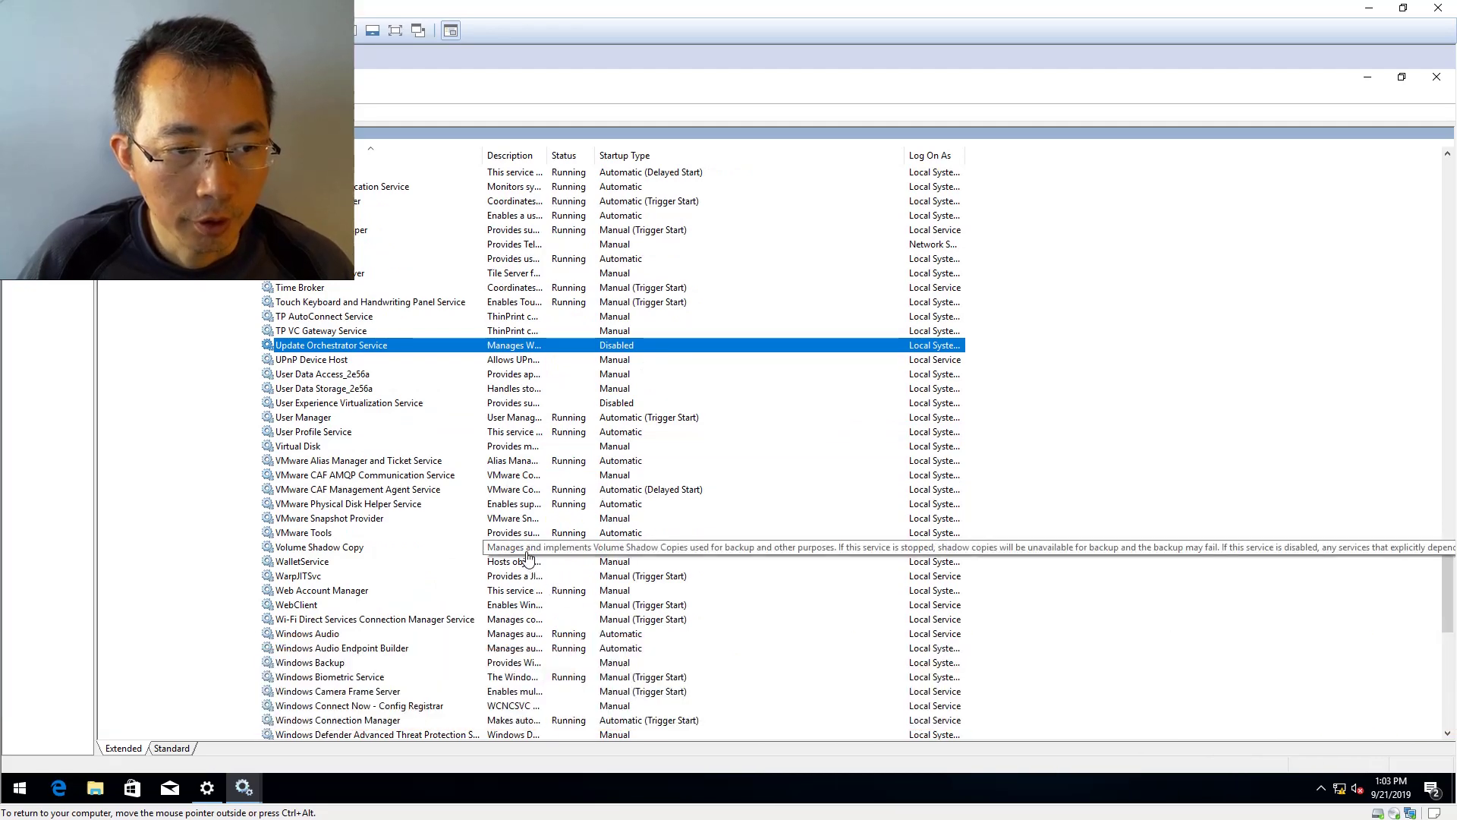
{"action": "scroll", "coordinate": [527, 563], "scroll_direction": "down", "scroll_amount": 2}
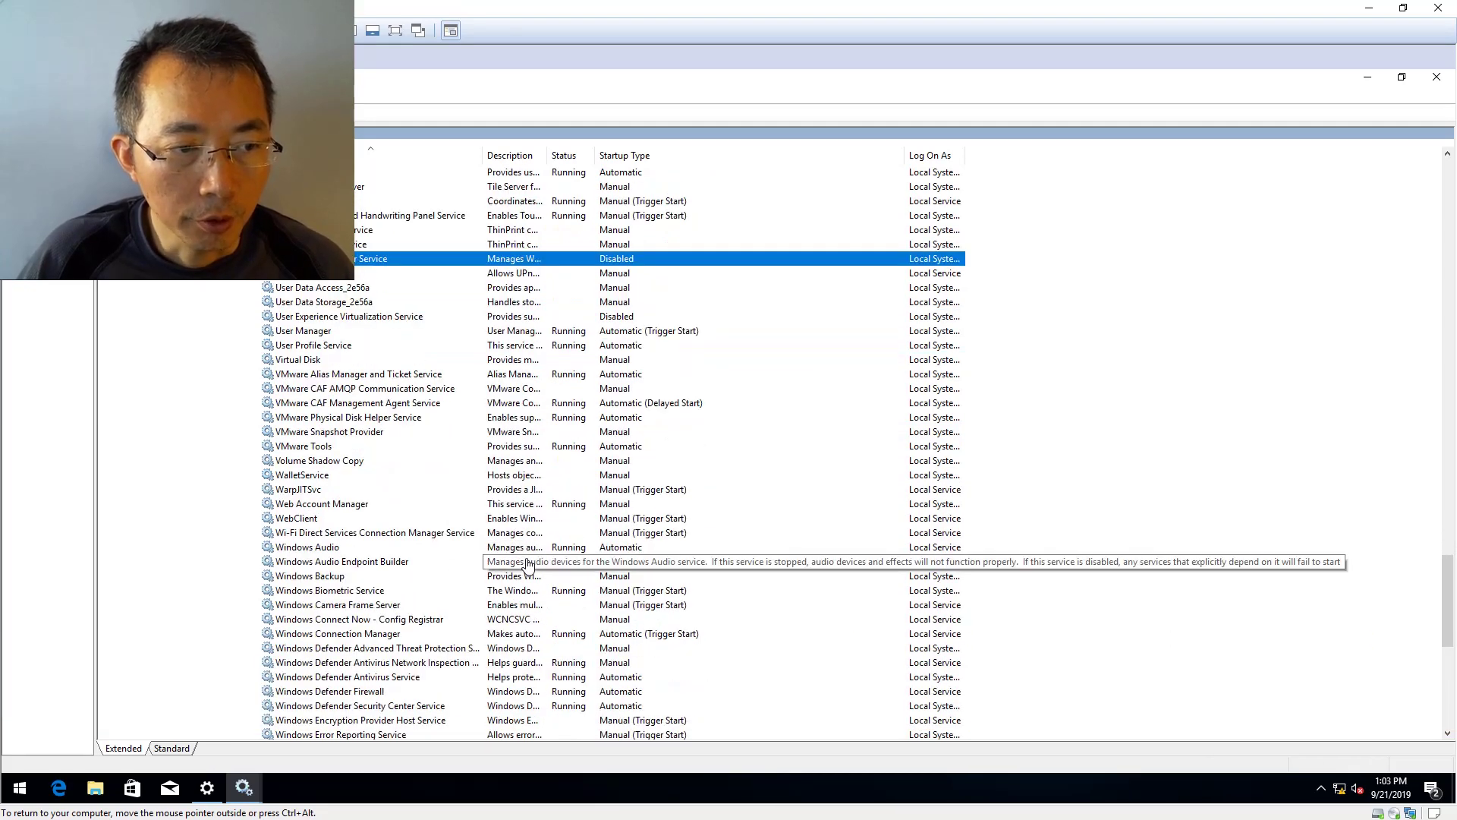
{"action": "scroll", "coordinate": [529, 567], "scroll_direction": "down", "scroll_amount": 5}
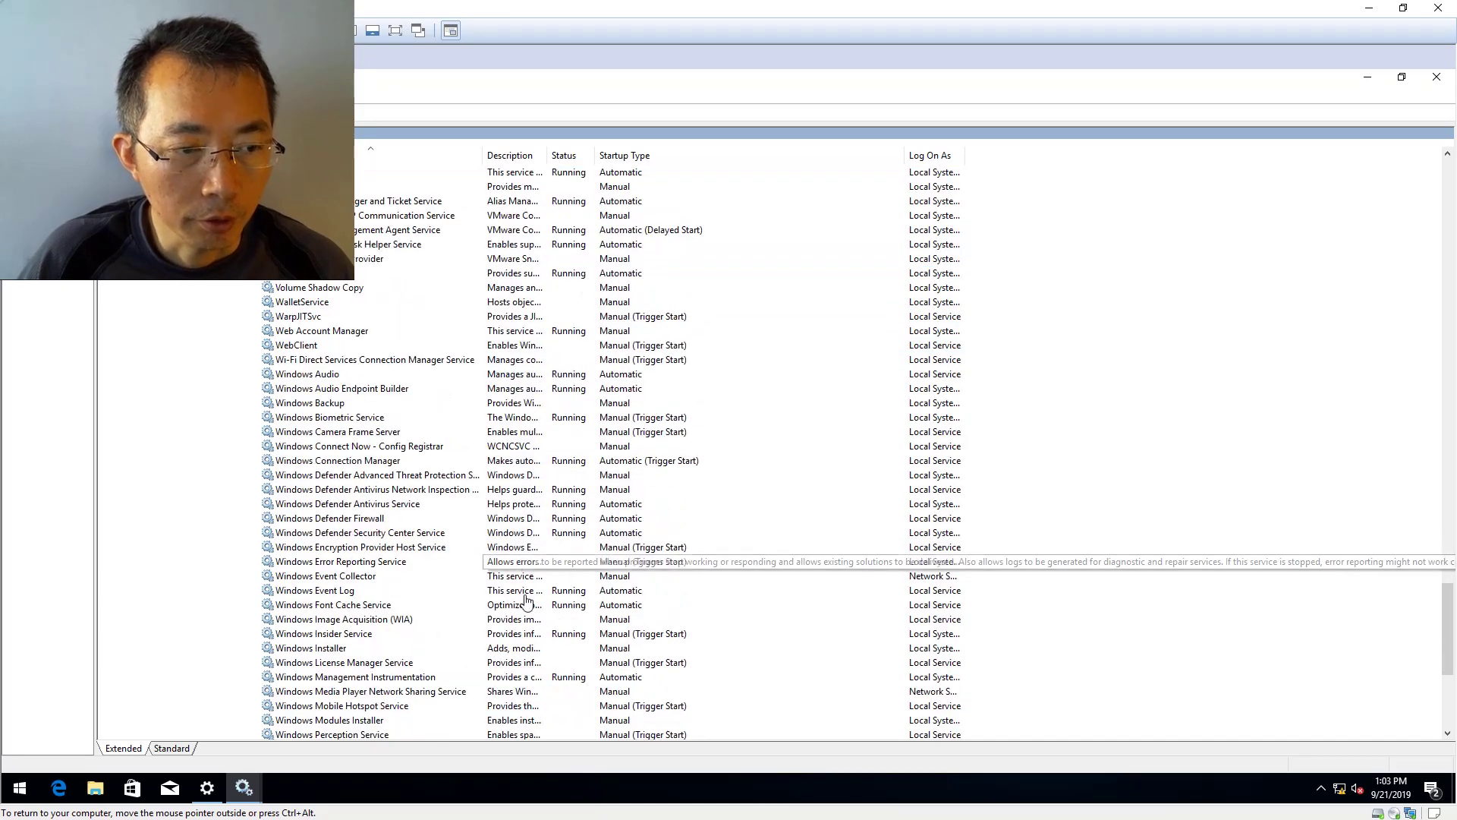
{"action": "scroll", "coordinate": [523, 630], "scroll_direction": "down", "scroll_amount": 3}
{"action": "scroll", "coordinate": [523, 642], "scroll_direction": "down", "scroll_amount": 2}
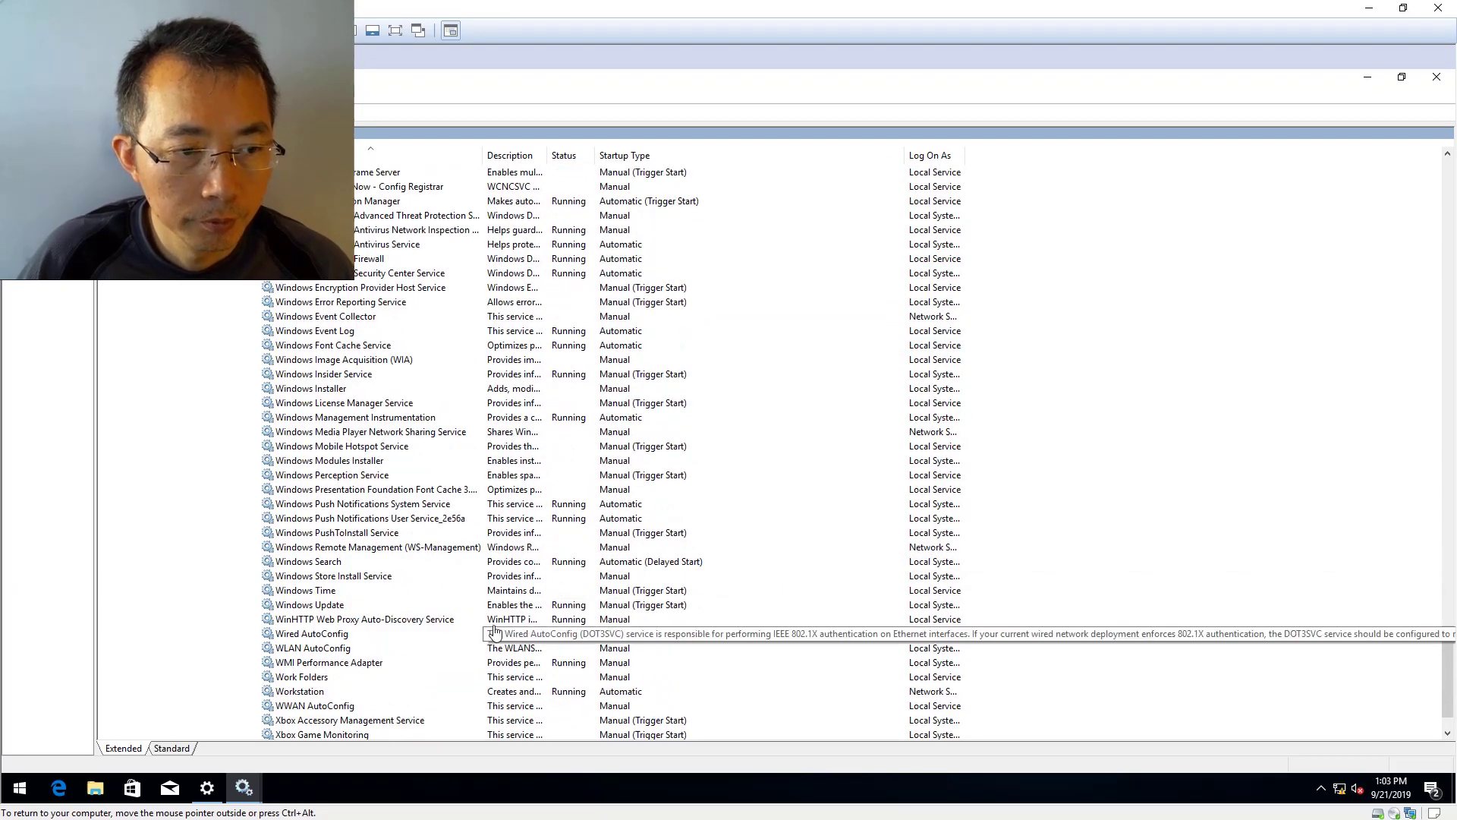
{"action": "left_click", "coordinate": [400, 606]}
{"action": "double_click", "coordinate": [400, 605]}
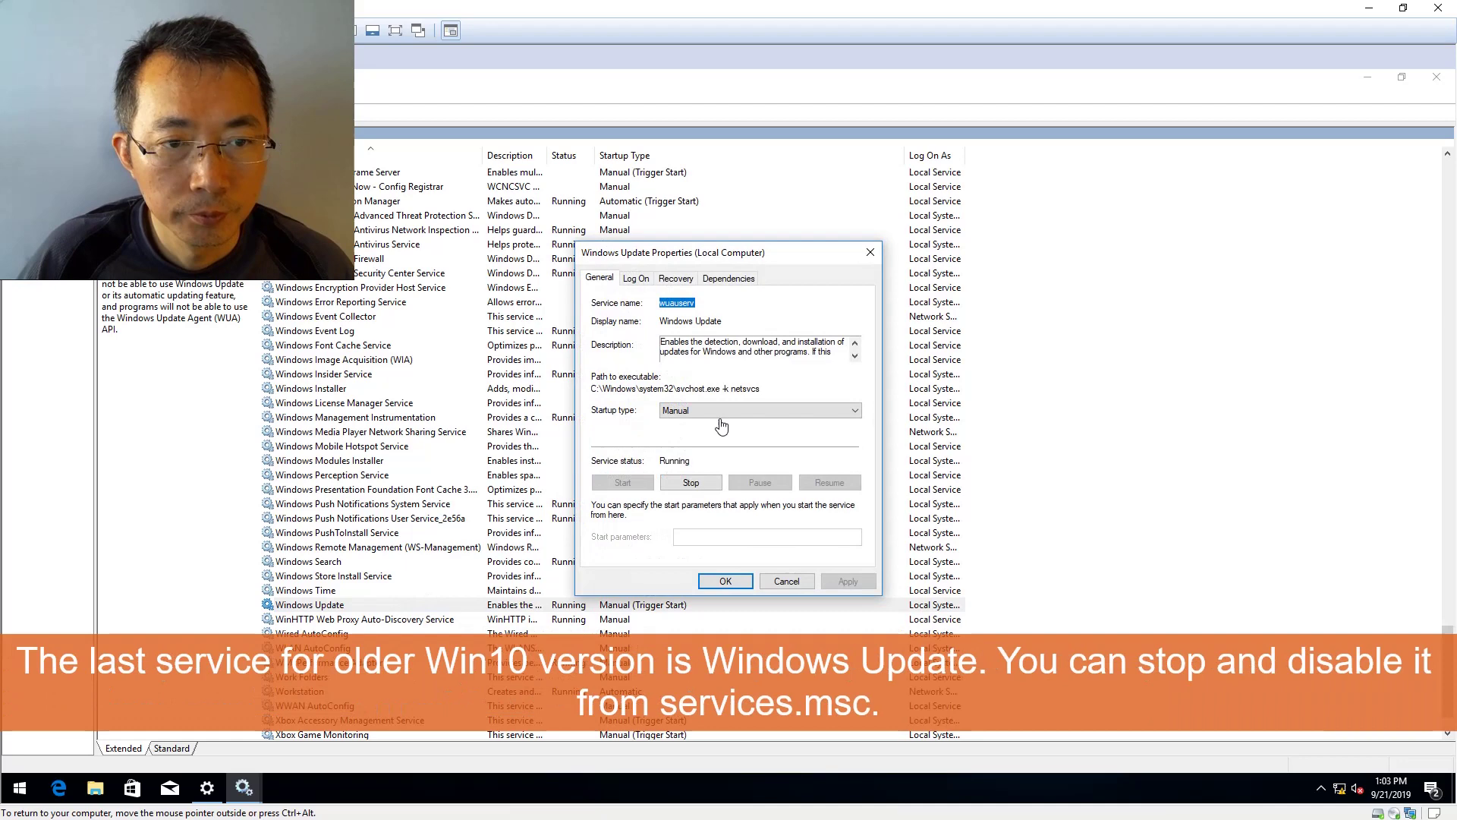
{"action": "left_click", "coordinate": [732, 414]}
{"action": "left_click", "coordinate": [728, 453]}
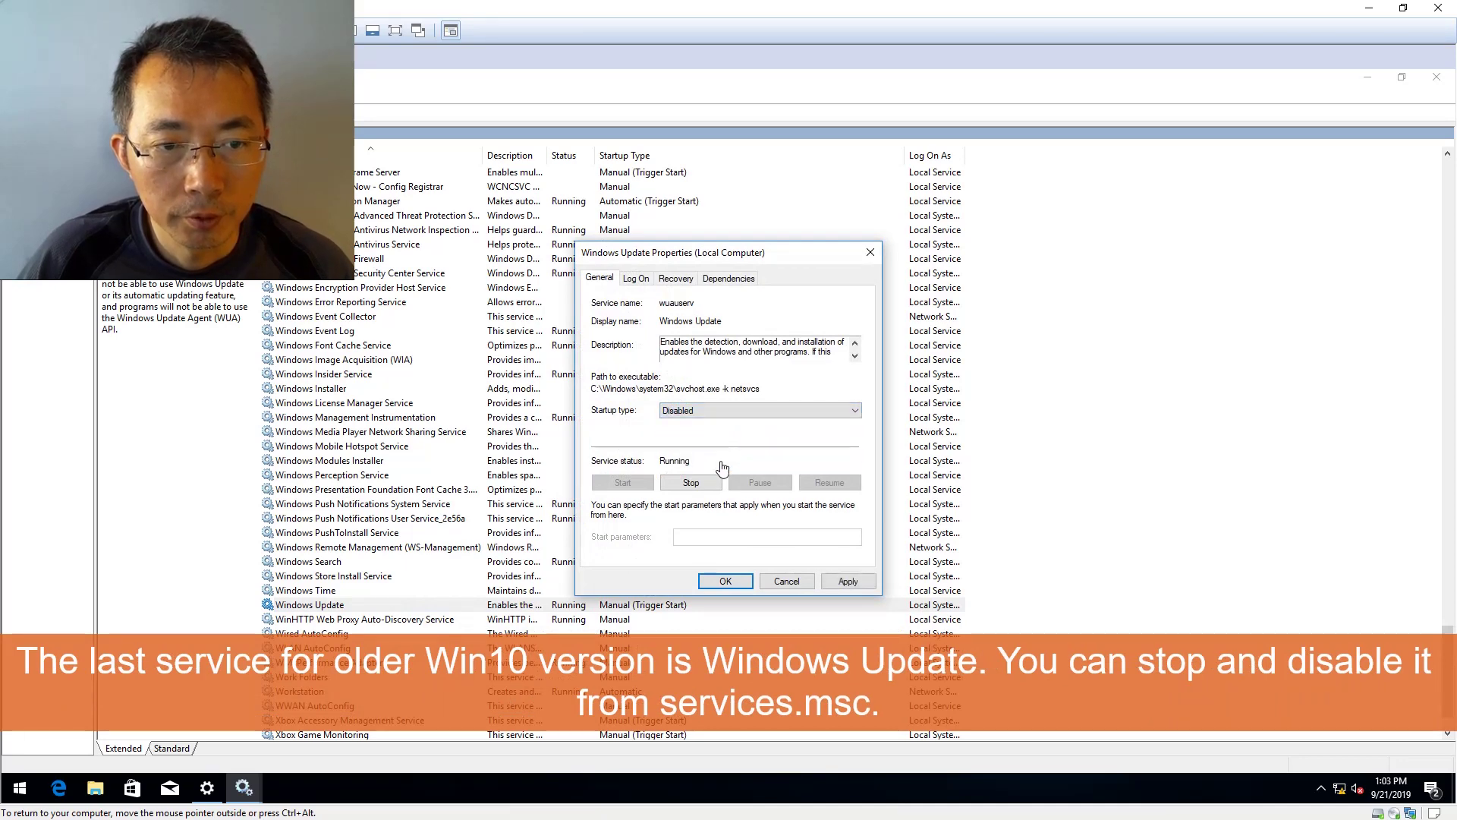
{"action": "left_click", "coordinate": [709, 482]}
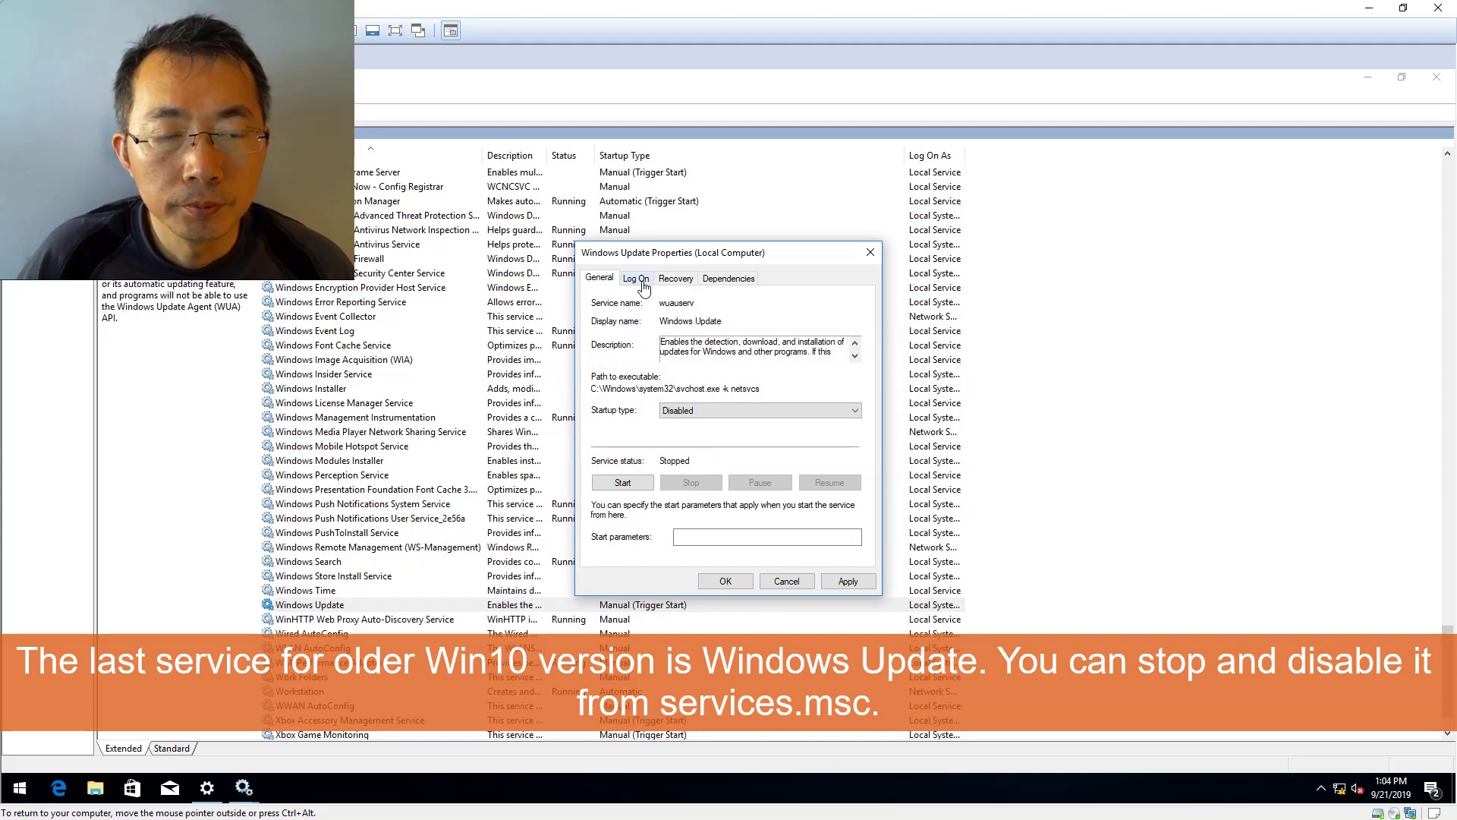
Step: Set Windows Update's first failure to Take No Action, then apply and close
{"action": "left_click", "coordinate": [668, 279]}
{"action": "left_click", "coordinate": [740, 332]}
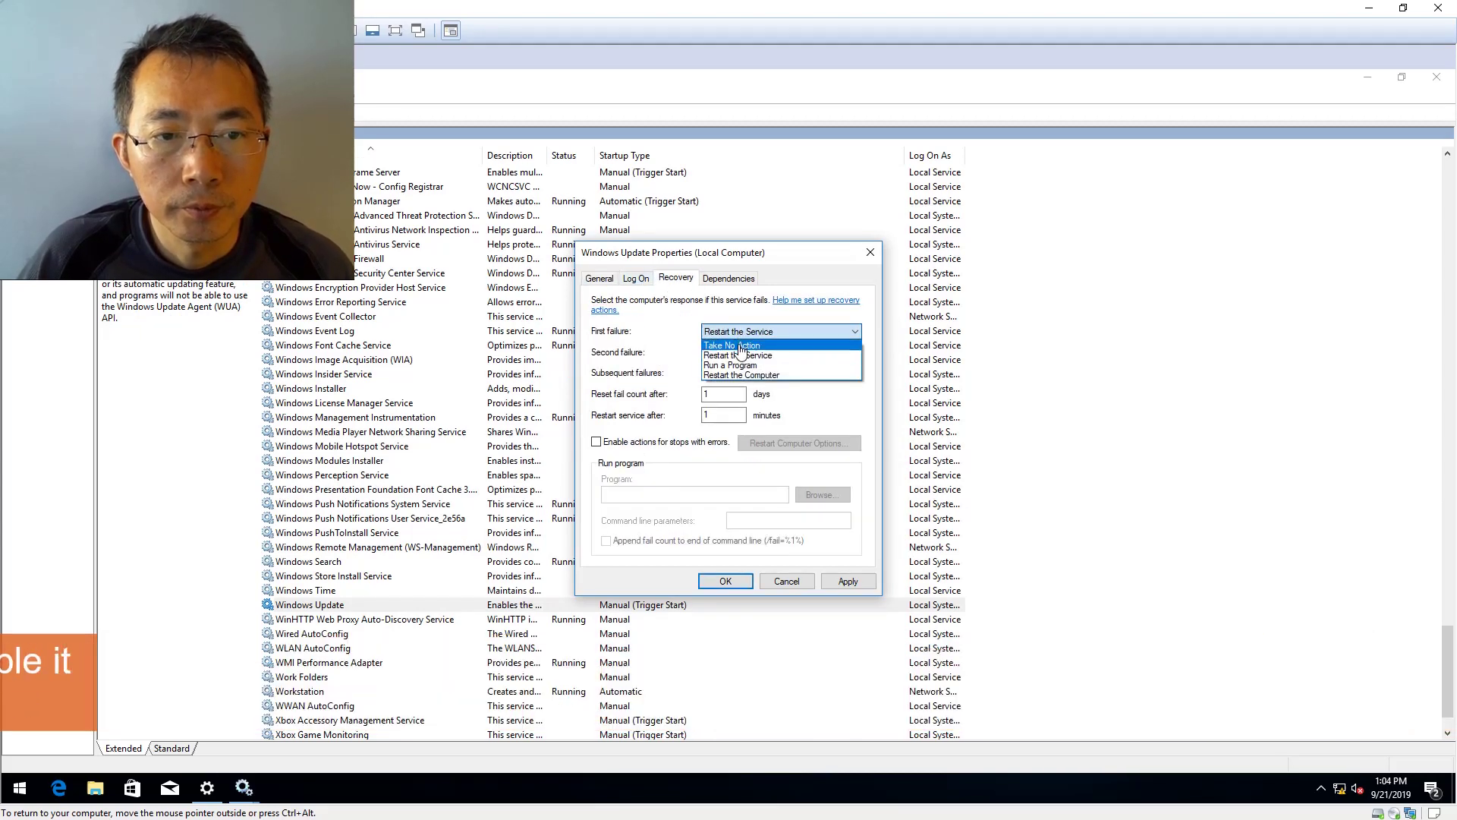
{"action": "left_click", "coordinate": [740, 348]}
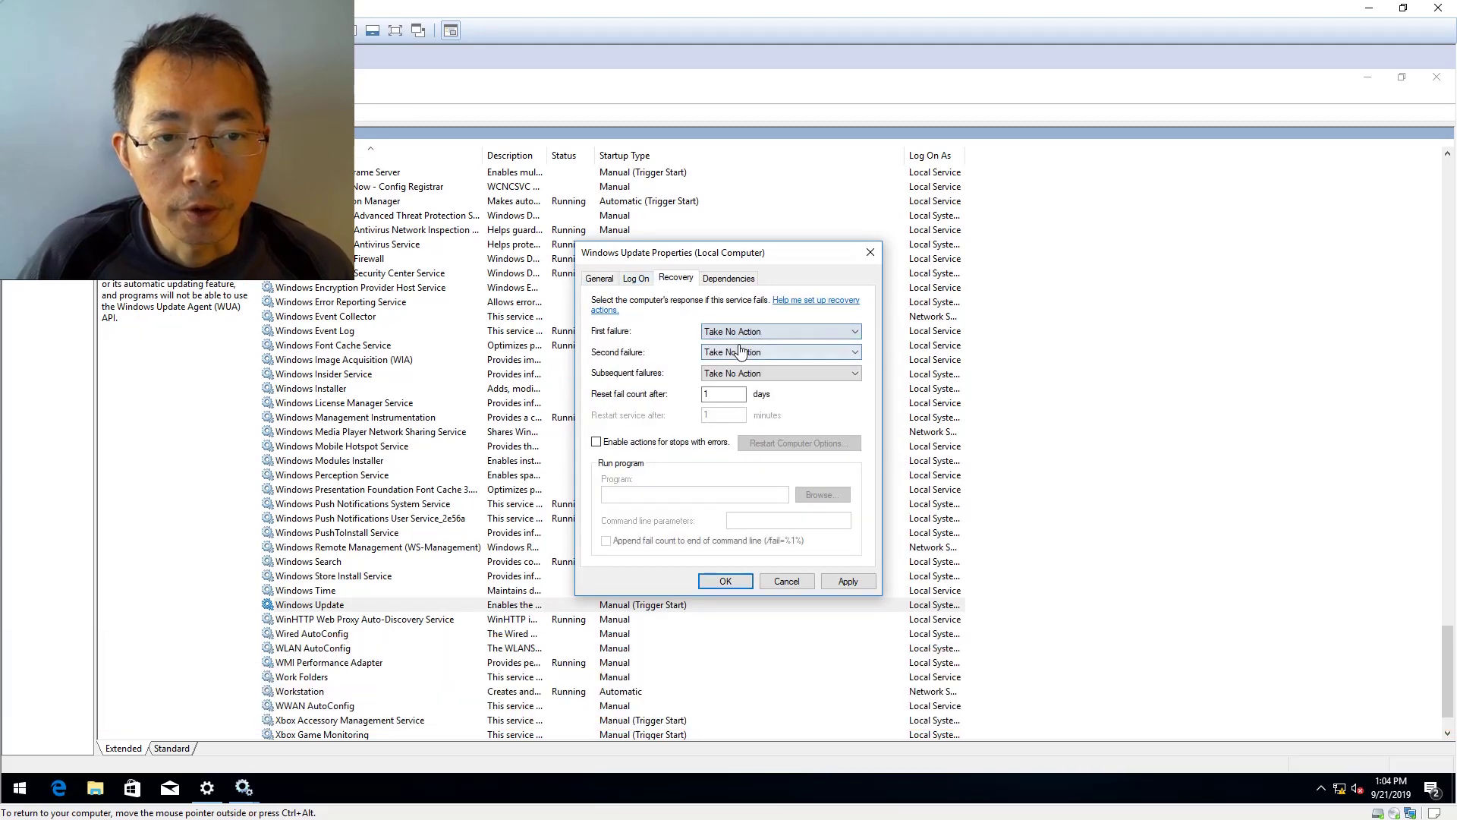
{"action": "left_click", "coordinate": [848, 581]}
{"action": "left_click", "coordinate": [717, 582]}
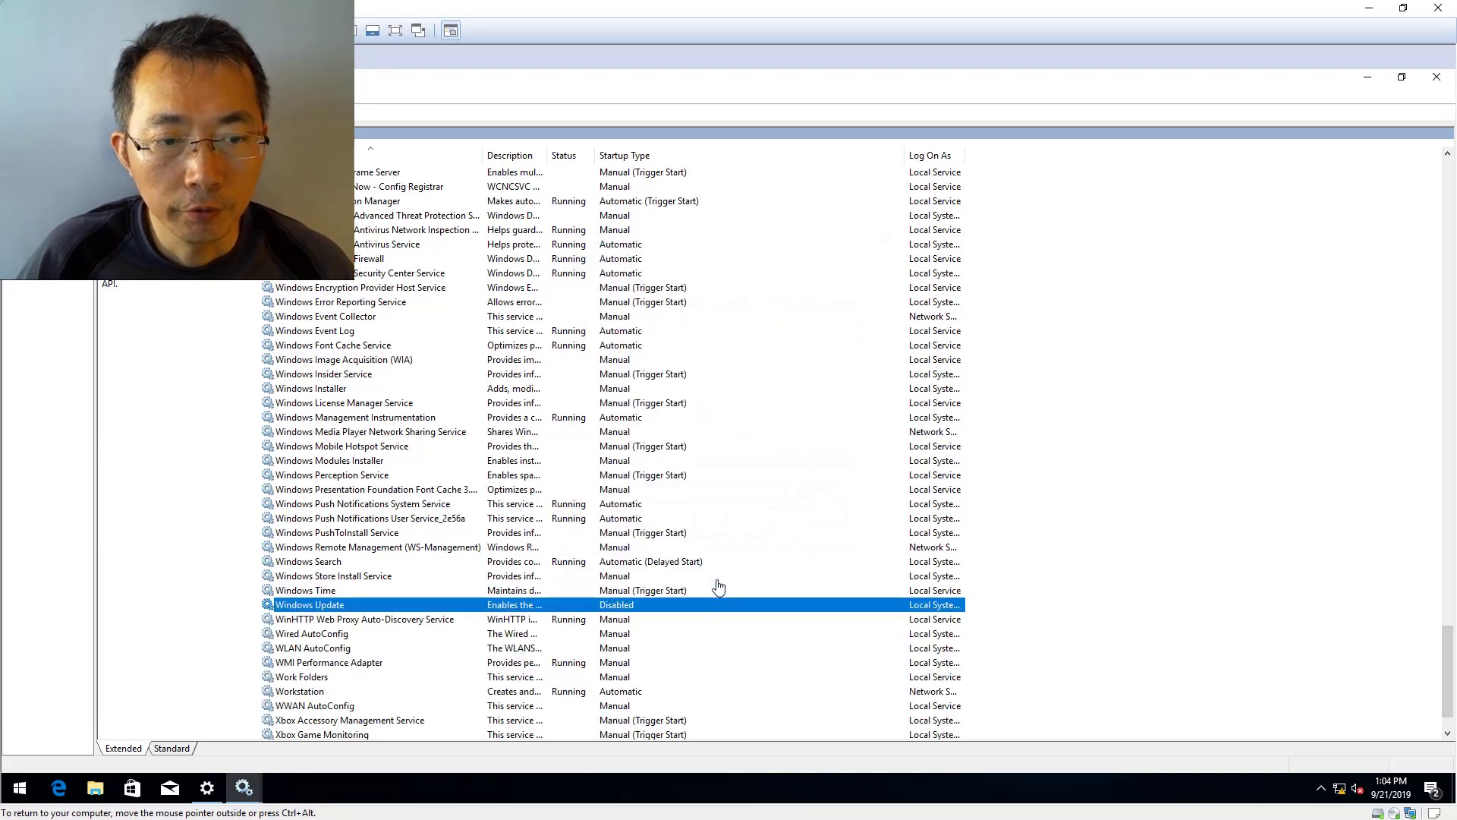
Step: Scroll further down the Services list
{"action": "scroll", "coordinate": [717, 612], "scroll_direction": "down", "scroll_amount": 2}
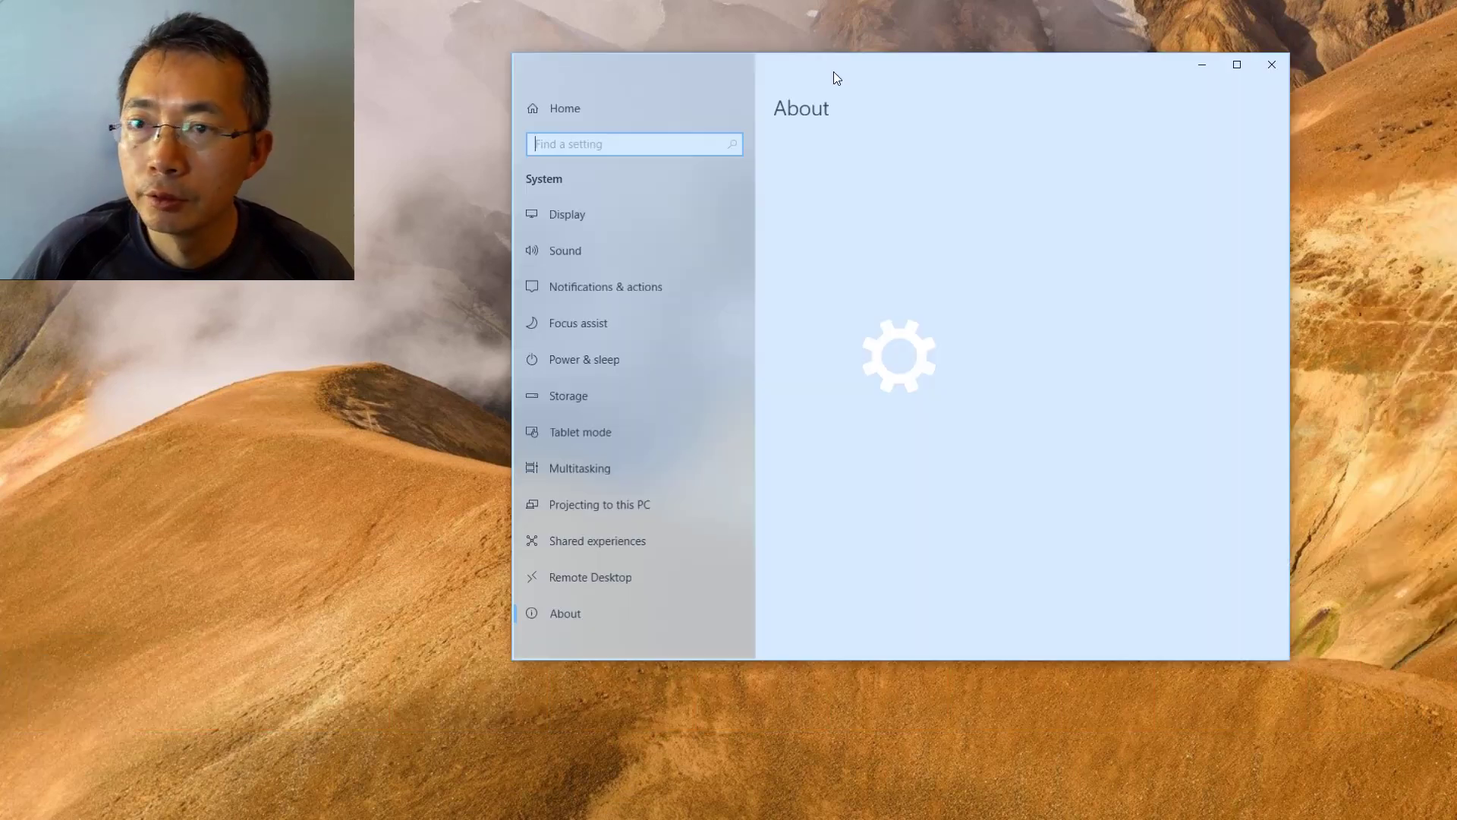
Step: Reposition the About window and scroll to confirm the Windows version reads 1803
{"action": "left_click_drag", "start_coordinate": [833, 71], "coordinate": [640, 50]}
{"action": "scroll", "coordinate": [856, 396], "scroll_direction": "down", "scroll_amount": 5}
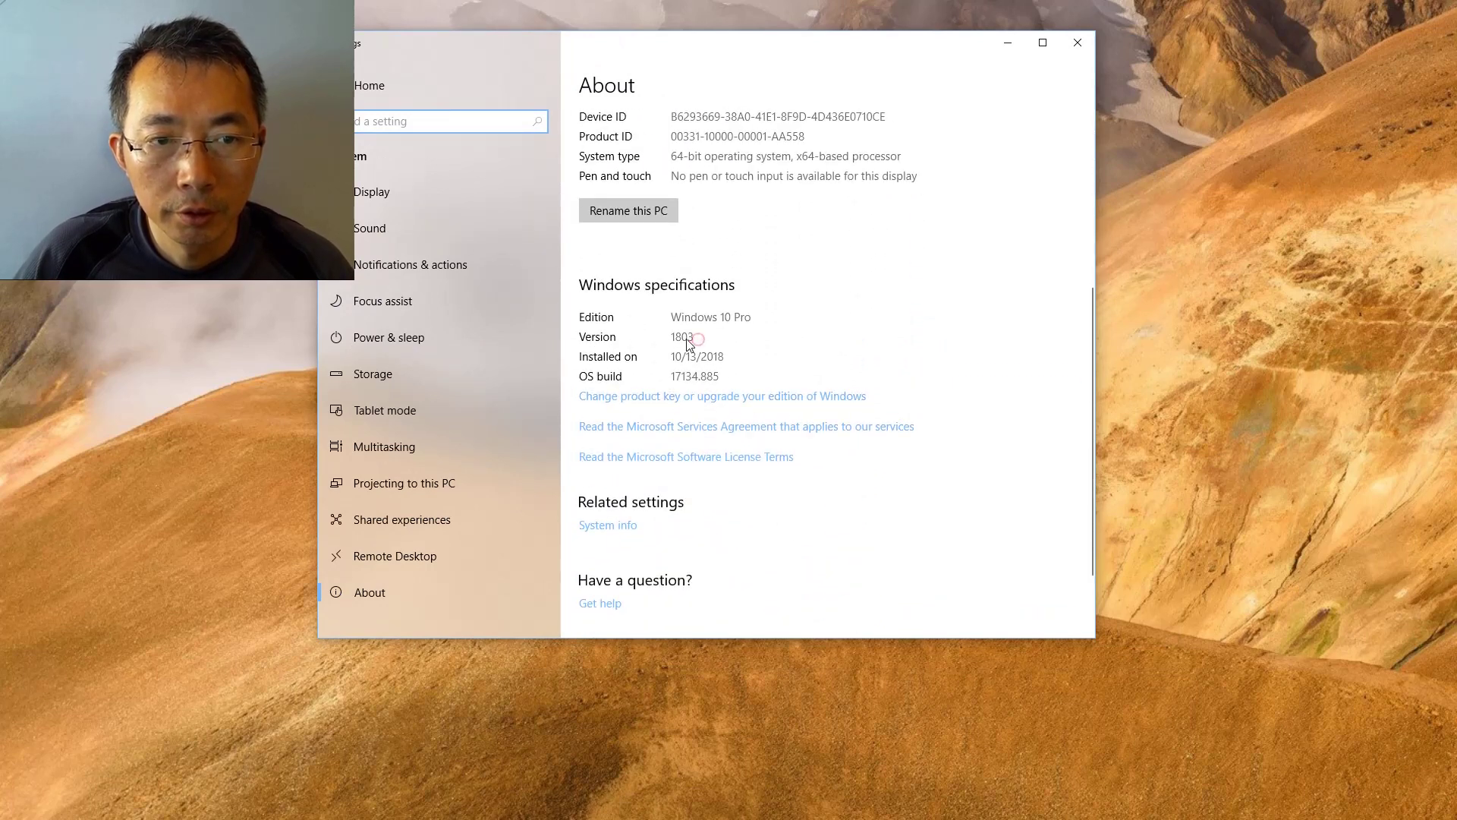
{"action": "left_click", "coordinate": [685, 341]}
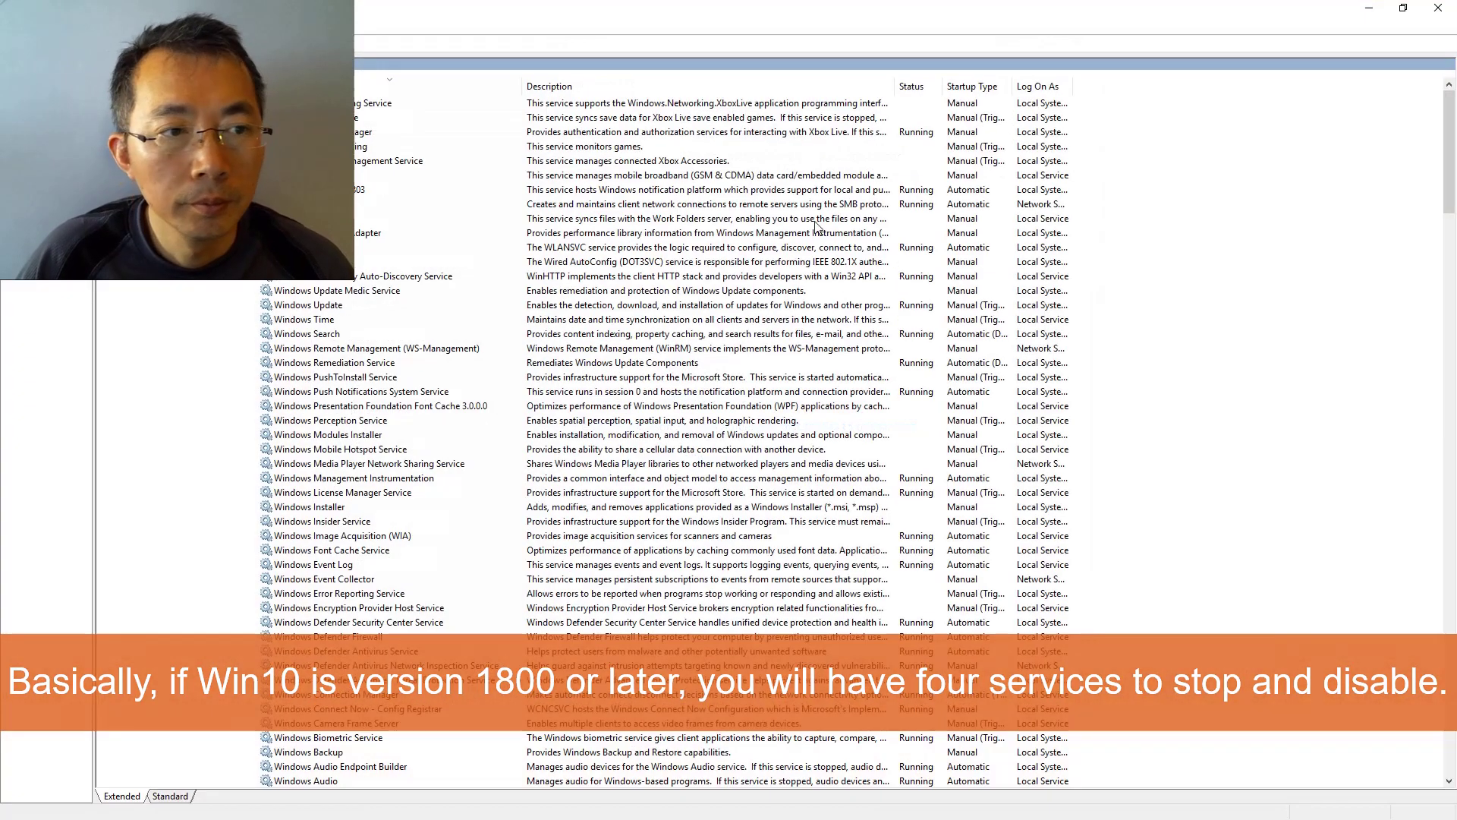
Step: Stop the Windows Update service and set its startup type to Disabled
{"action": "left_click", "coordinate": [384, 306]}
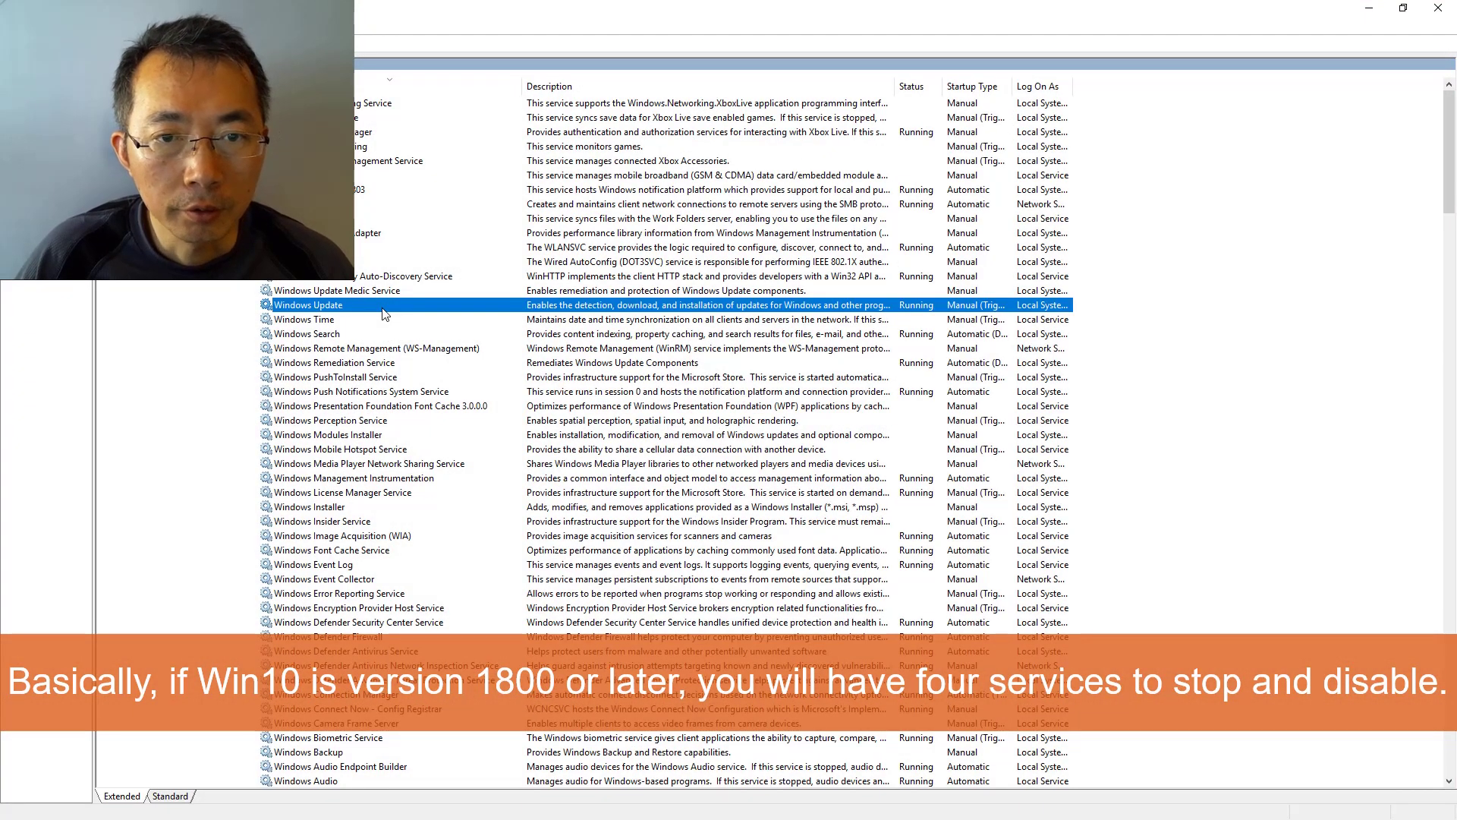
{"action": "double_click", "coordinate": [383, 311]}
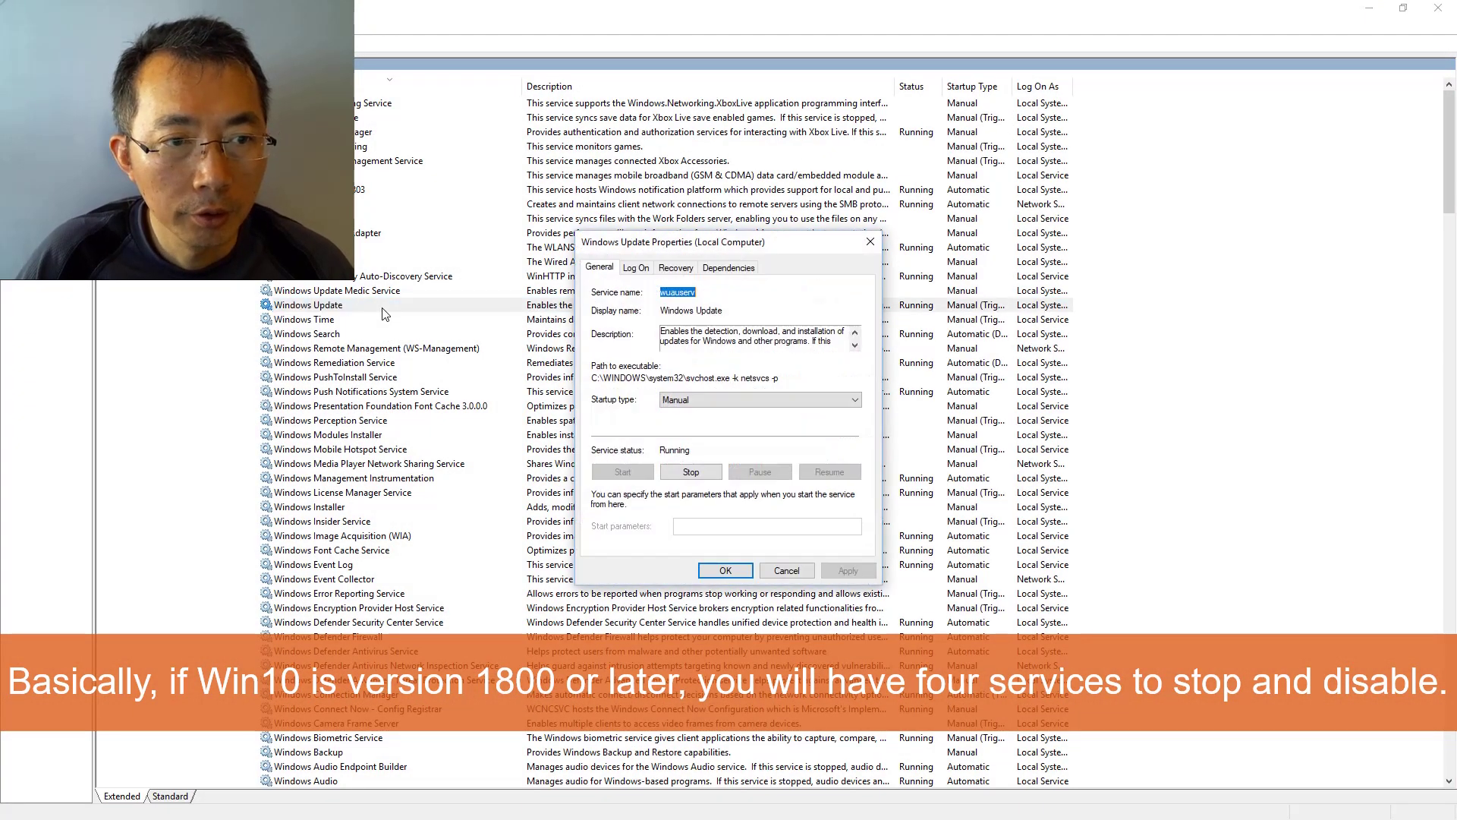
{"action": "left_click", "coordinate": [690, 473]}
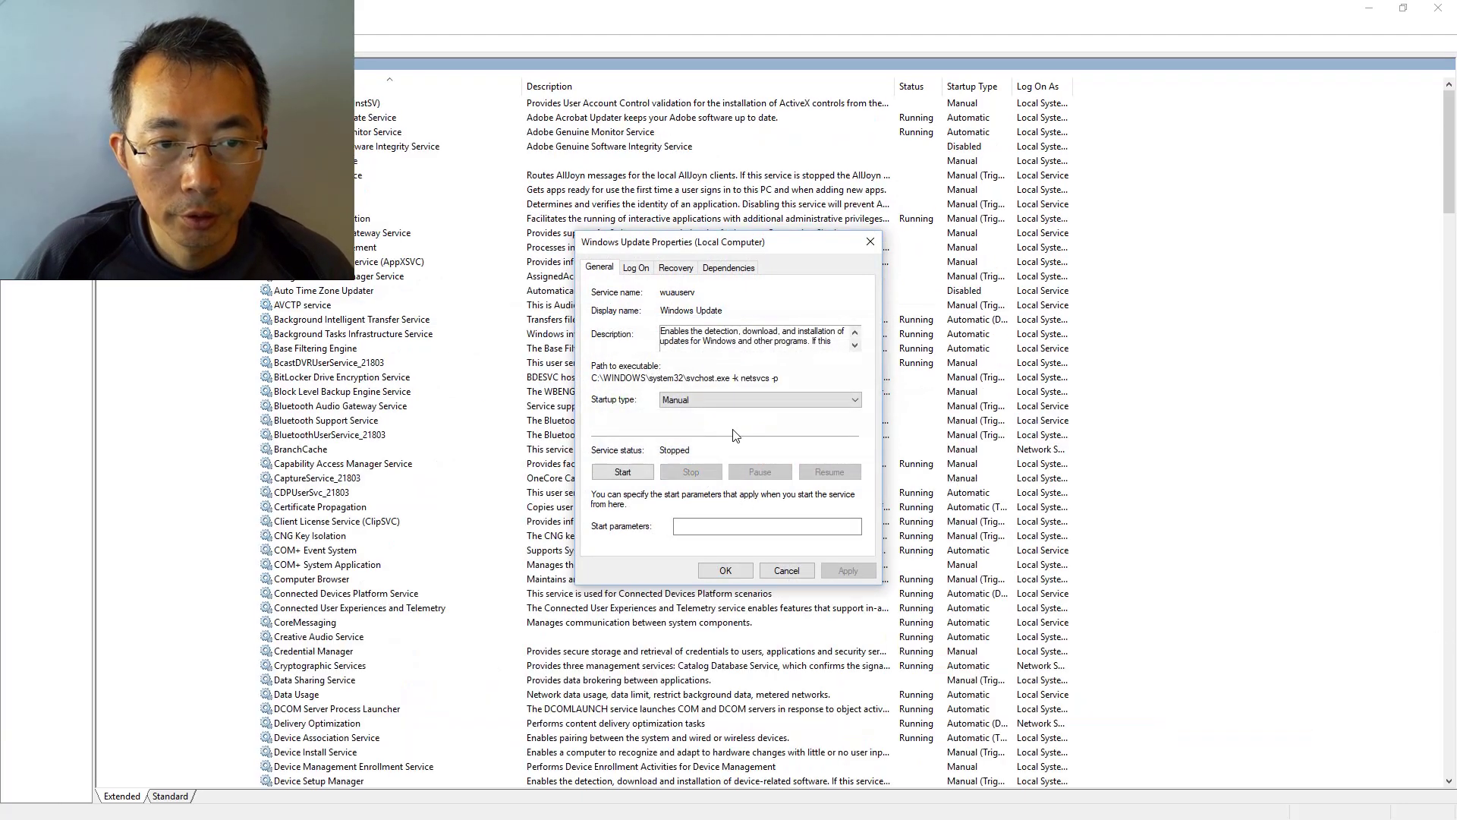
{"action": "left_click", "coordinate": [738, 396]}
{"action": "left_click", "coordinate": [683, 446]}
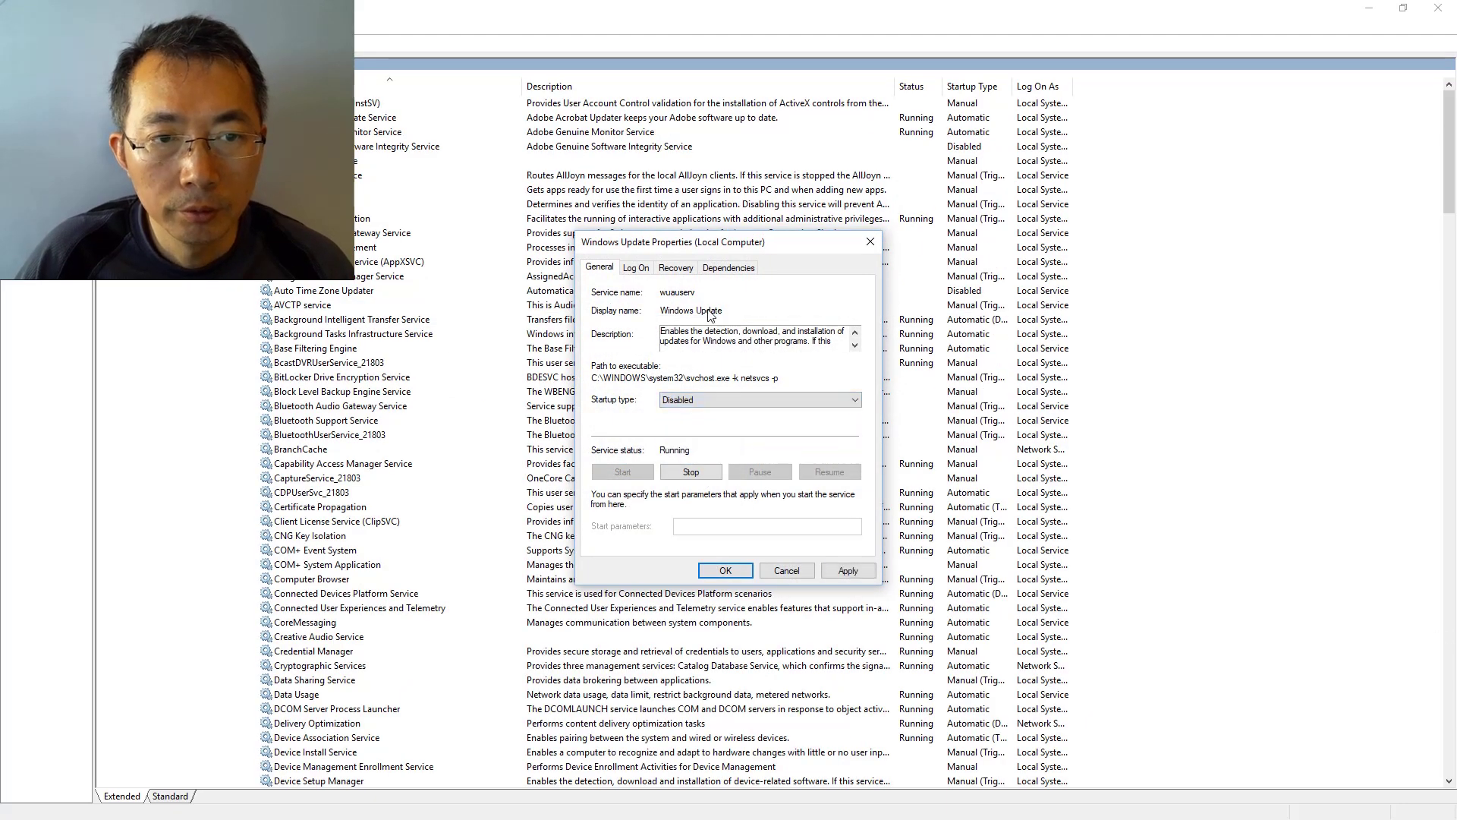
Step: Change Windows Update's first-failure action to Run a Program and save with OK
{"action": "left_click", "coordinate": [675, 268]}
{"action": "left_click", "coordinate": [744, 319]}
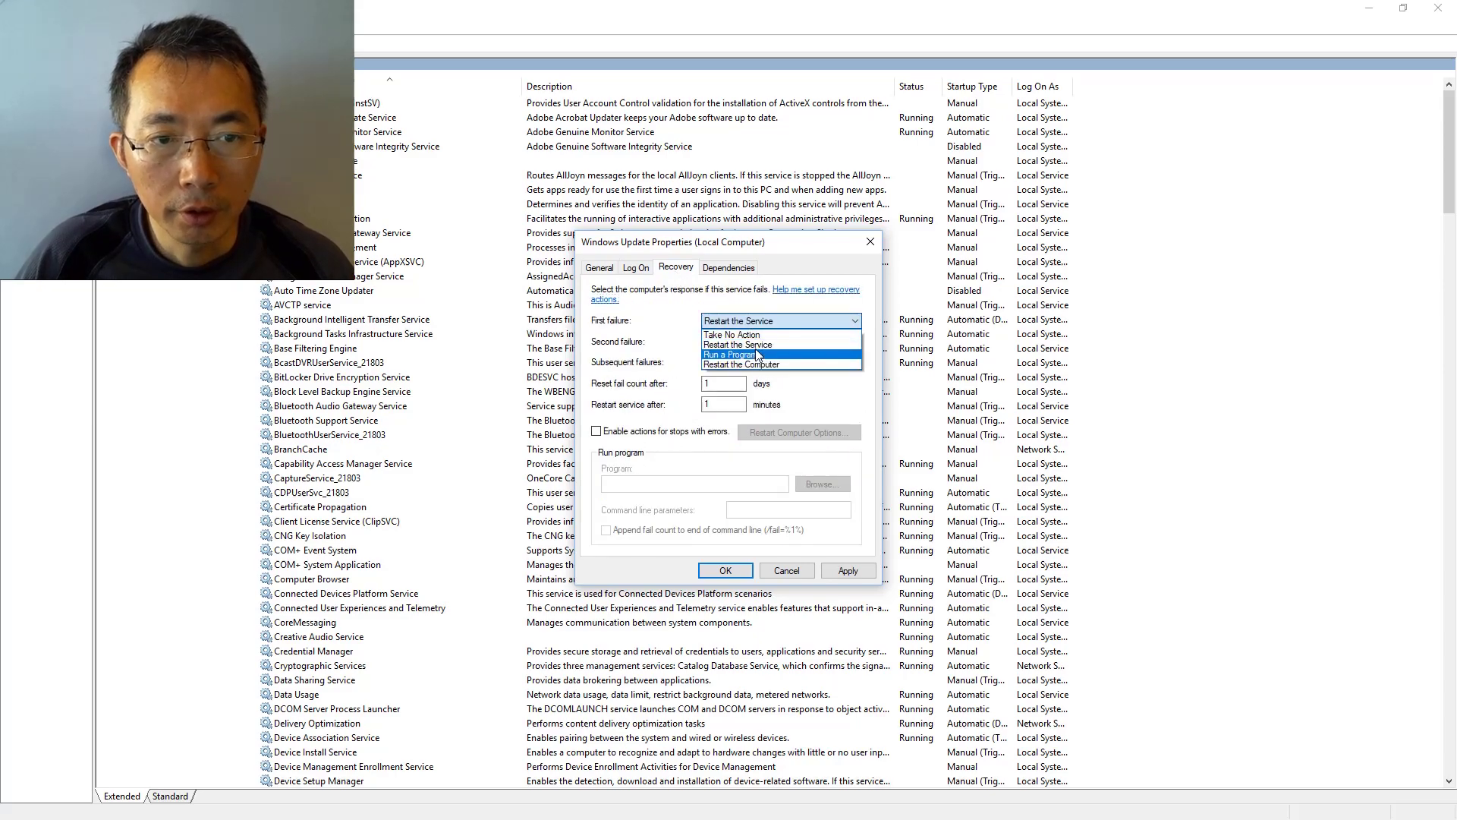
{"action": "left_click", "coordinate": [756, 355]}
{"action": "left_click", "coordinate": [736, 571]}
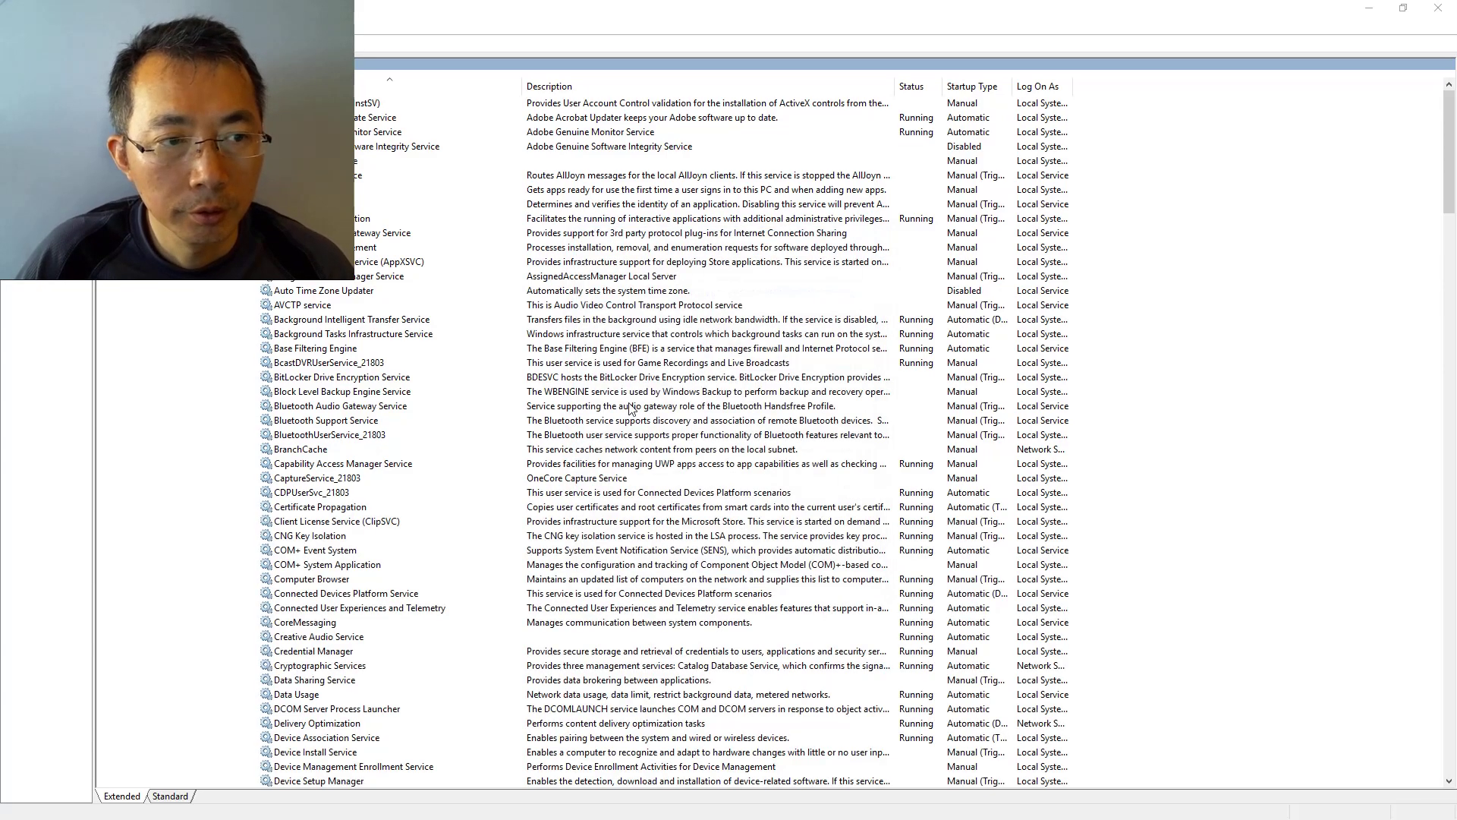
{"action": "scroll", "coordinate": [493, 402], "scroll_direction": "down", "scroll_amount": 15}
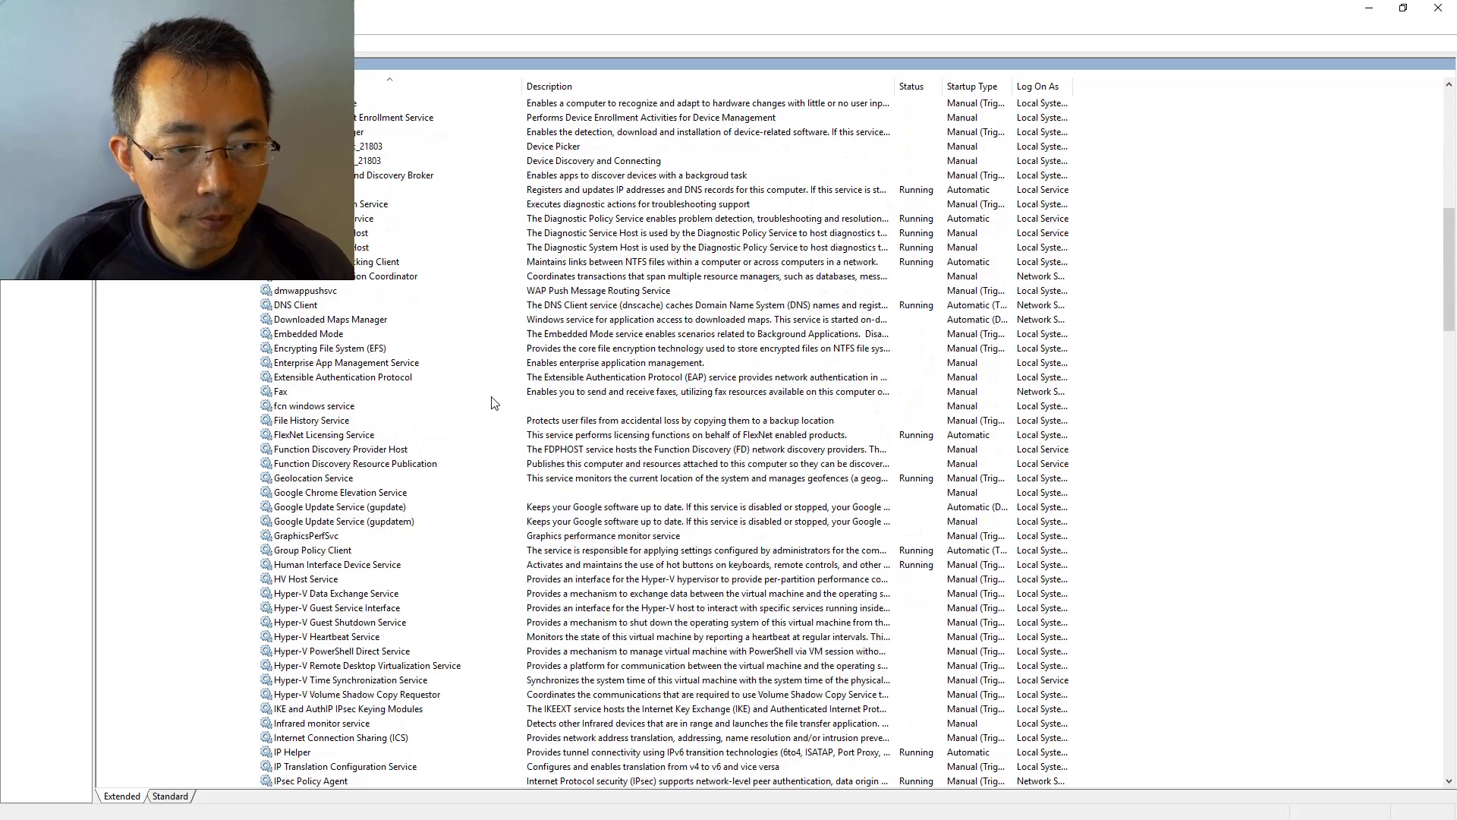
Step: Set the Background Intelligent Transfer Service to Disabled and stop it
{"action": "scroll", "coordinate": [494, 402], "scroll_direction": "up", "scroll_amount": 15}
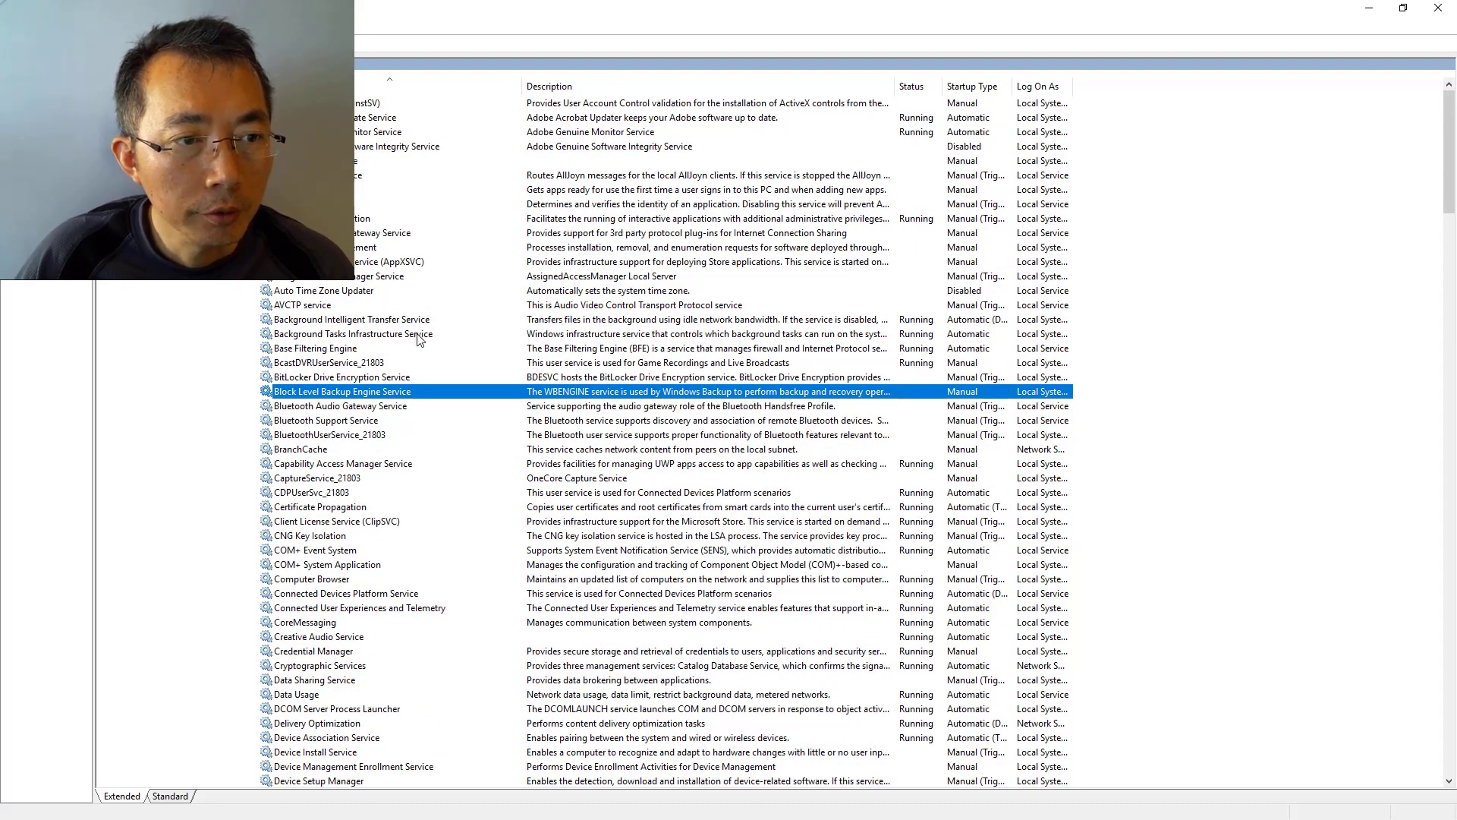
{"action": "left_click", "coordinate": [418, 319]}
{"action": "double_click", "coordinate": [454, 322]}
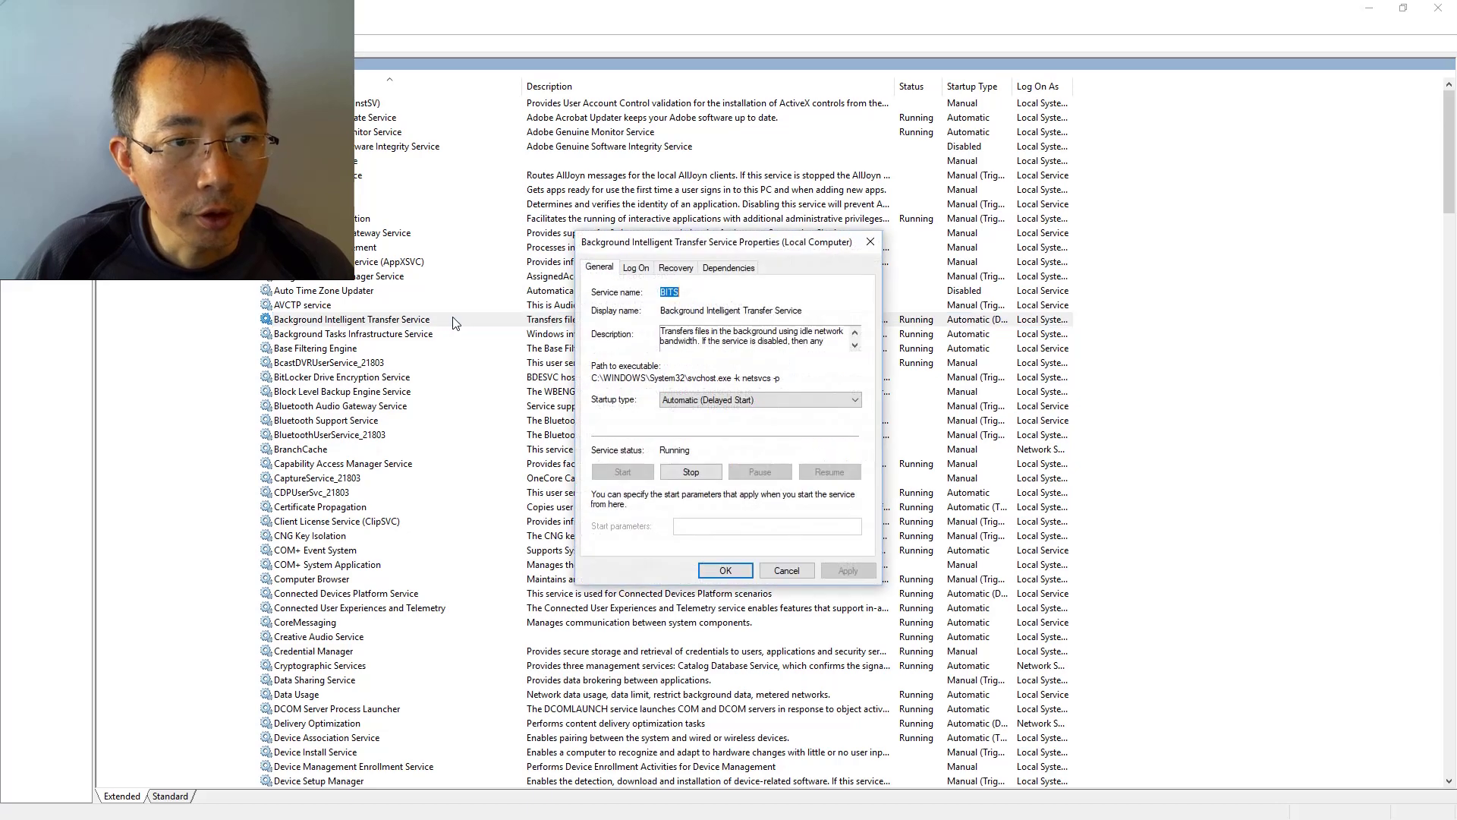
{"action": "left_click", "coordinate": [759, 399]}
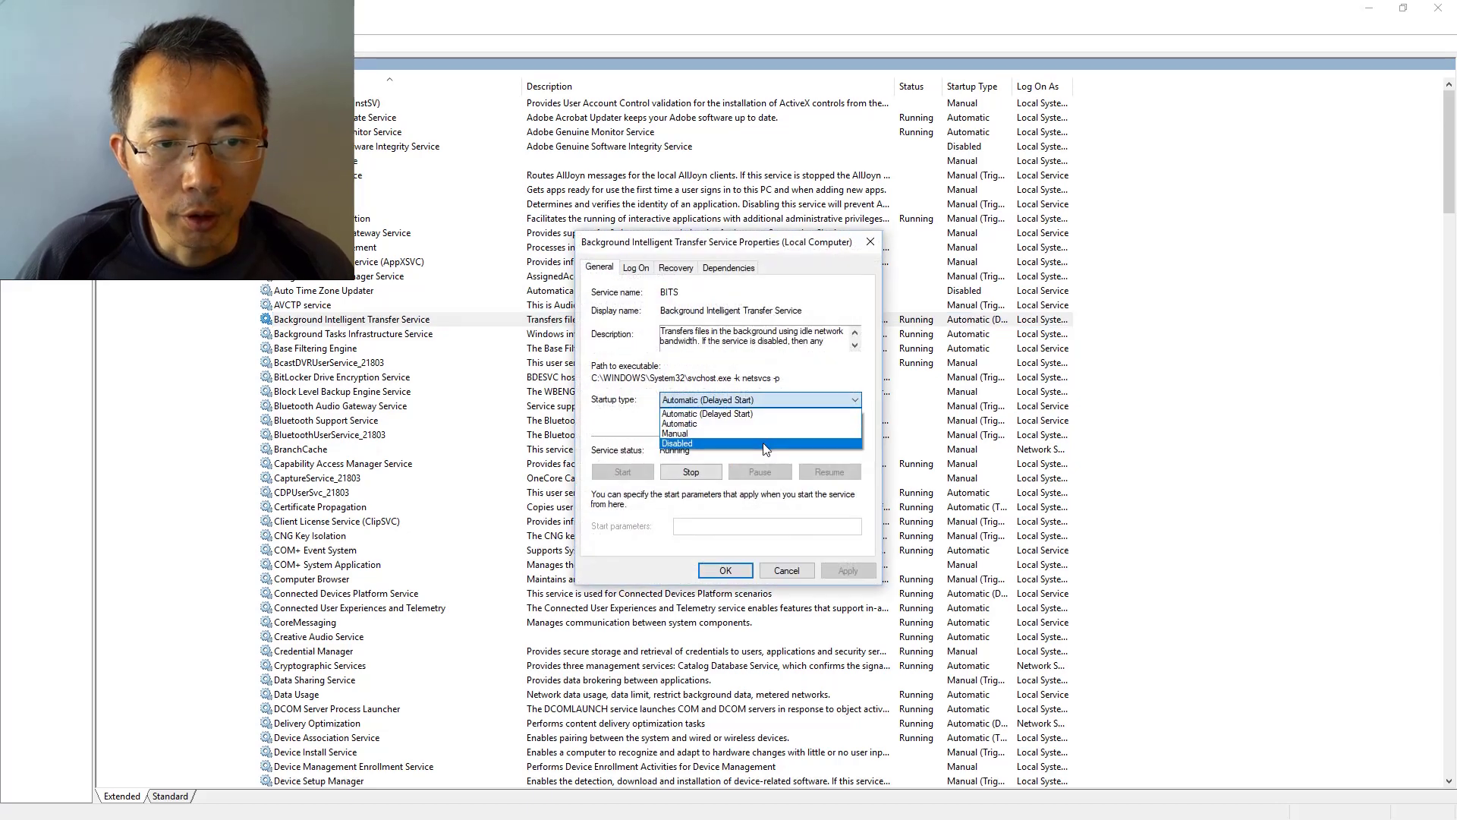
{"action": "left_click", "coordinate": [764, 448]}
{"action": "left_click", "coordinate": [692, 472]}
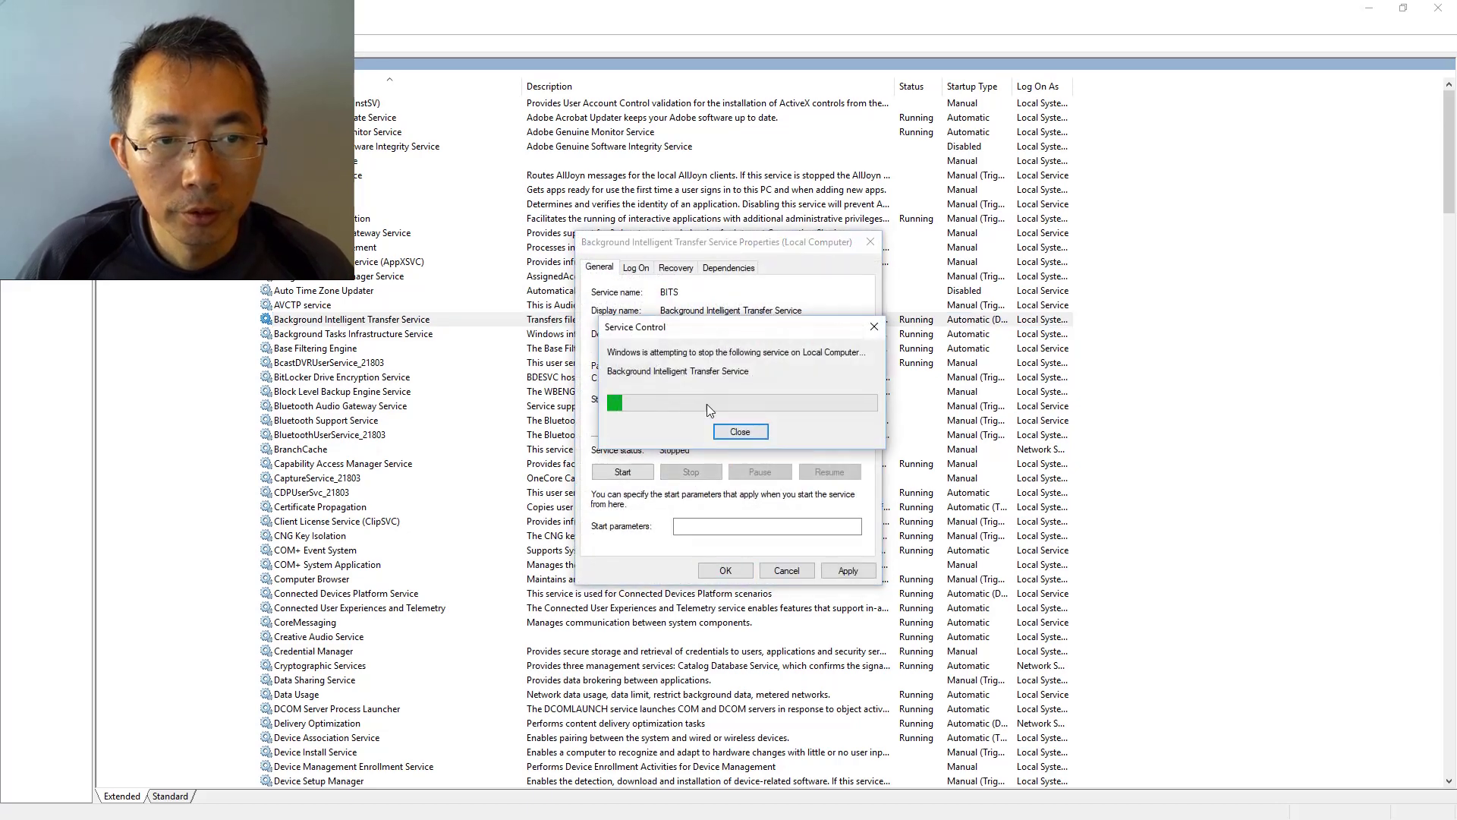
Step: Make first, second and subsequent BITS failures Take No Action and save with OK
{"action": "left_click", "coordinate": [675, 269]}
{"action": "left_click", "coordinate": [744, 319]}
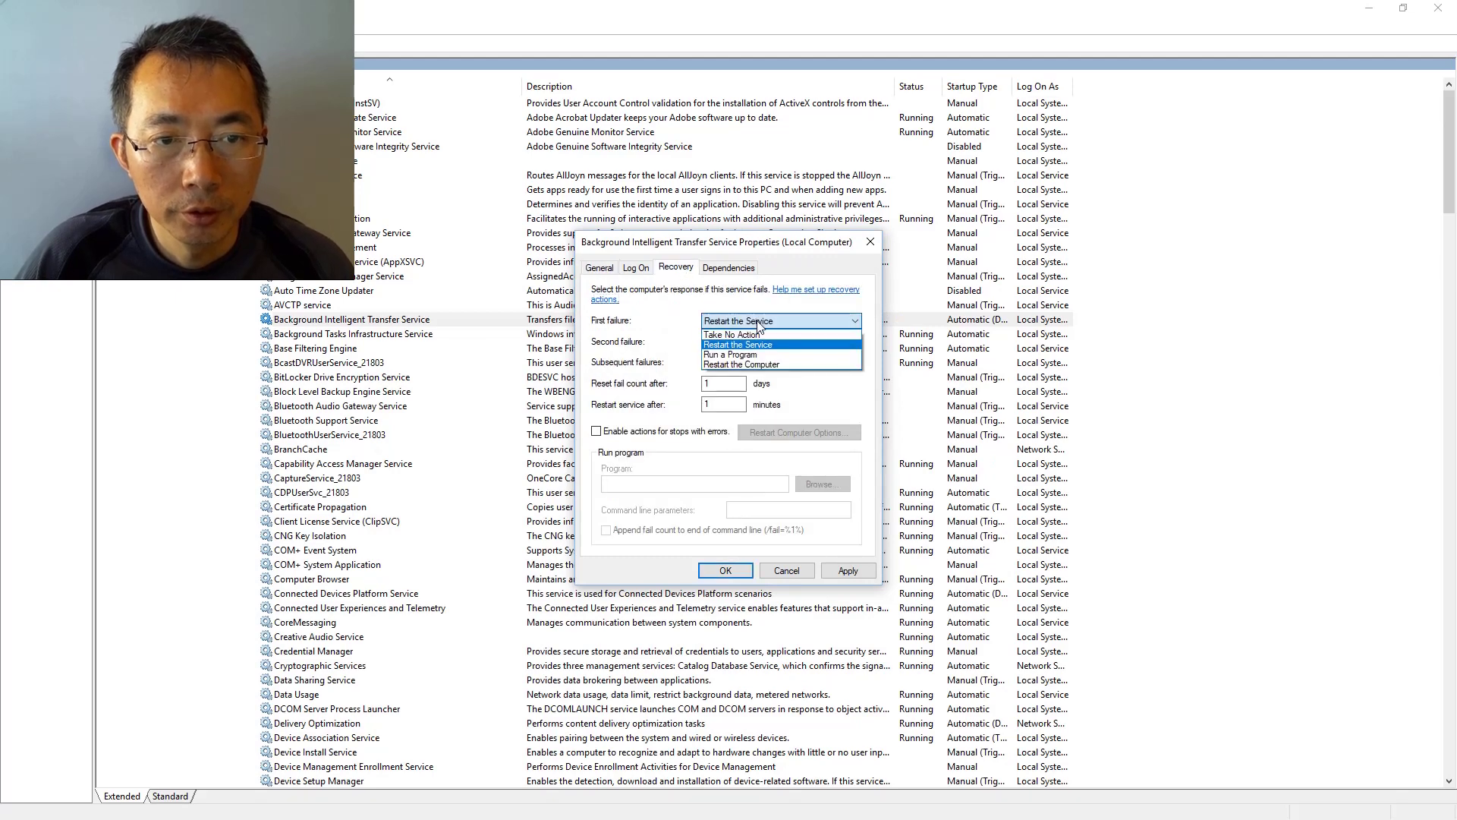
{"action": "left_click", "coordinate": [740, 334]}
{"action": "left_click", "coordinate": [752, 342]}
{"action": "left_click", "coordinate": [731, 355]}
{"action": "left_click", "coordinate": [781, 362]}
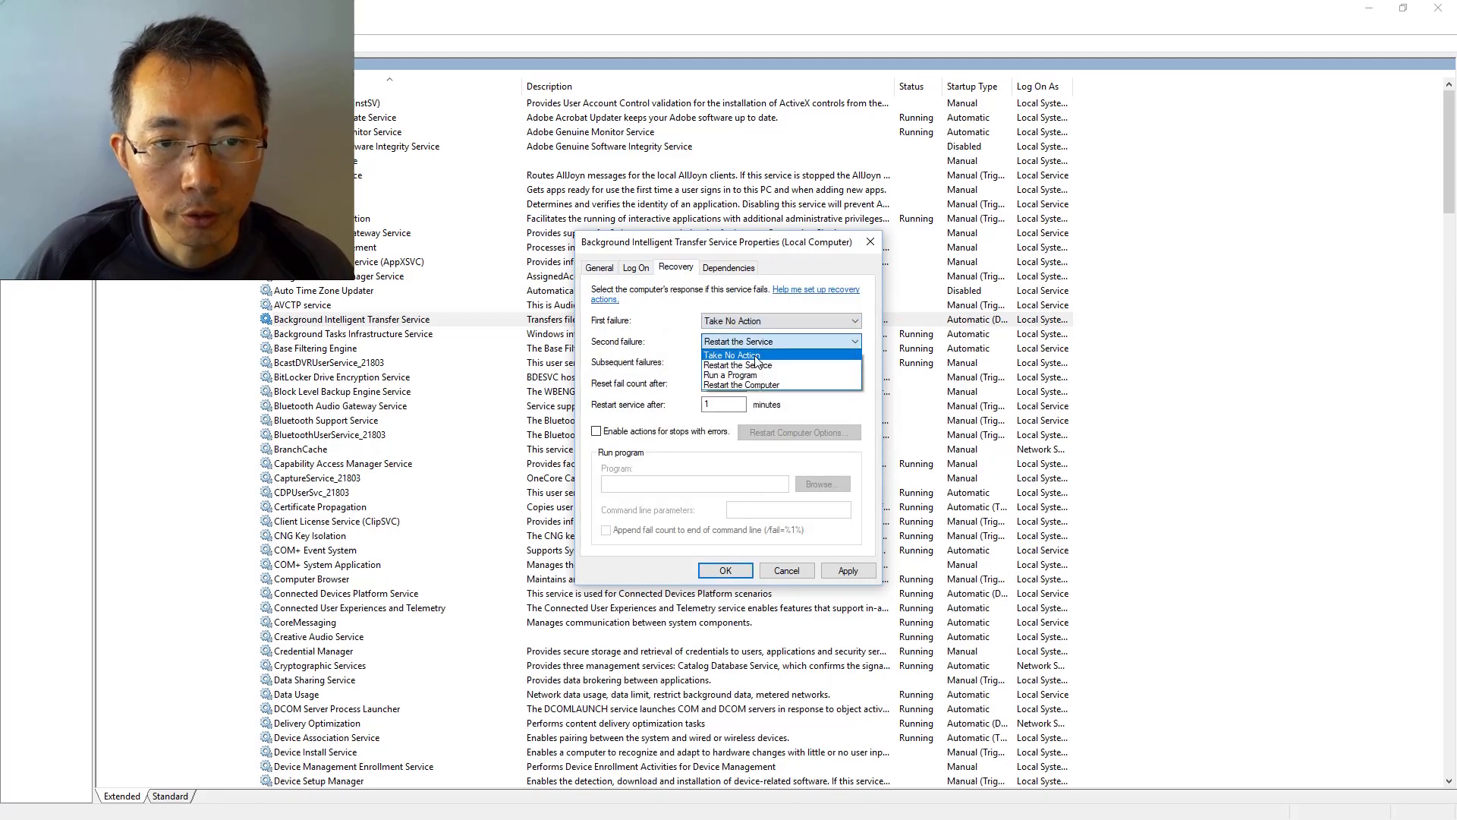
{"action": "left_click", "coordinate": [731, 375]}
{"action": "left_click", "coordinate": [725, 570]}
Step: Open the Update Orchestrator Service properties and stop the service
{"action": "scroll", "coordinate": [722, 567], "scroll_direction": "down", "scroll_amount": 20}
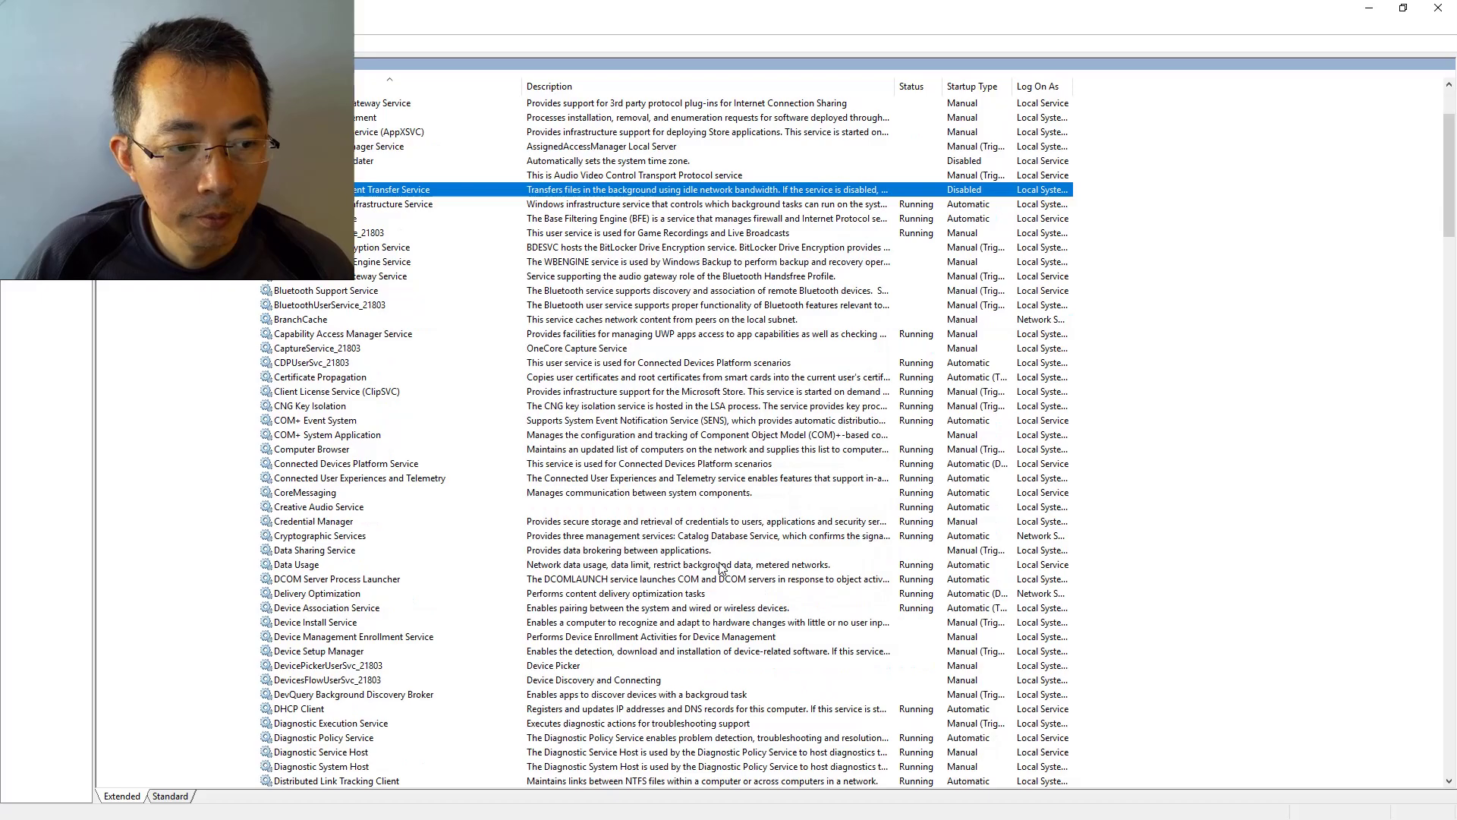
{"action": "scroll", "coordinate": [721, 567], "scroll_direction": "down", "scroll_amount": 20}
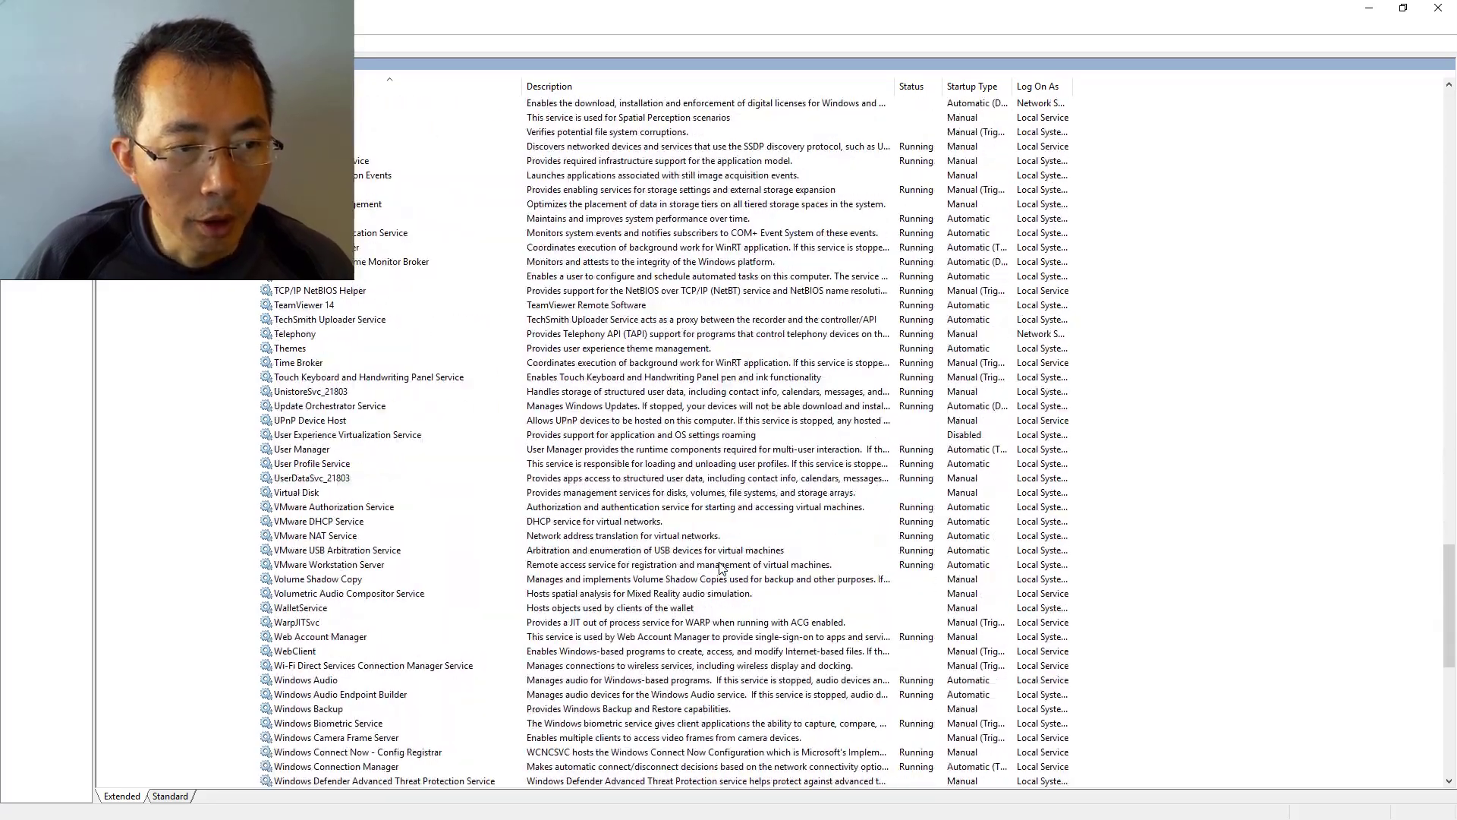
{"action": "scroll", "coordinate": [722, 568], "scroll_direction": "down", "scroll_amount": 1}
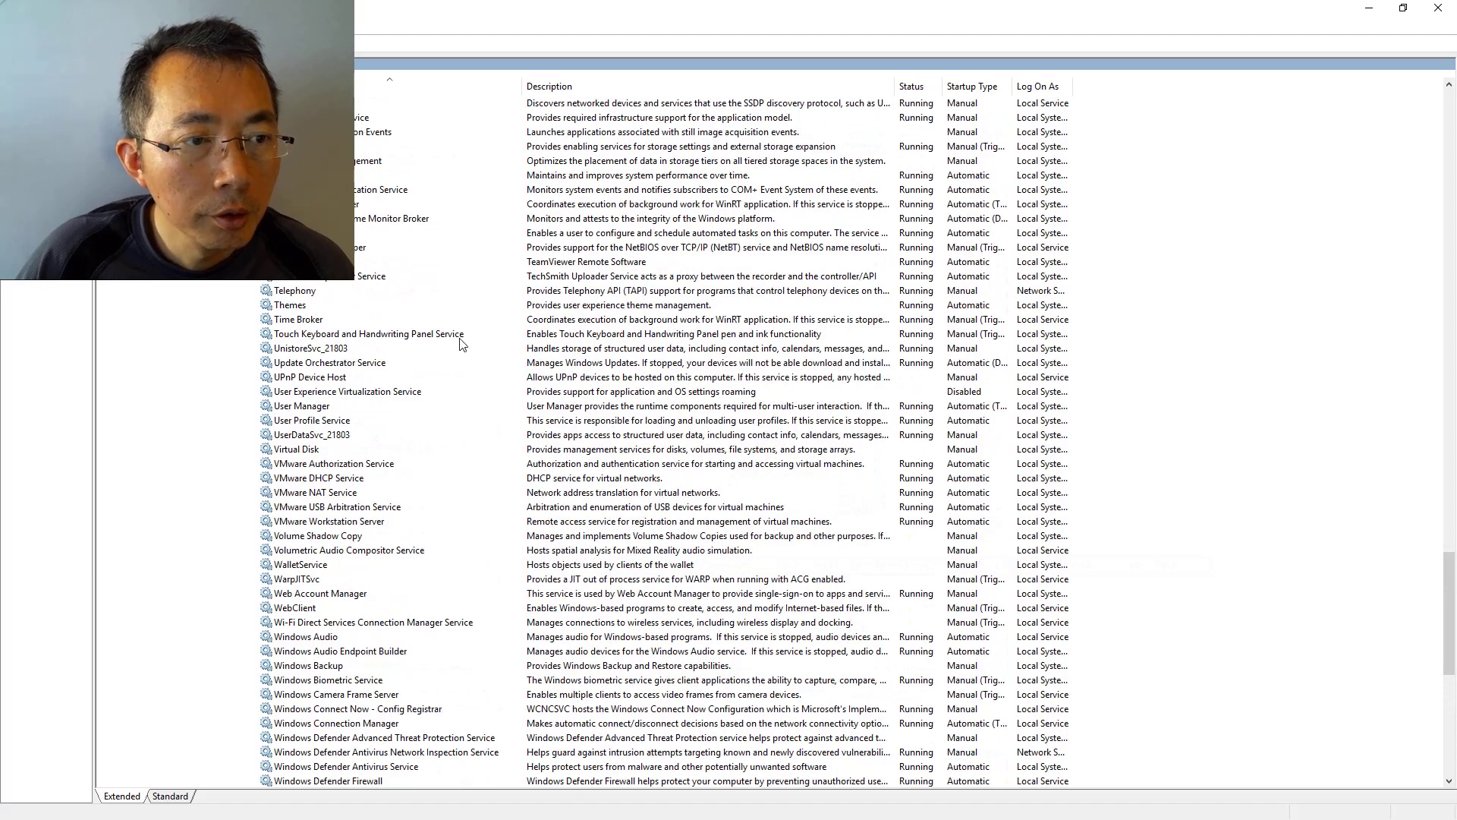
{"action": "left_click", "coordinate": [385, 364]}
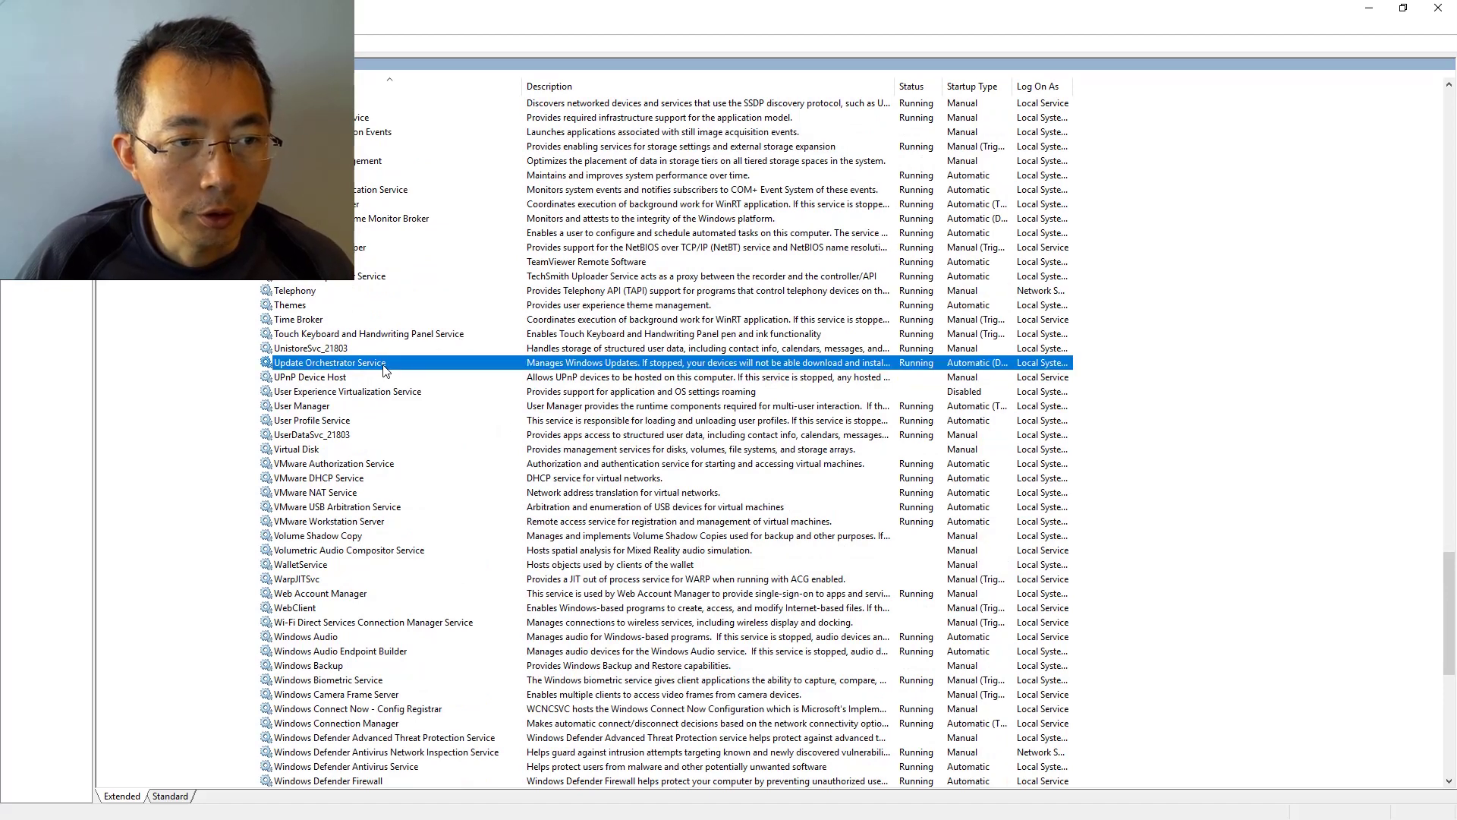
{"action": "double_click", "coordinate": [385, 364]}
{"action": "left_click", "coordinate": [698, 471]}
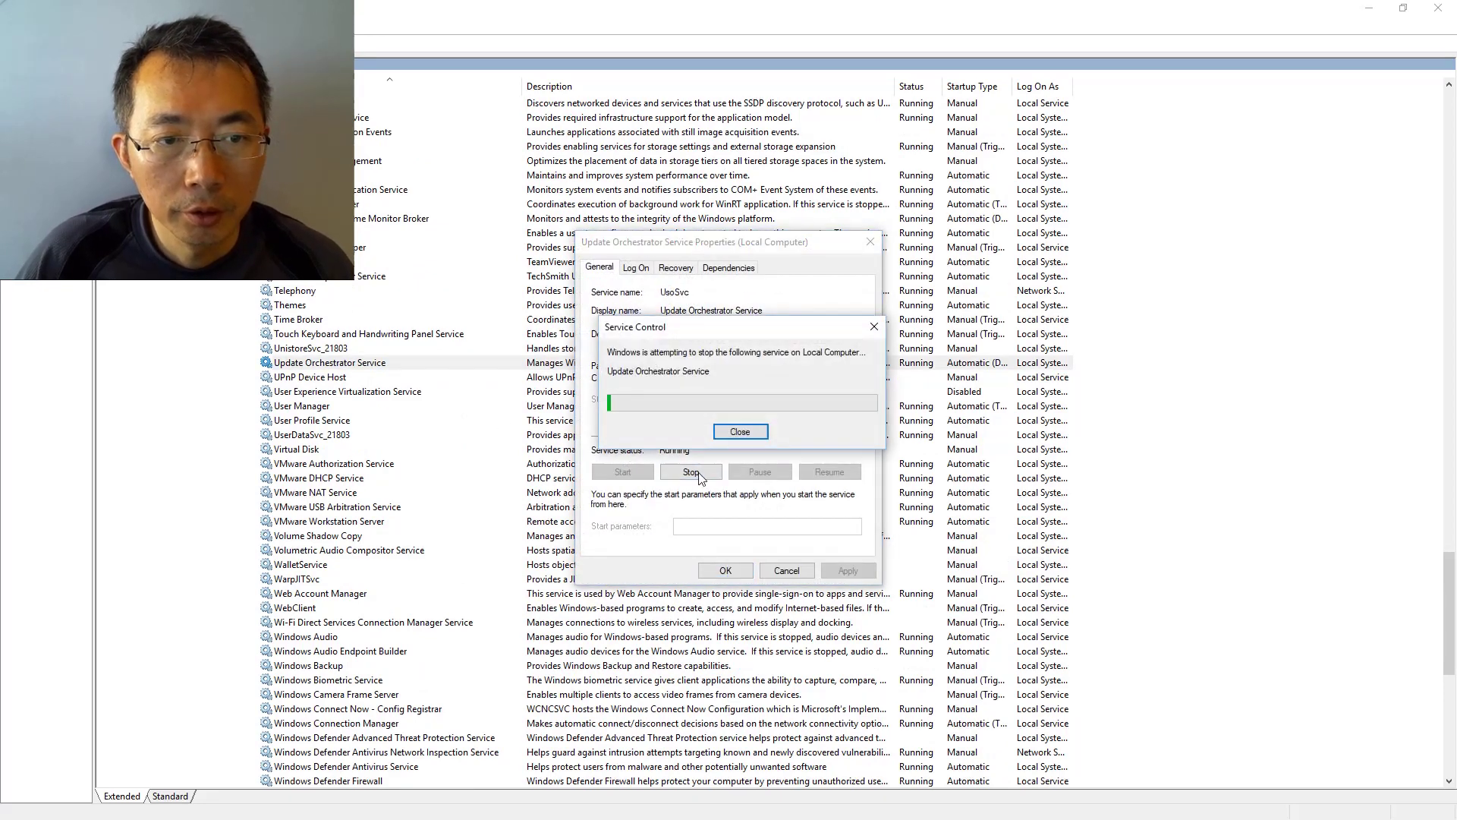
Step: Review the Update Orchestrator Service's Log On and Recovery tabs, then return to General
{"action": "left_click", "coordinate": [637, 269]}
{"action": "left_click", "coordinate": [599, 268]}
{"action": "left_click", "coordinate": [675, 268]}
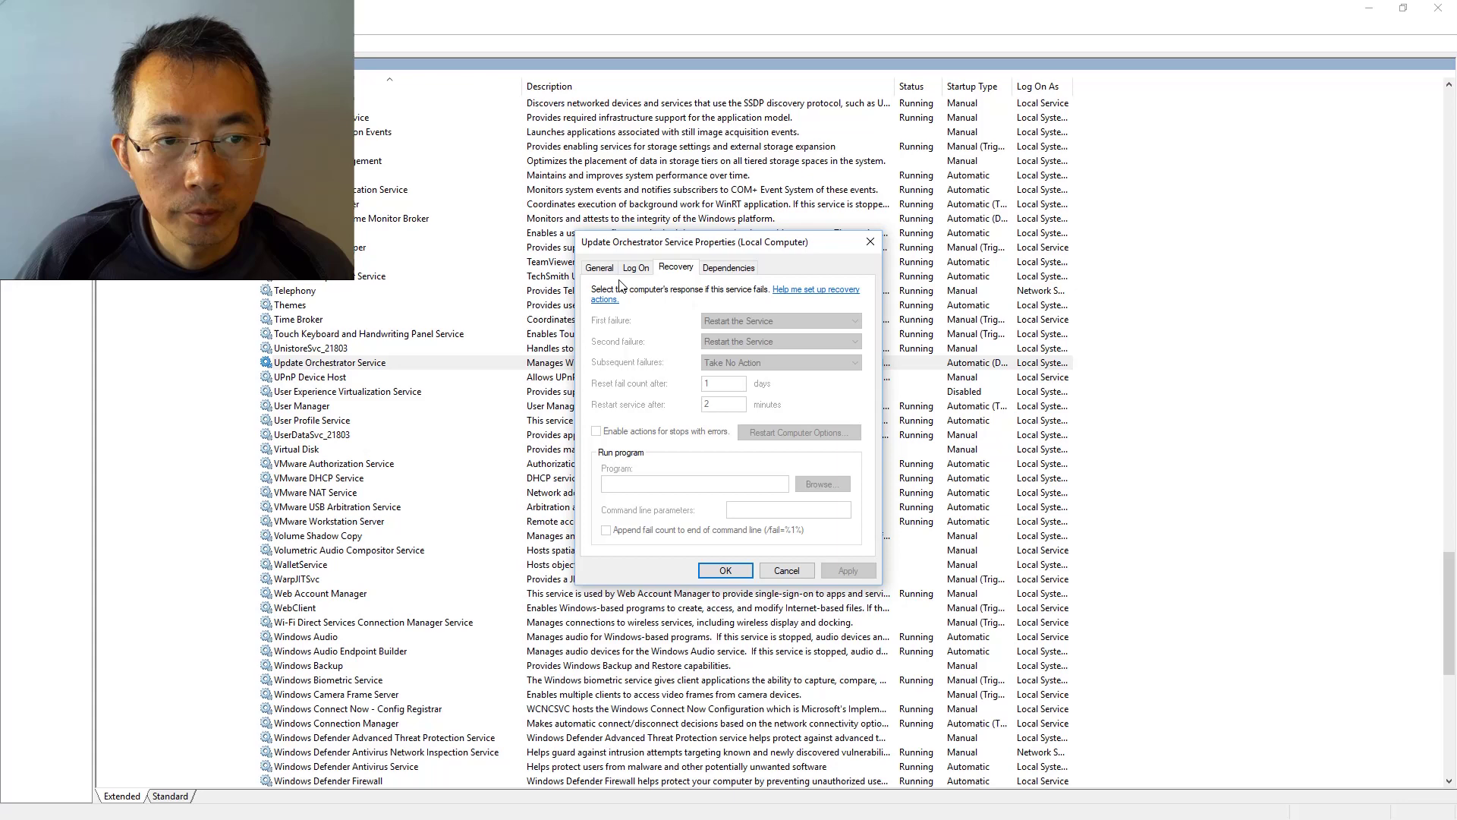
{"action": "left_click", "coordinate": [599, 268]}
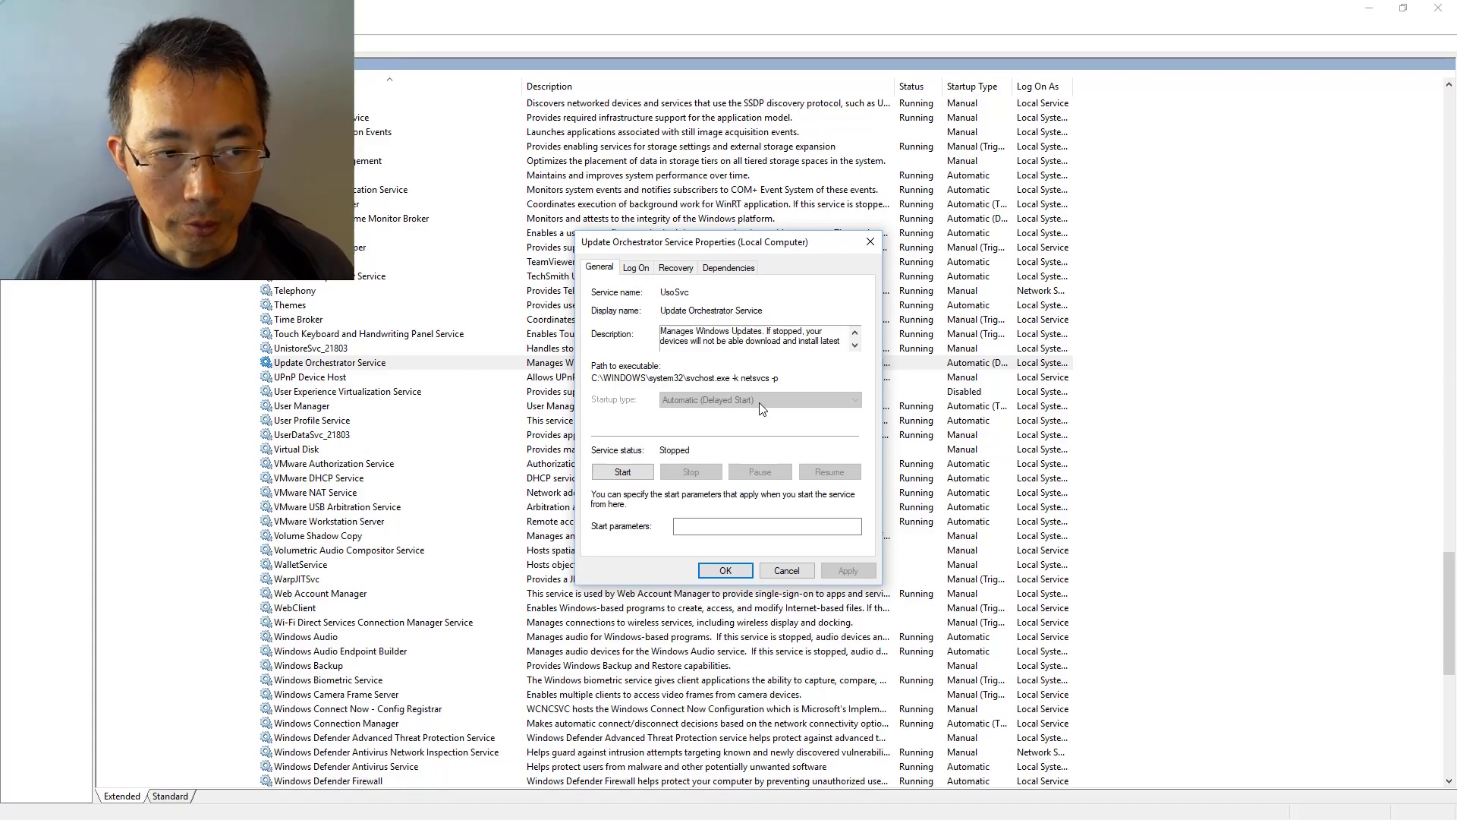
Step: Close the Update Orchestrator properties and set Windows Update's startup type to Disabled
{"action": "left_click", "coordinate": [786, 570]}
{"action": "scroll", "coordinate": [447, 584], "scroll_direction": "down", "scroll_amount": 4}
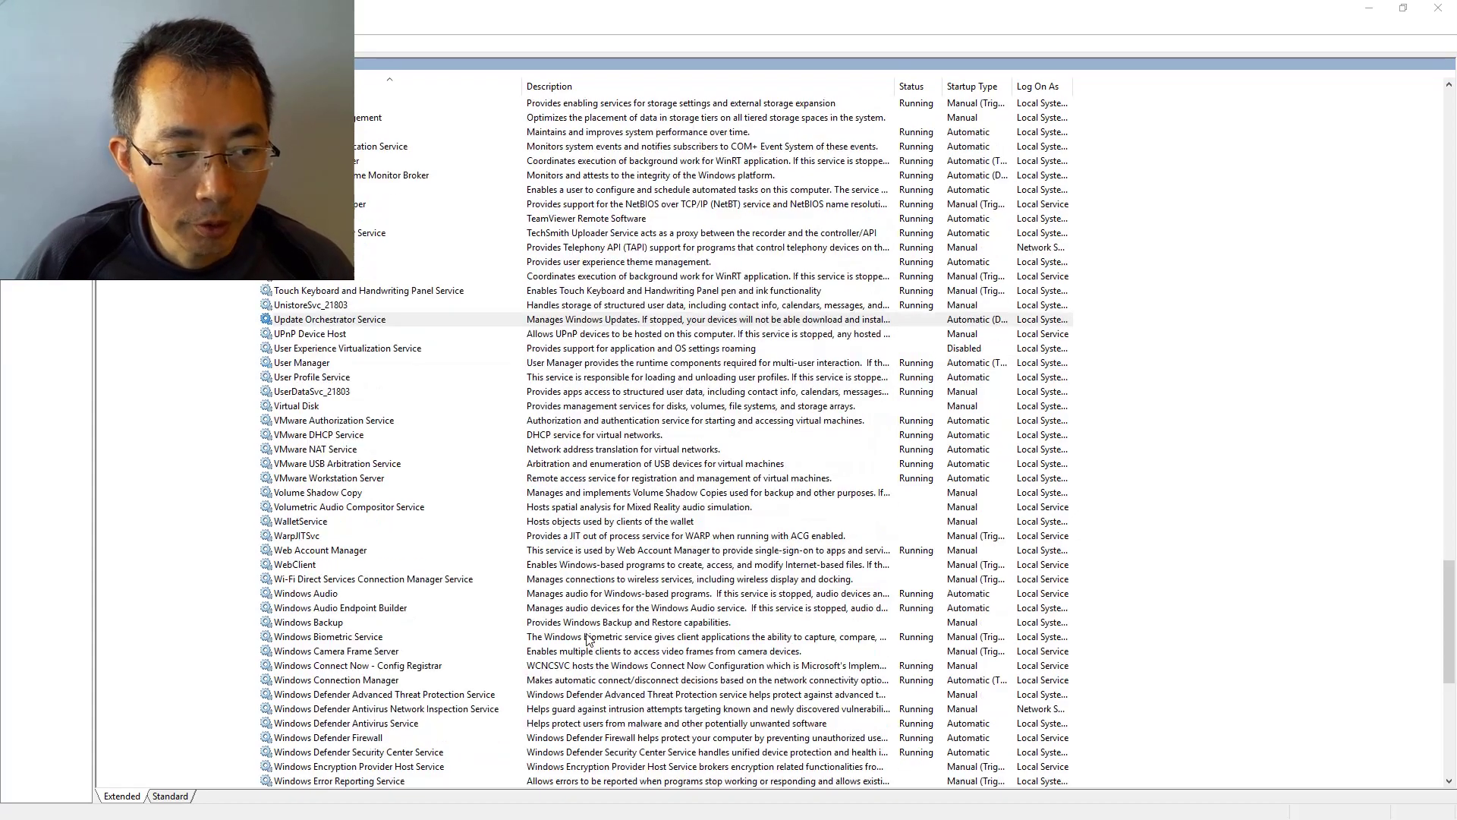
{"action": "scroll", "coordinate": [448, 584], "scroll_direction": "down", "scroll_amount": 6}
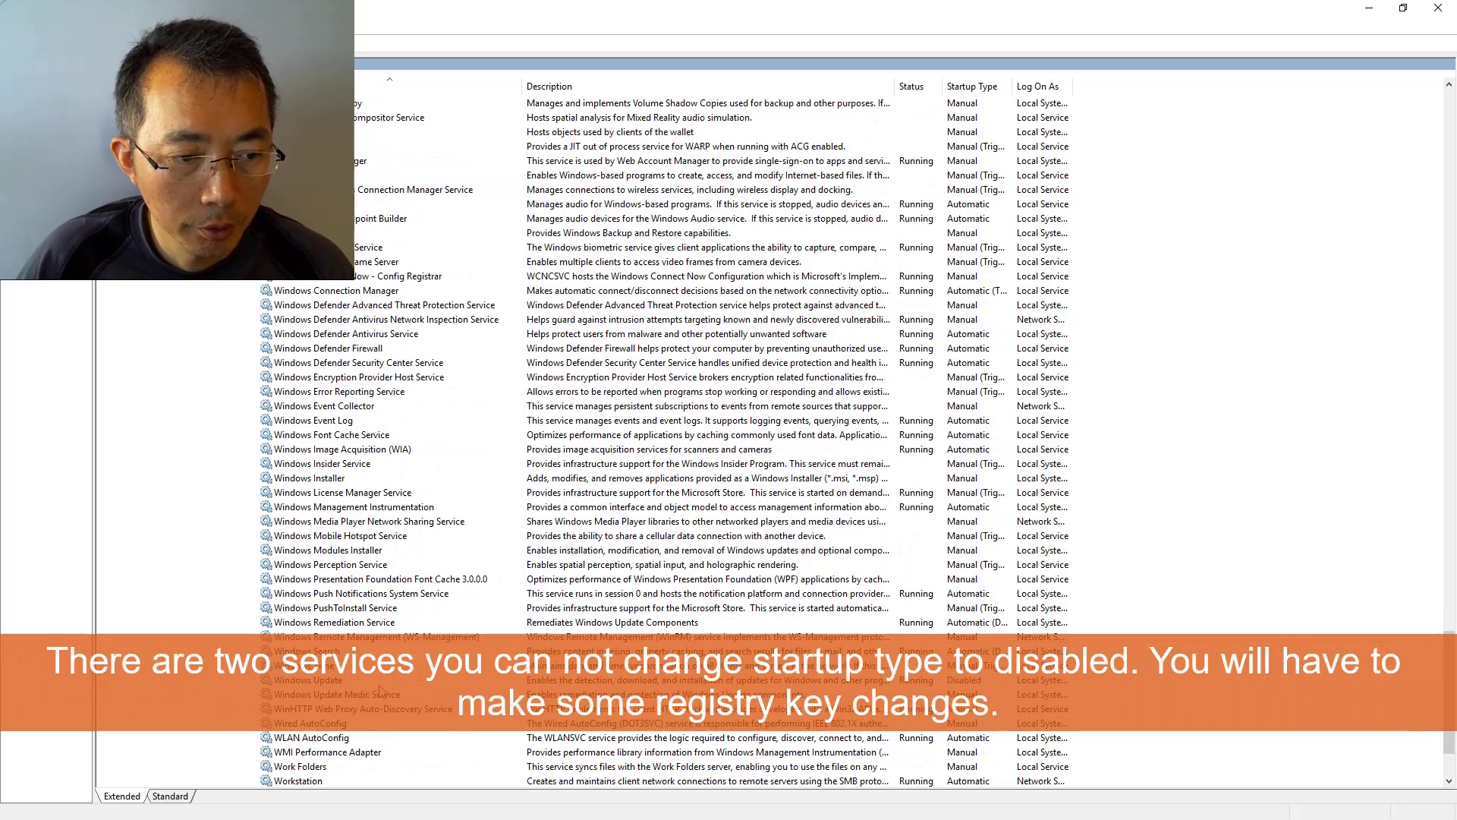
{"action": "double_click", "coordinate": [357, 681]}
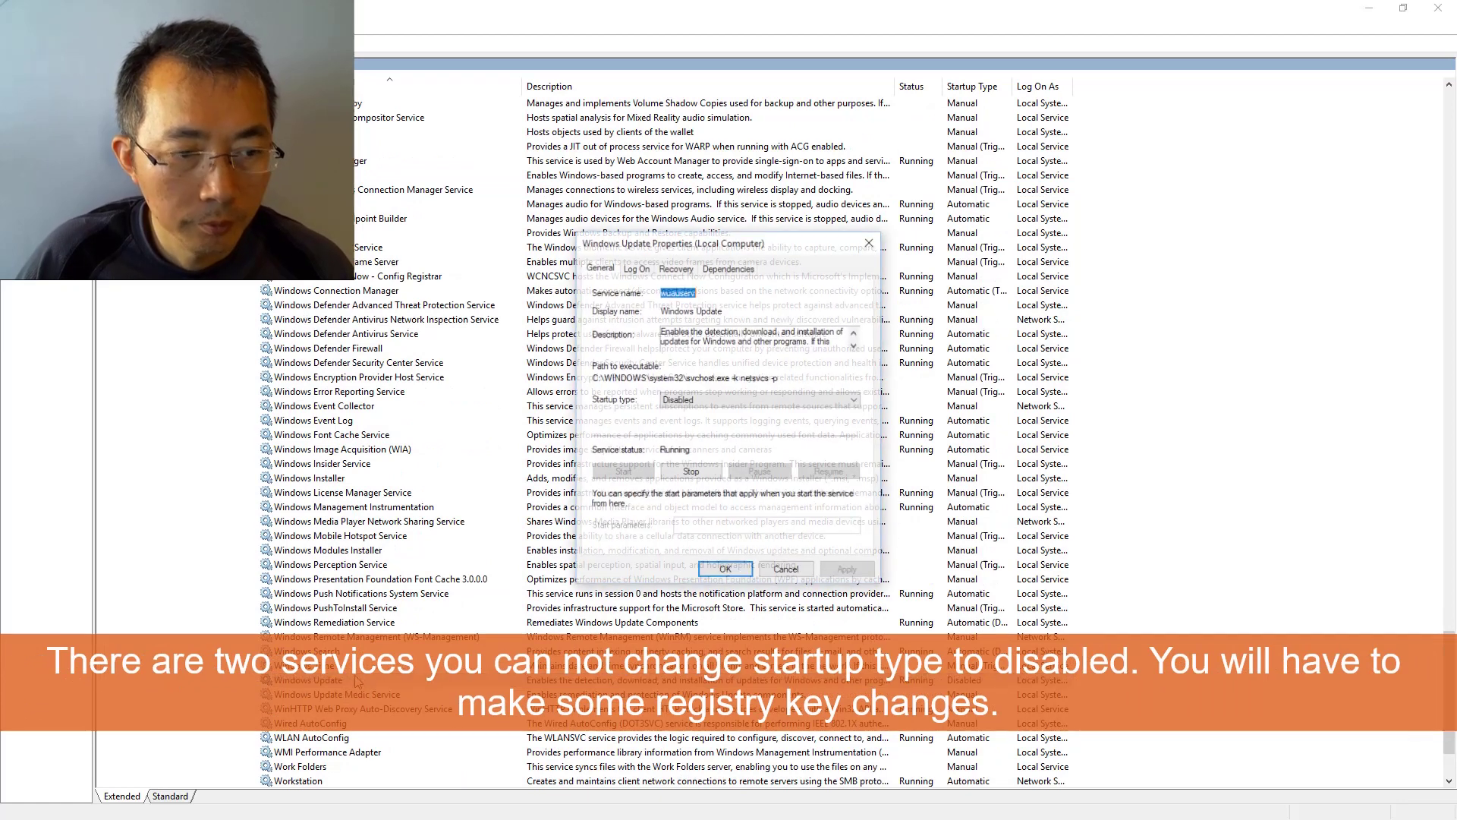
{"action": "left_click", "coordinate": [740, 400]}
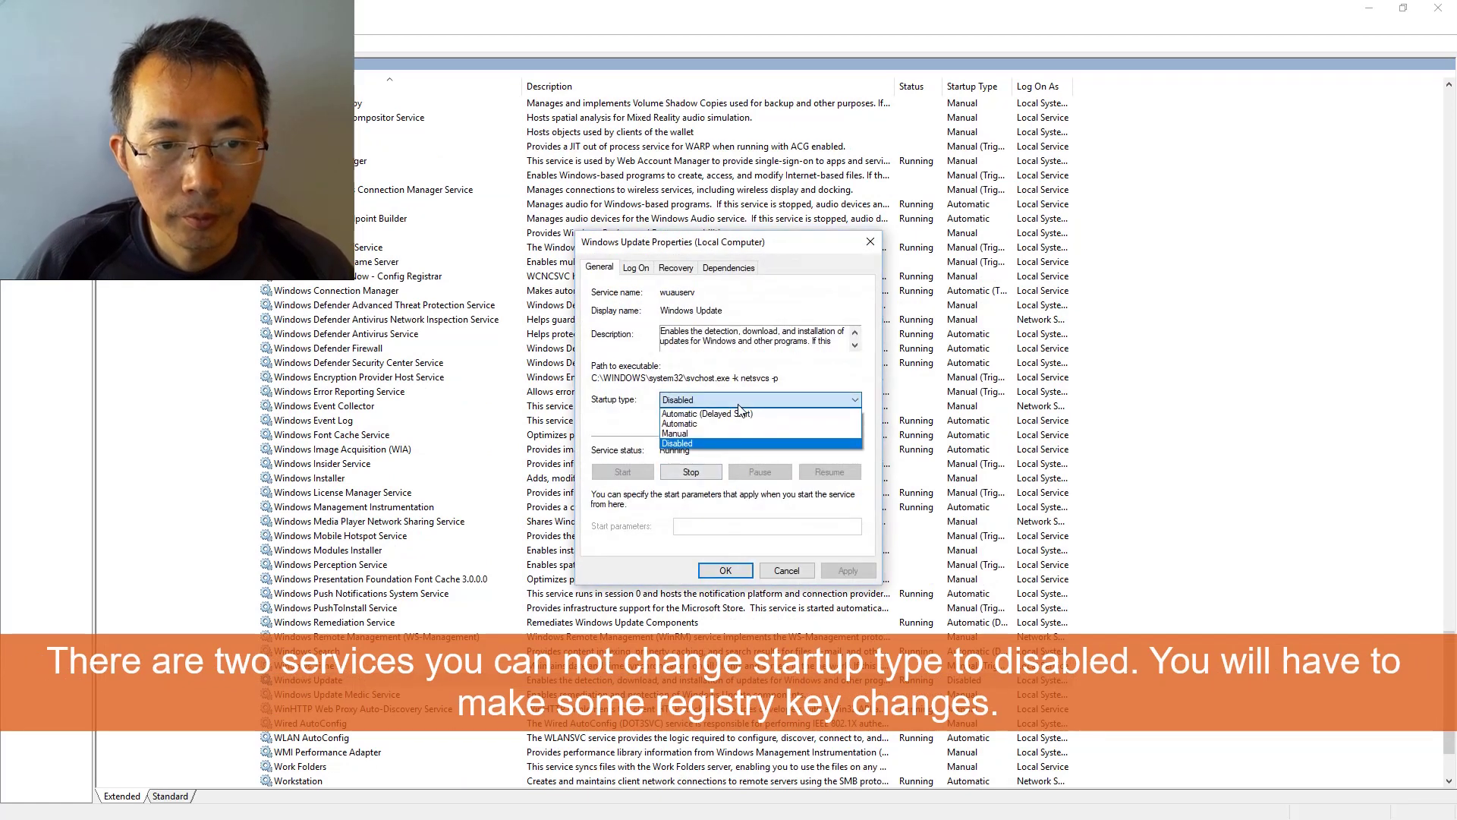
{"action": "left_click", "coordinate": [725, 444]}
Step: Stop Windows Update, keep it Disabled, and bring up its failure recovery settings
{"action": "left_click", "coordinate": [707, 472]}
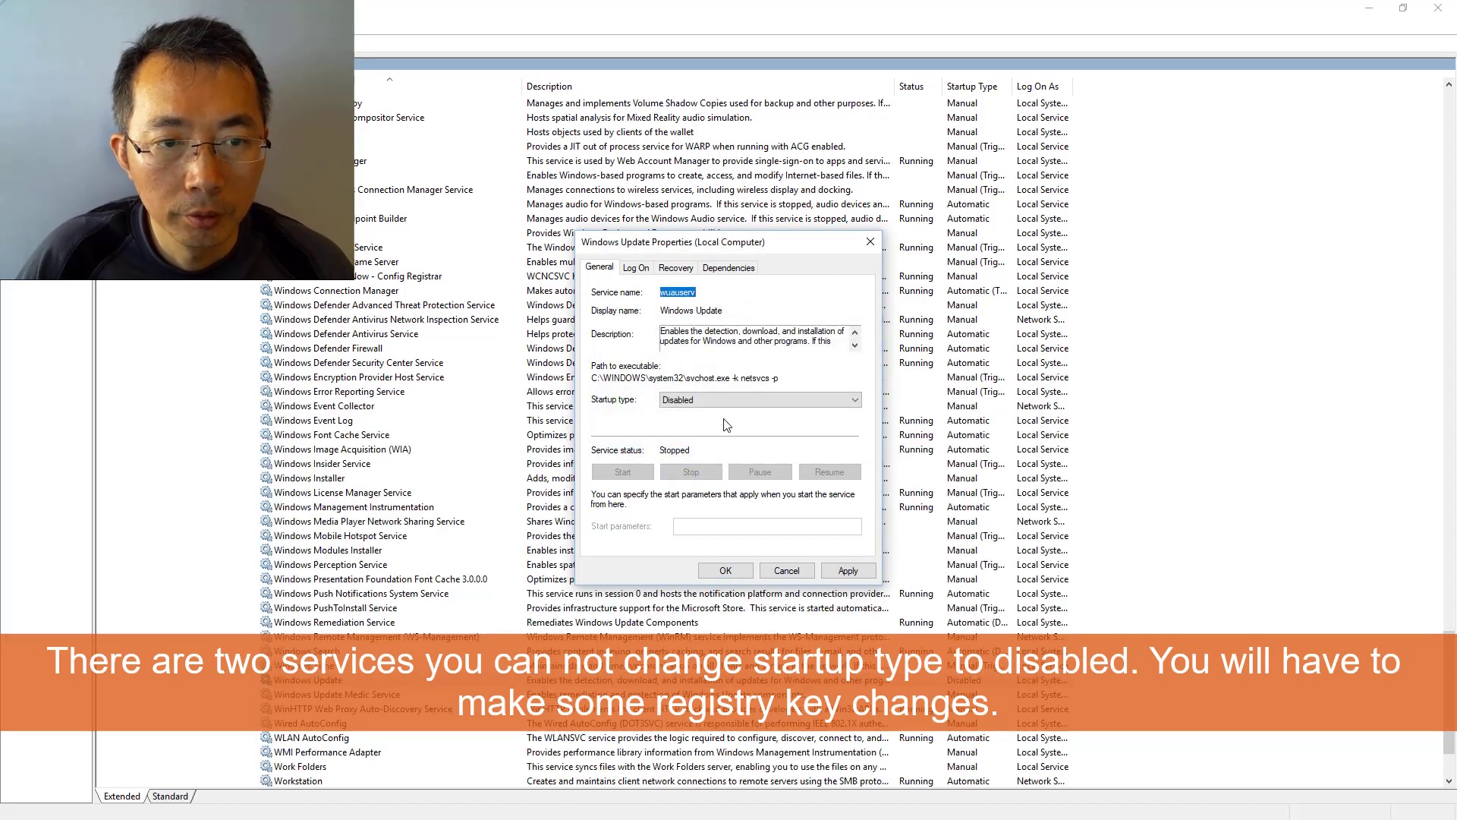
{"action": "left_click", "coordinate": [724, 399]}
{"action": "left_click", "coordinate": [722, 444]}
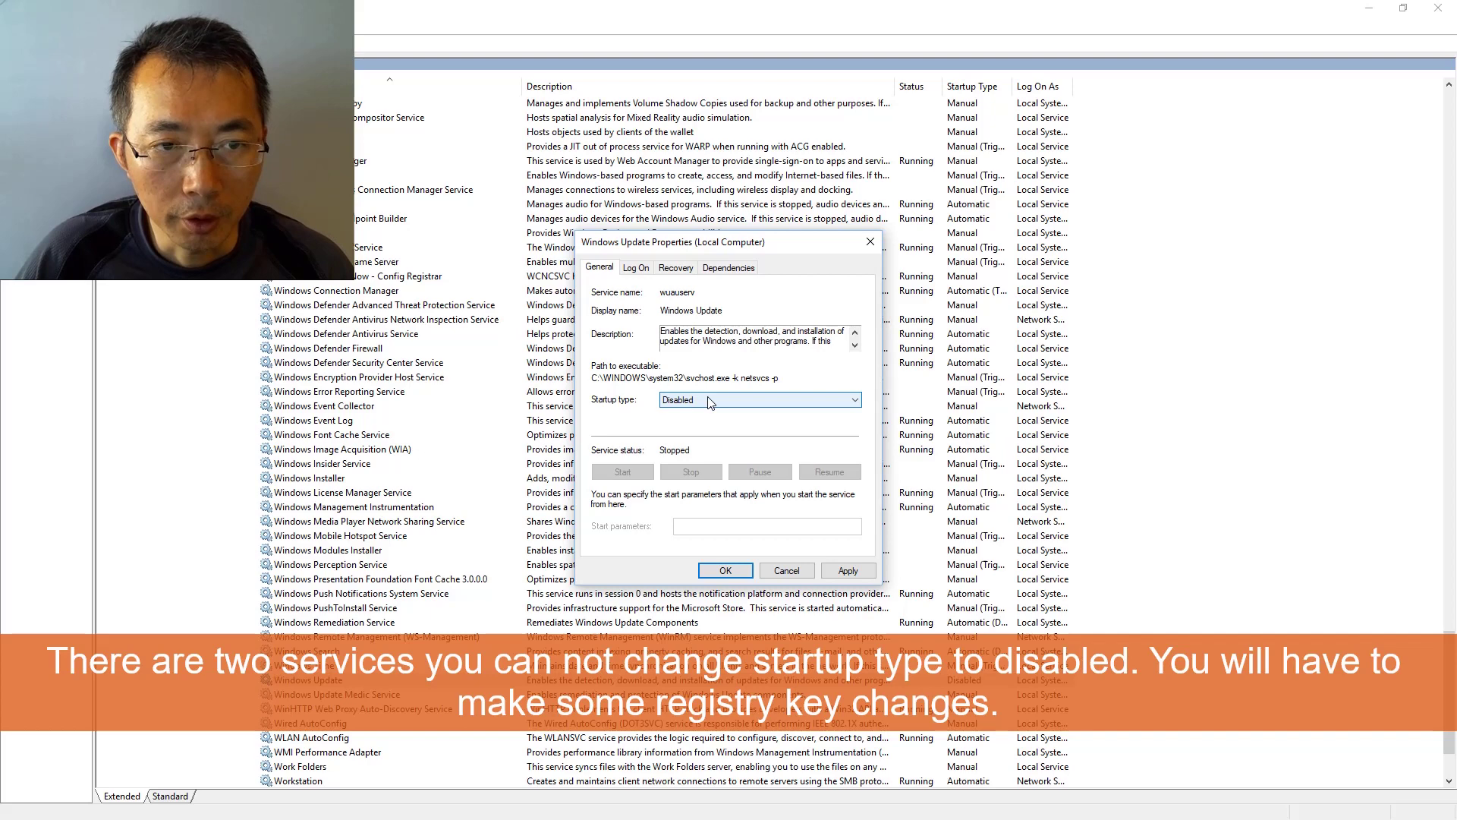
{"action": "left_click", "coordinate": [676, 268]}
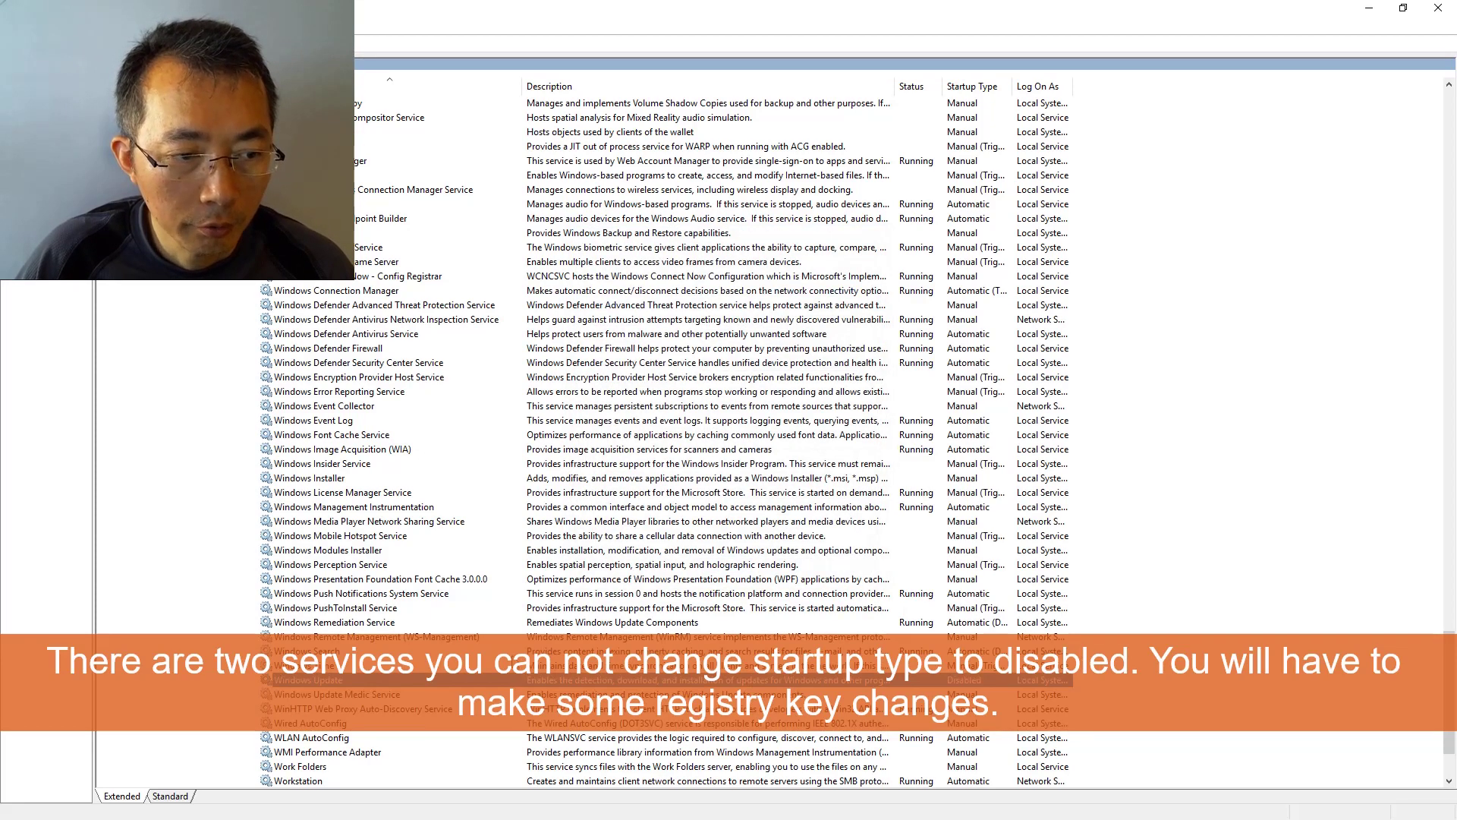
Step: Set Windows Update Medic Service to Disabled and apply, dismissing the Access is denied error
{"action": "scroll", "coordinate": [667, 440], "scroll_direction": "down", "scroll_amount": 2}
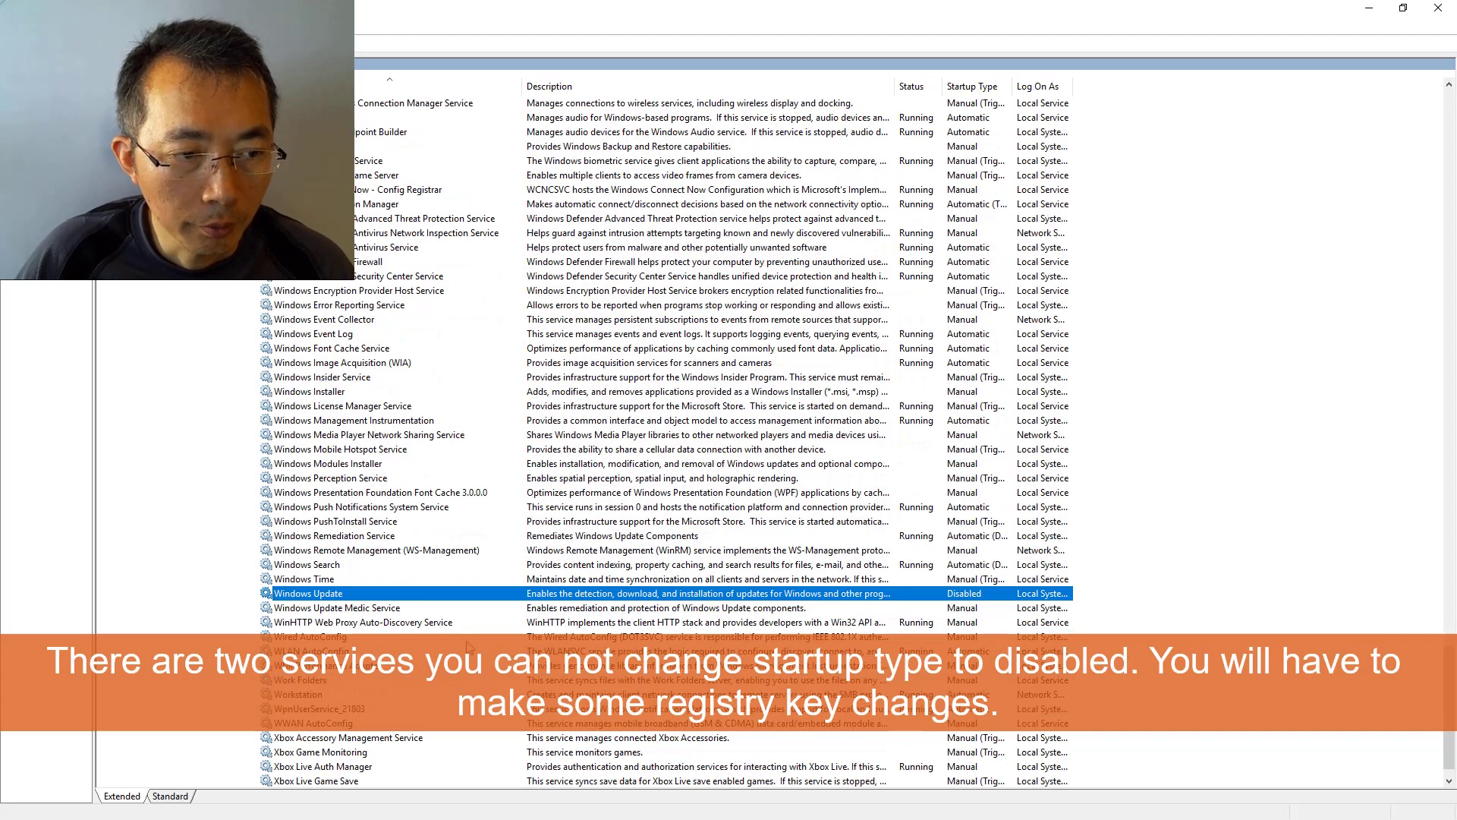
{"action": "left_click", "coordinate": [413, 608]}
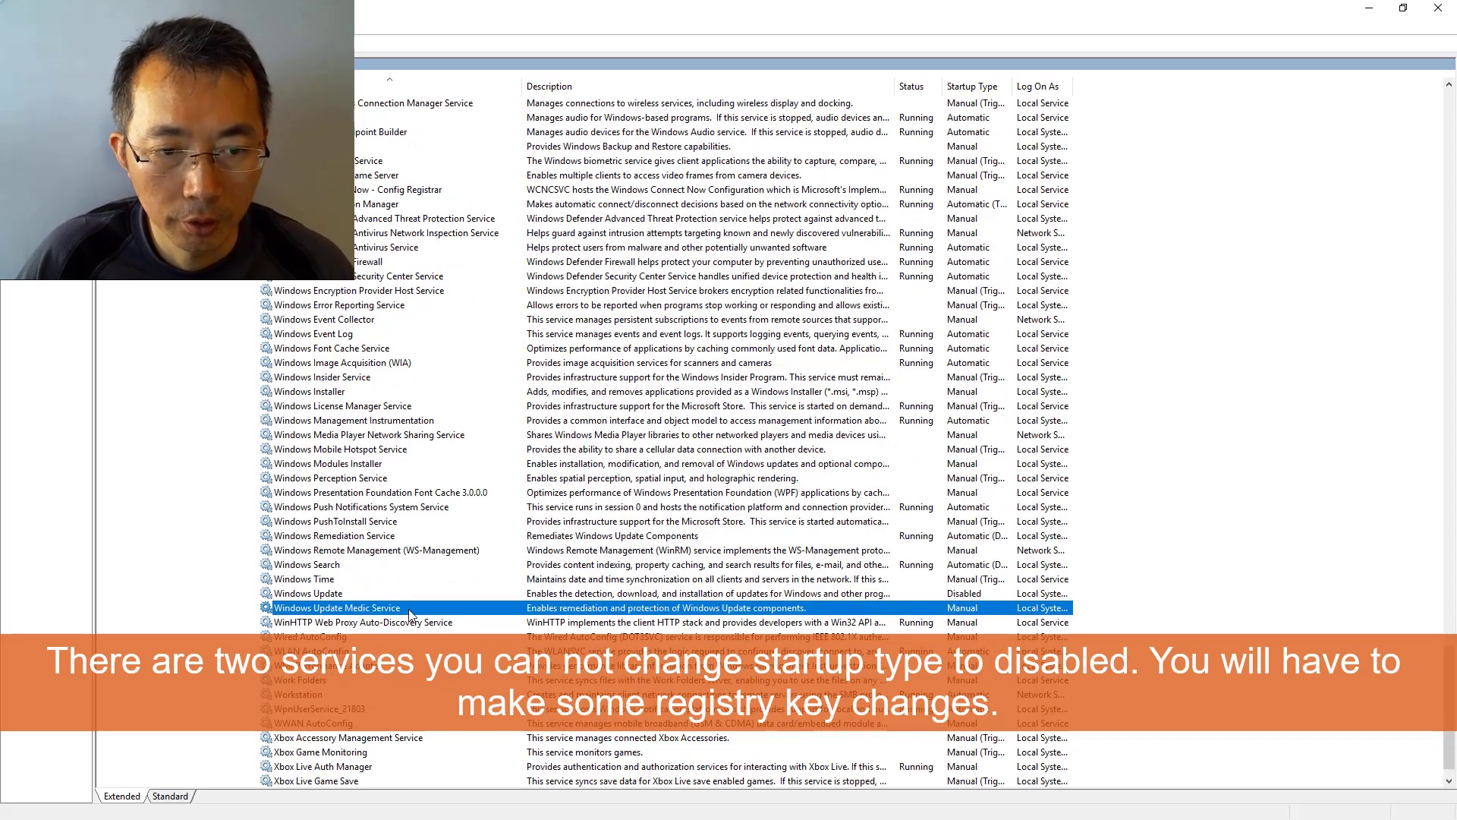
{"action": "double_click", "coordinate": [410, 611]}
{"action": "left_click", "coordinate": [747, 404]}
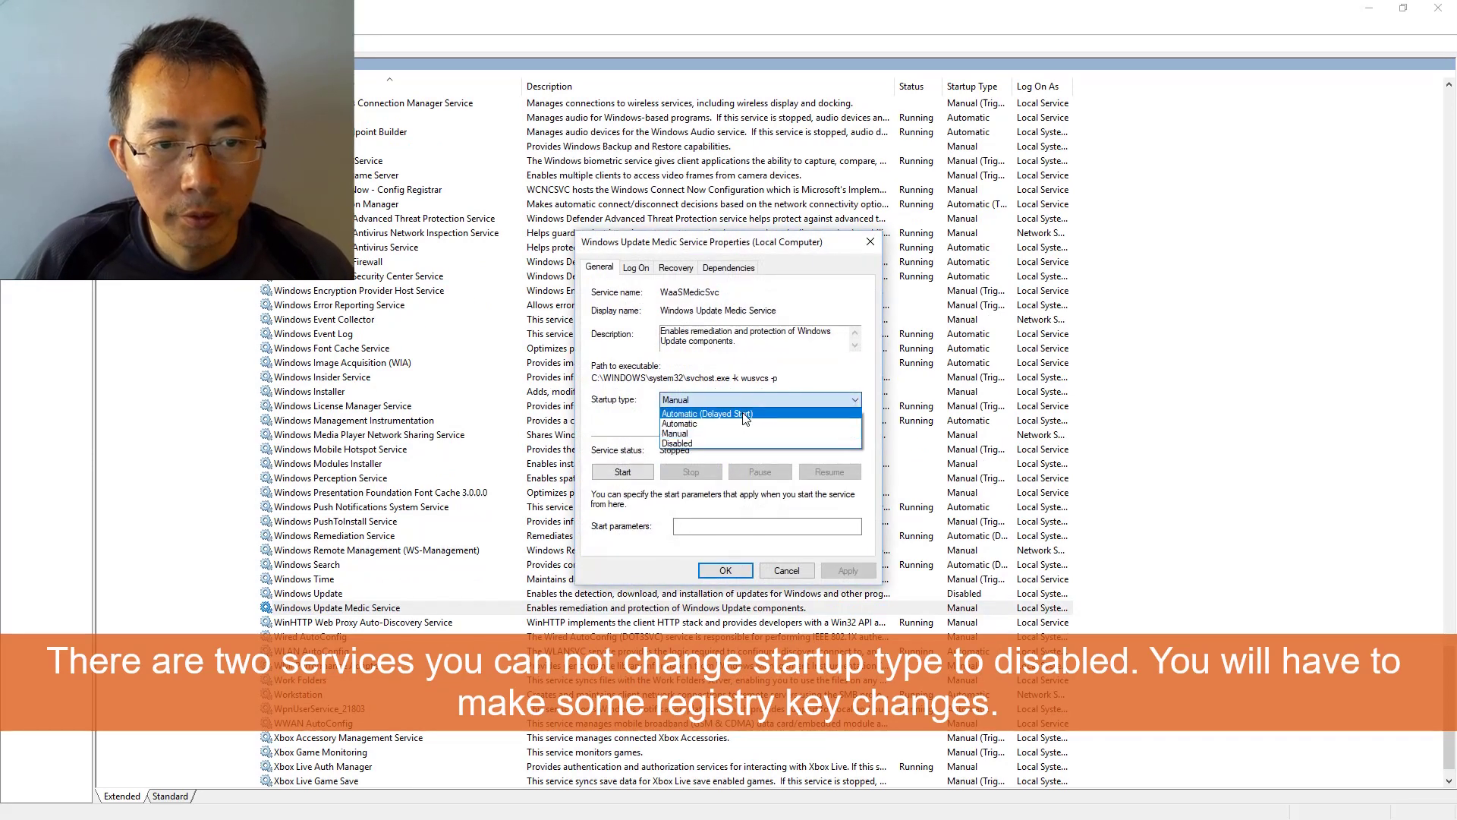
{"action": "left_click", "coordinate": [744, 444]}
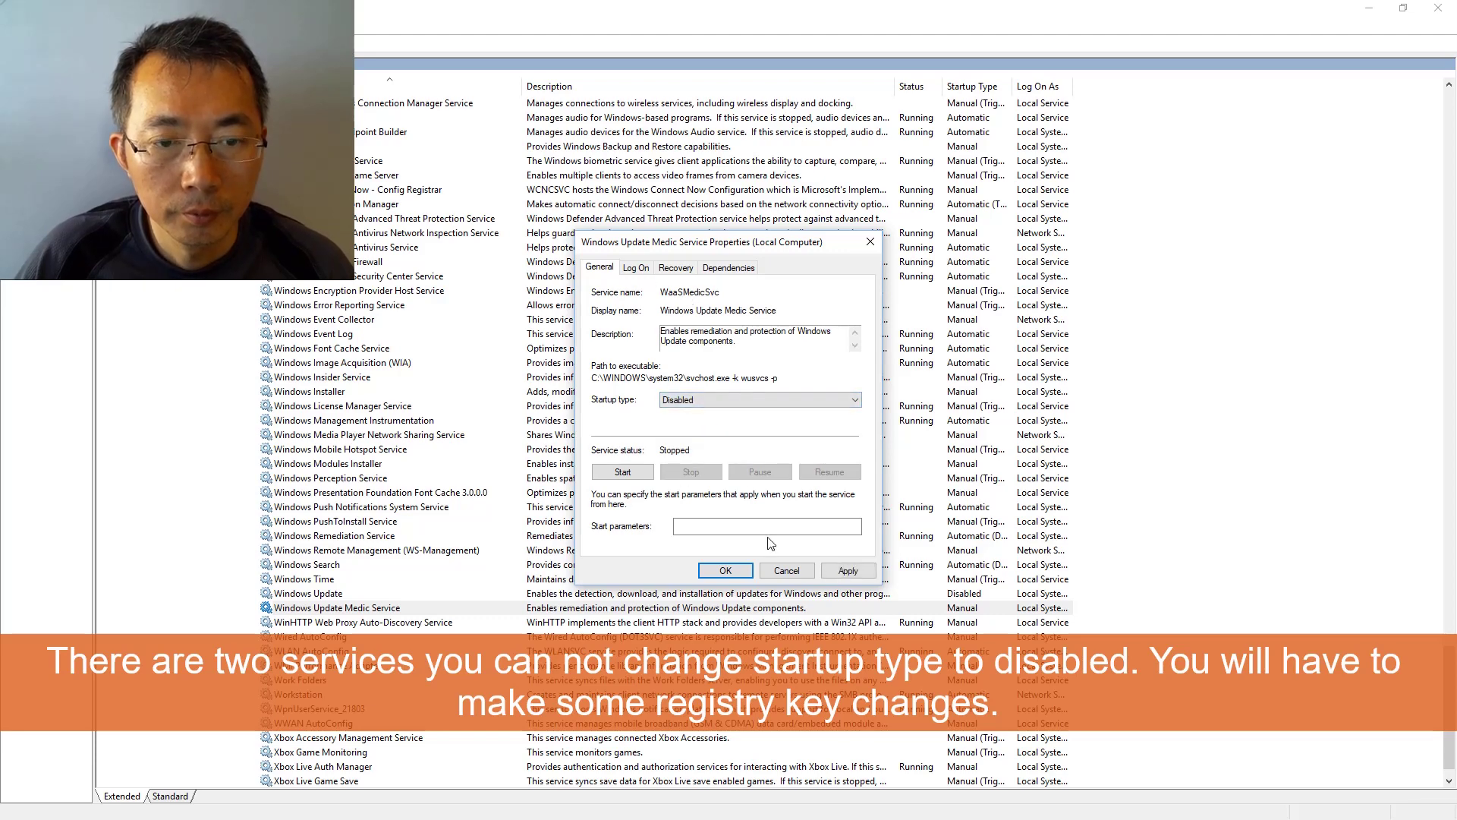
{"action": "left_click", "coordinate": [843, 580]}
{"action": "left_click", "coordinate": [765, 472]}
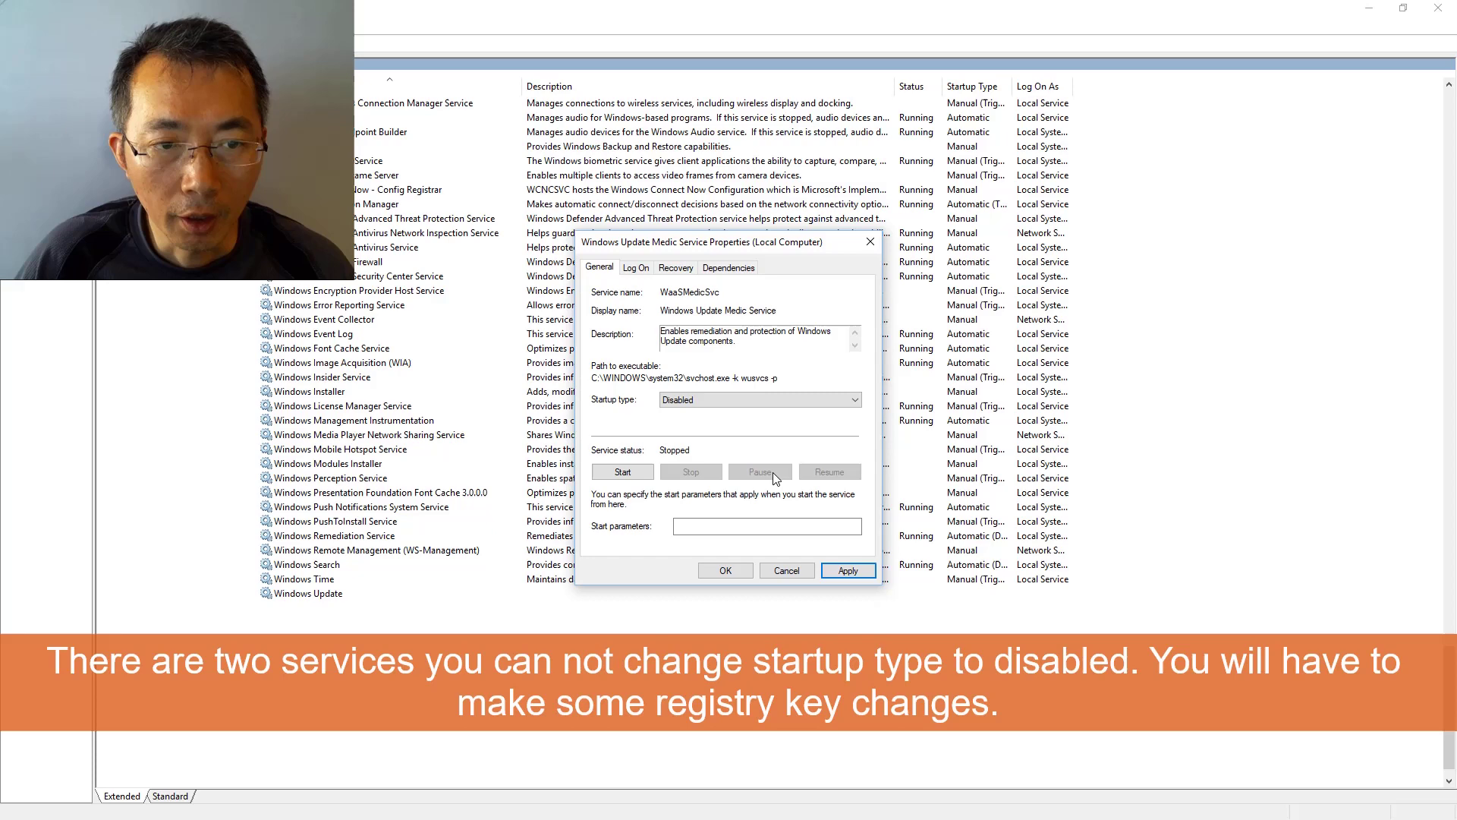
Step: Retry applying Disabled, dismiss the repeated Access is denied error, and close the properties
{"action": "left_click", "coordinate": [761, 402]}
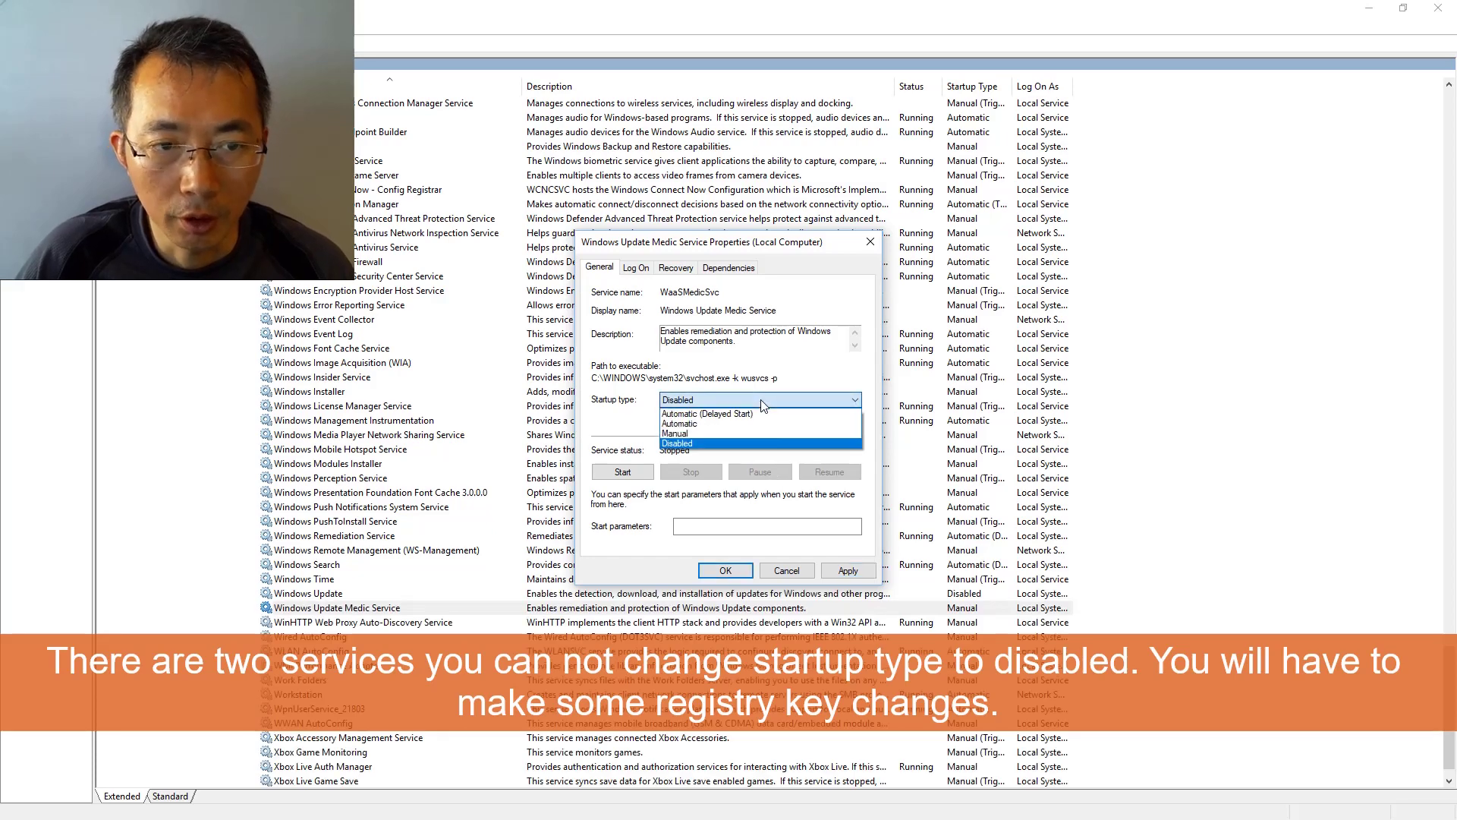
{"action": "left_click", "coordinate": [876, 562]}
{"action": "left_click", "coordinate": [872, 571]}
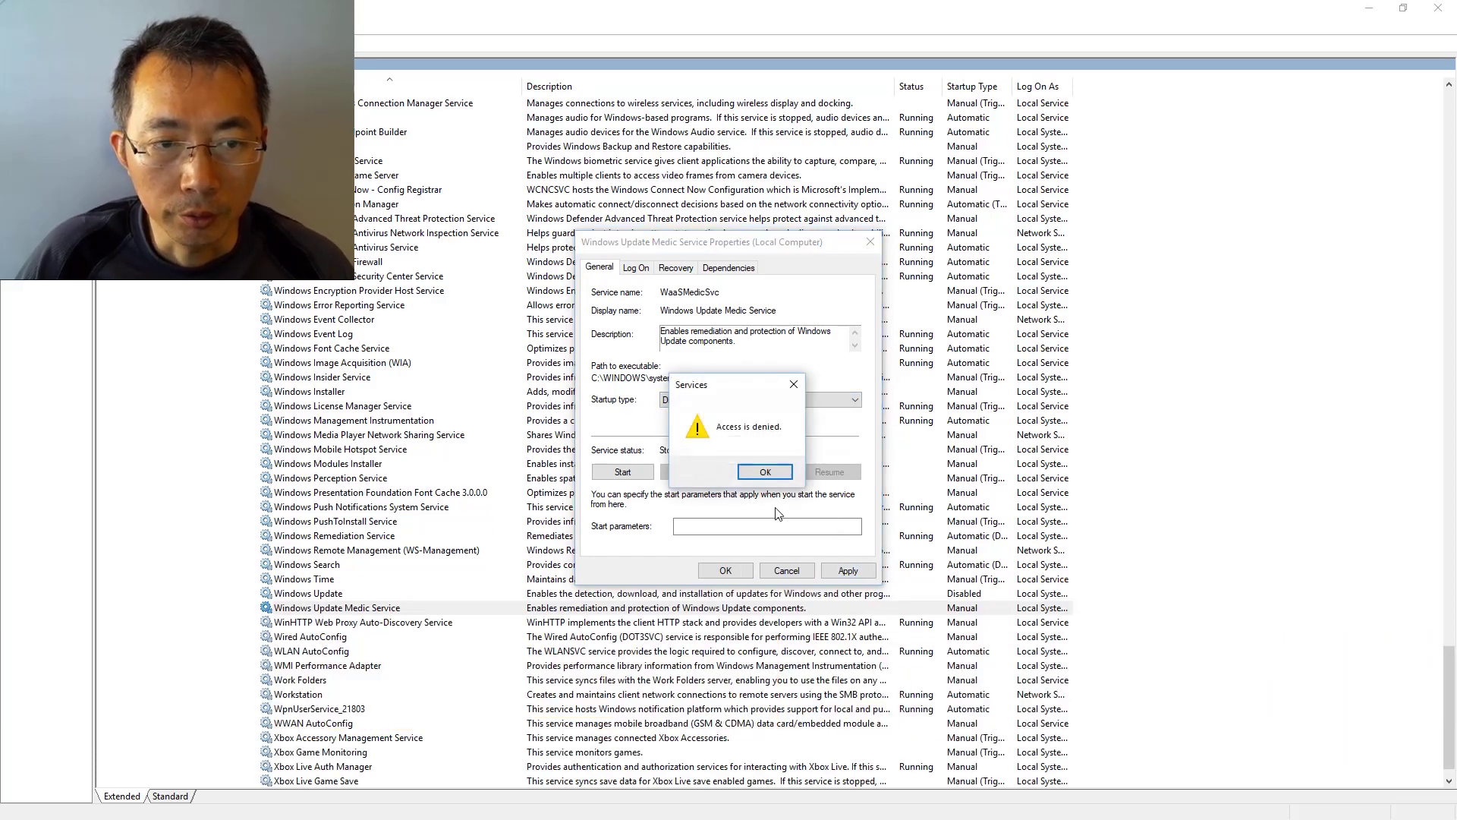
{"action": "left_click", "coordinate": [765, 472]}
{"action": "left_click", "coordinate": [747, 571]}
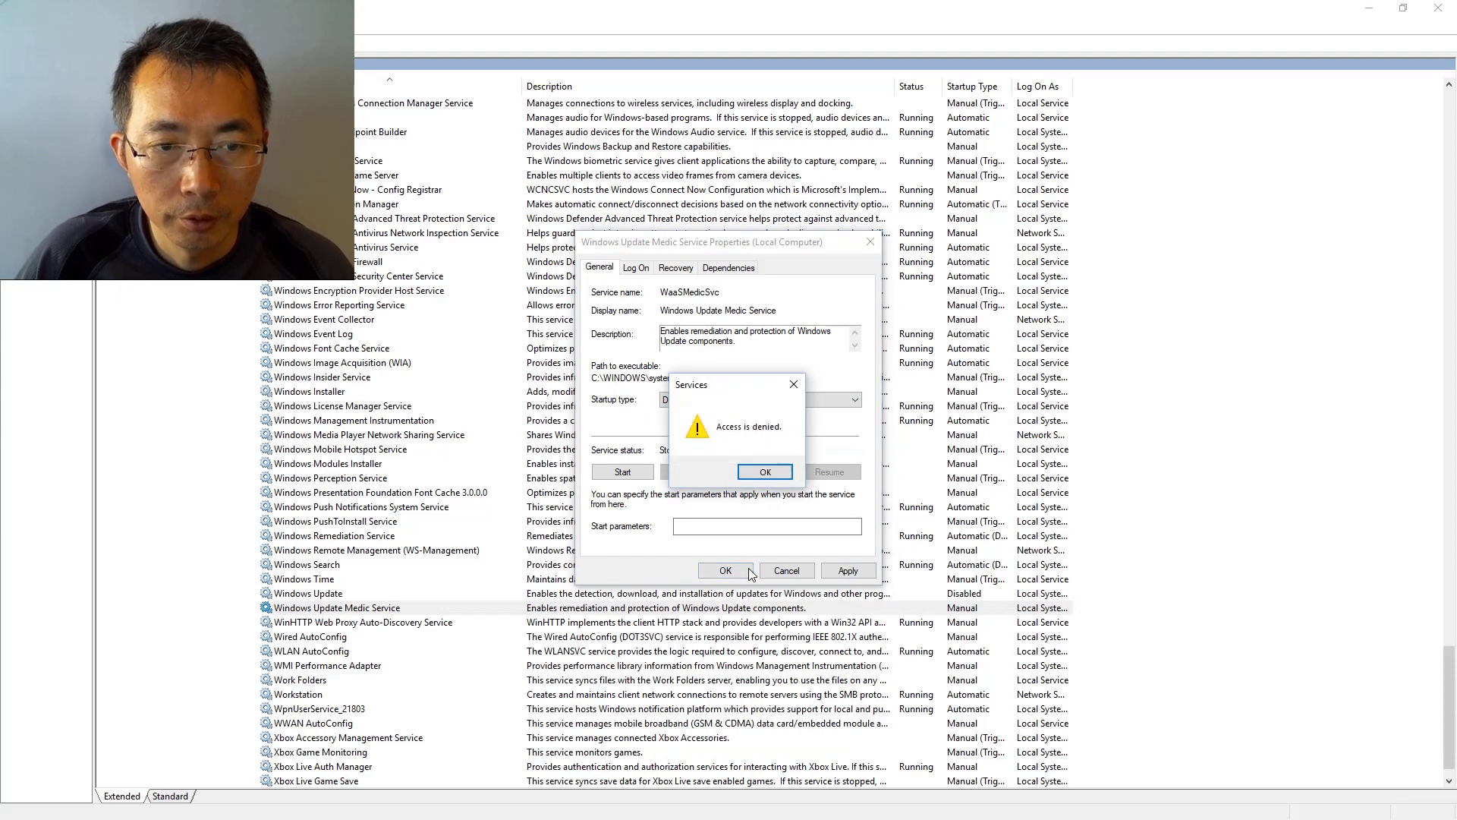
Step: Dismiss the remaining error and expand HKEY_LOCAL_MACHINE down to the SYSTEM key
{"action": "left_click", "coordinate": [765, 472]}
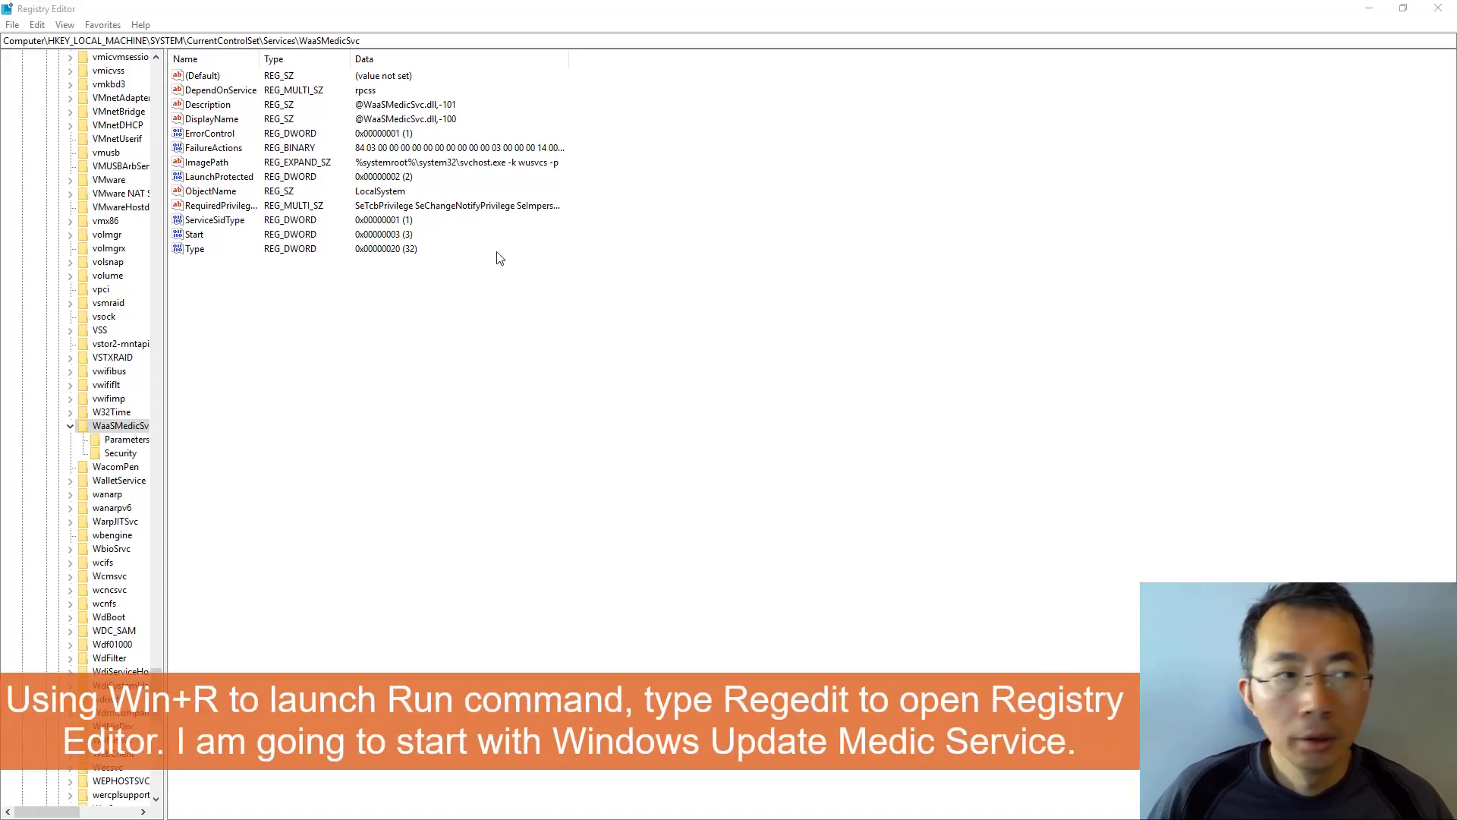
{"action": "scroll", "coordinate": [149, 540], "scroll_direction": "up", "scroll_amount": 20}
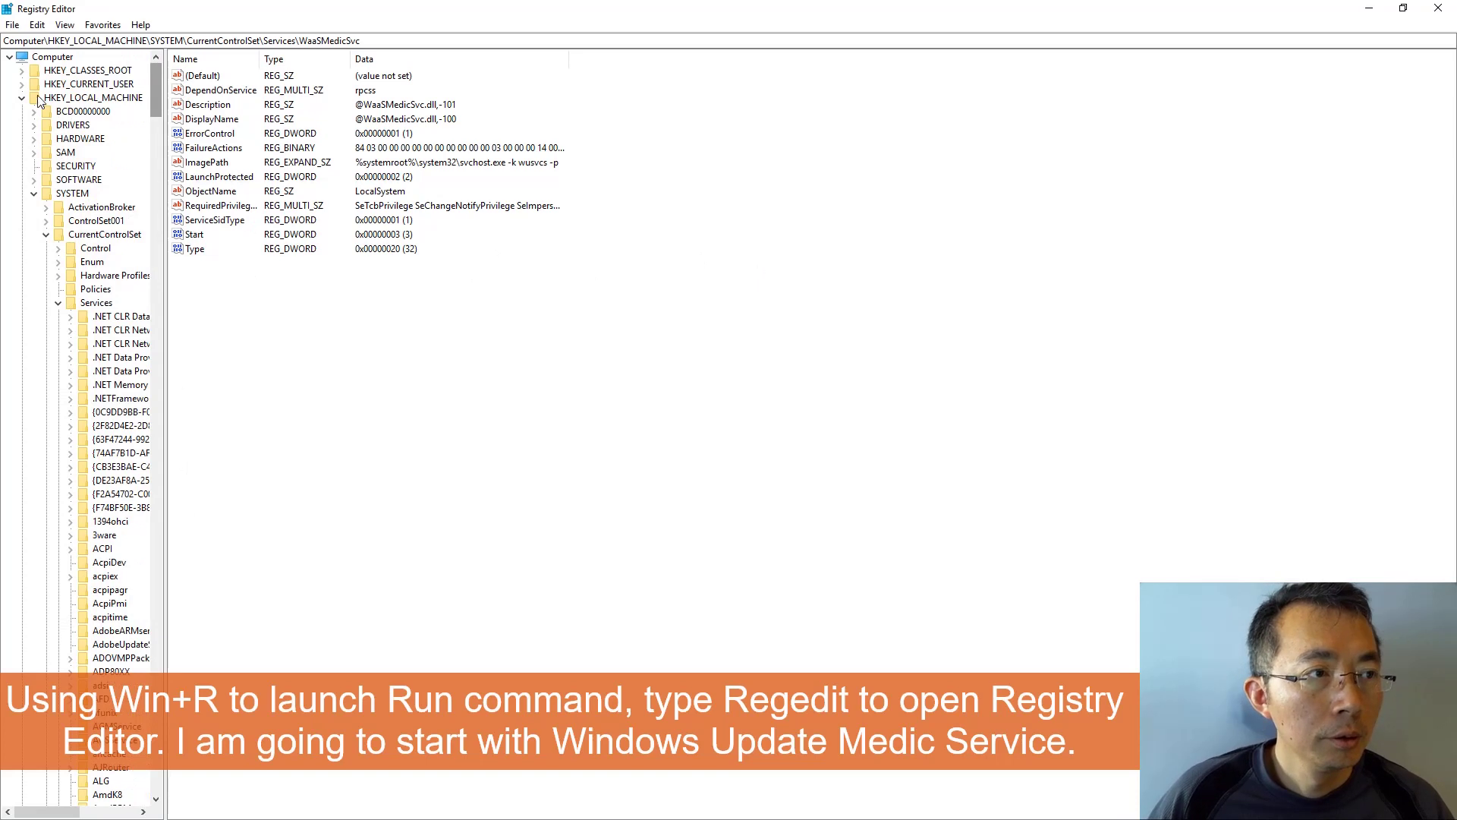
{"action": "left_click", "coordinate": [21, 97]}
{"action": "left_click", "coordinate": [21, 98]}
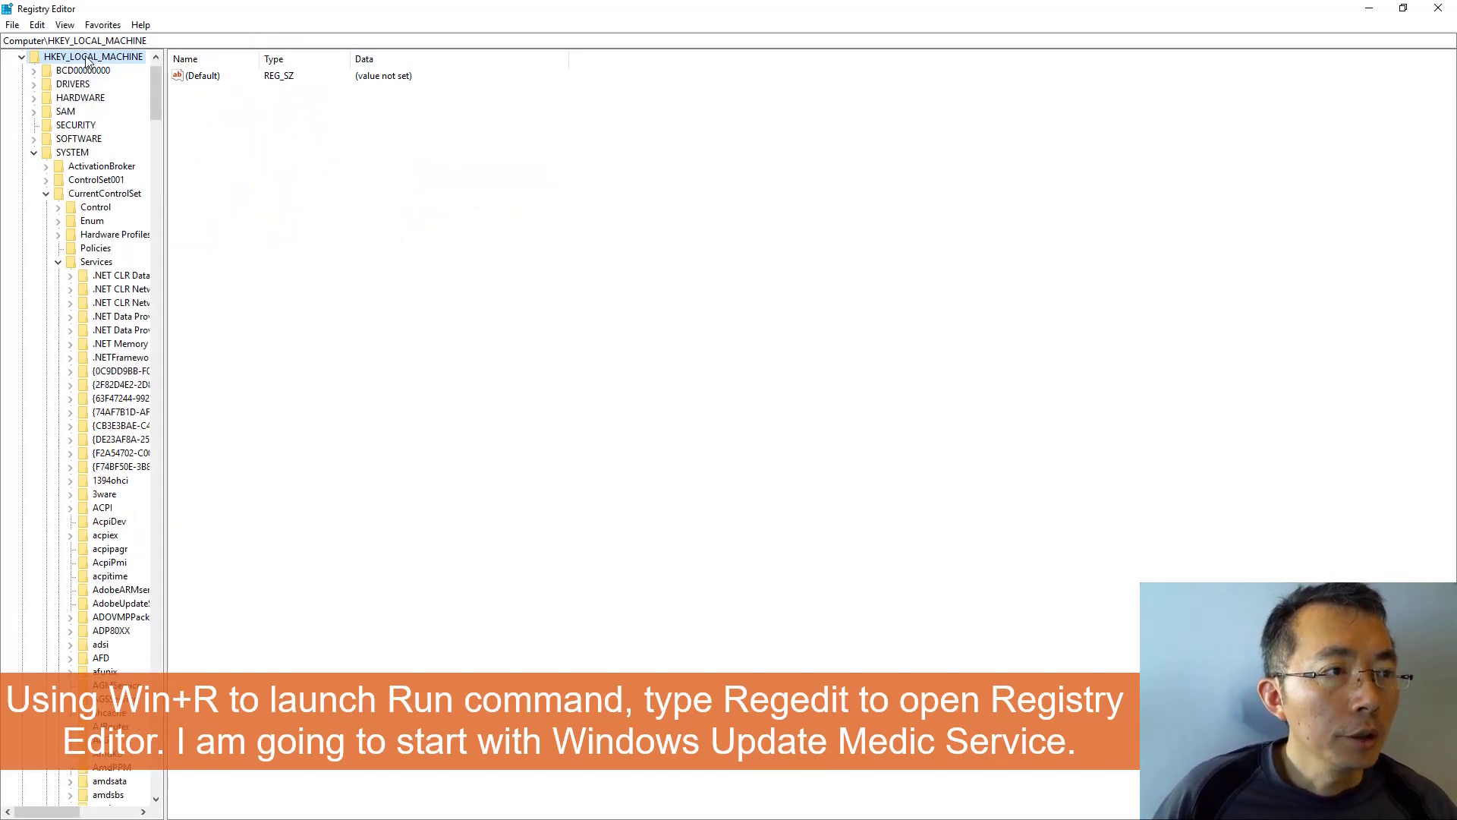
{"action": "left_click", "coordinate": [73, 152]}
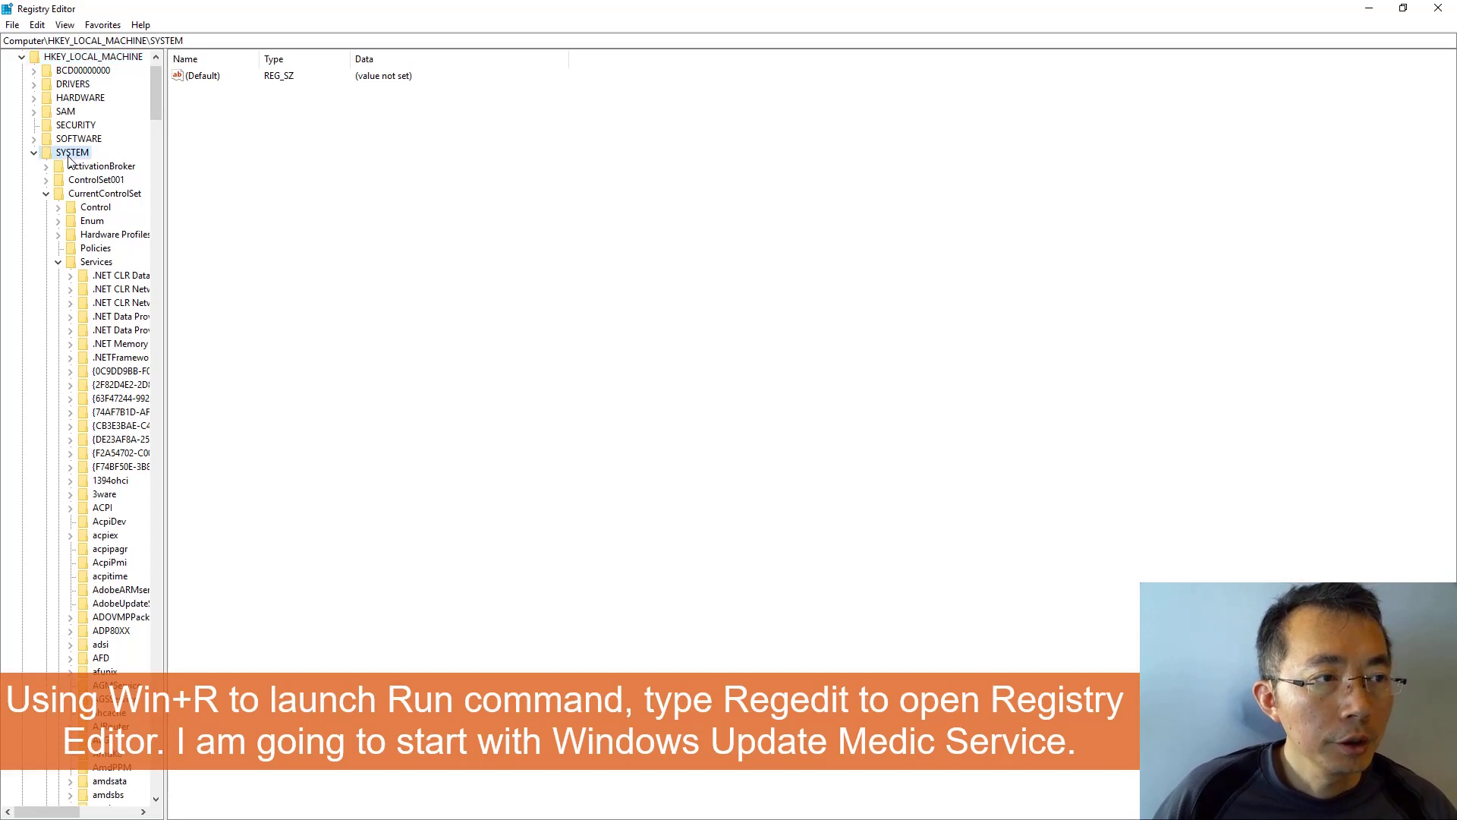
Step: Expand CurrentControlSet > Services and scroll down to the WaaSMedicSvc key
{"action": "left_click", "coordinate": [105, 194]}
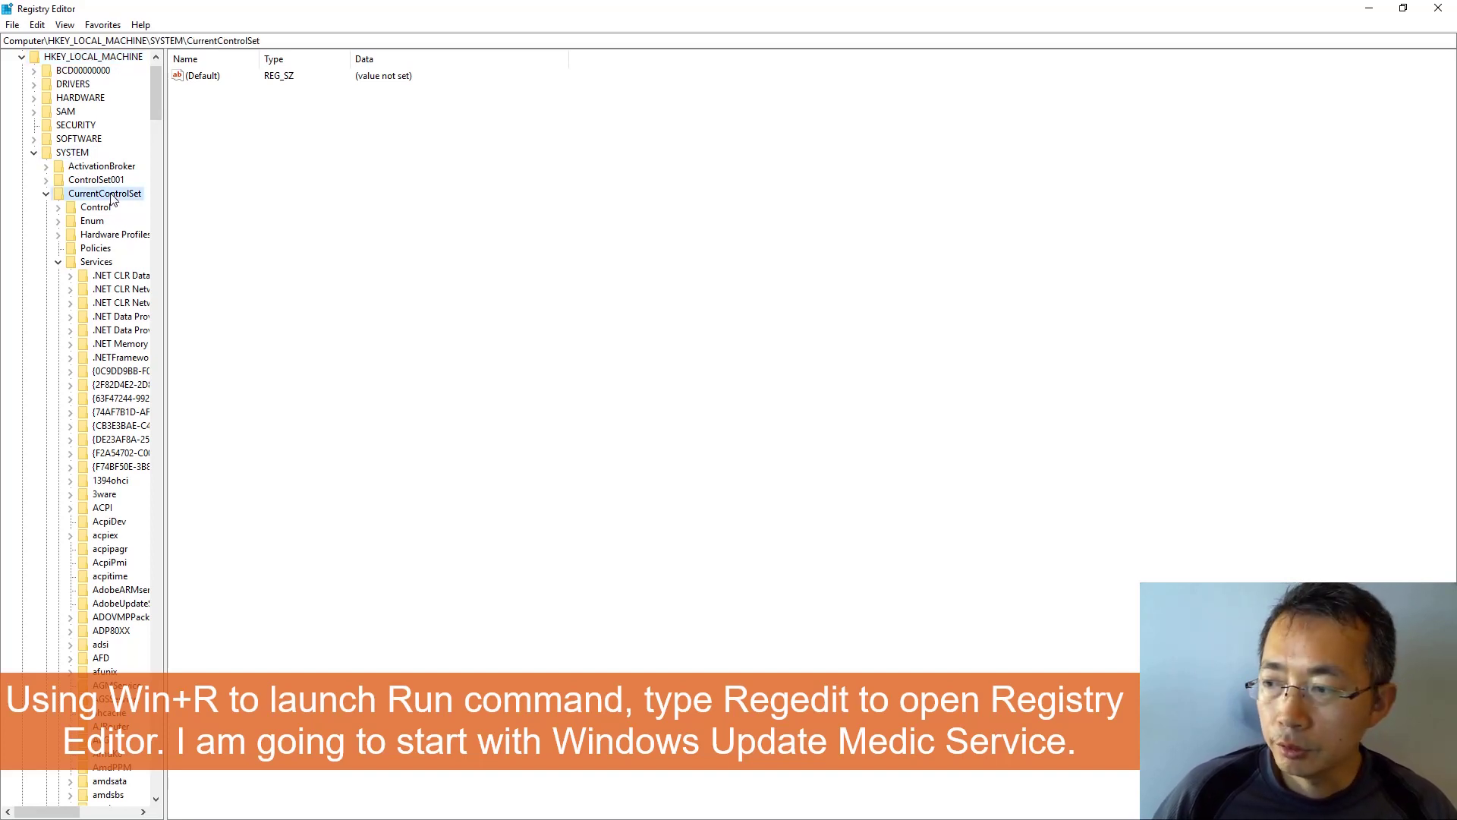
{"action": "left_click", "coordinate": [109, 263]}
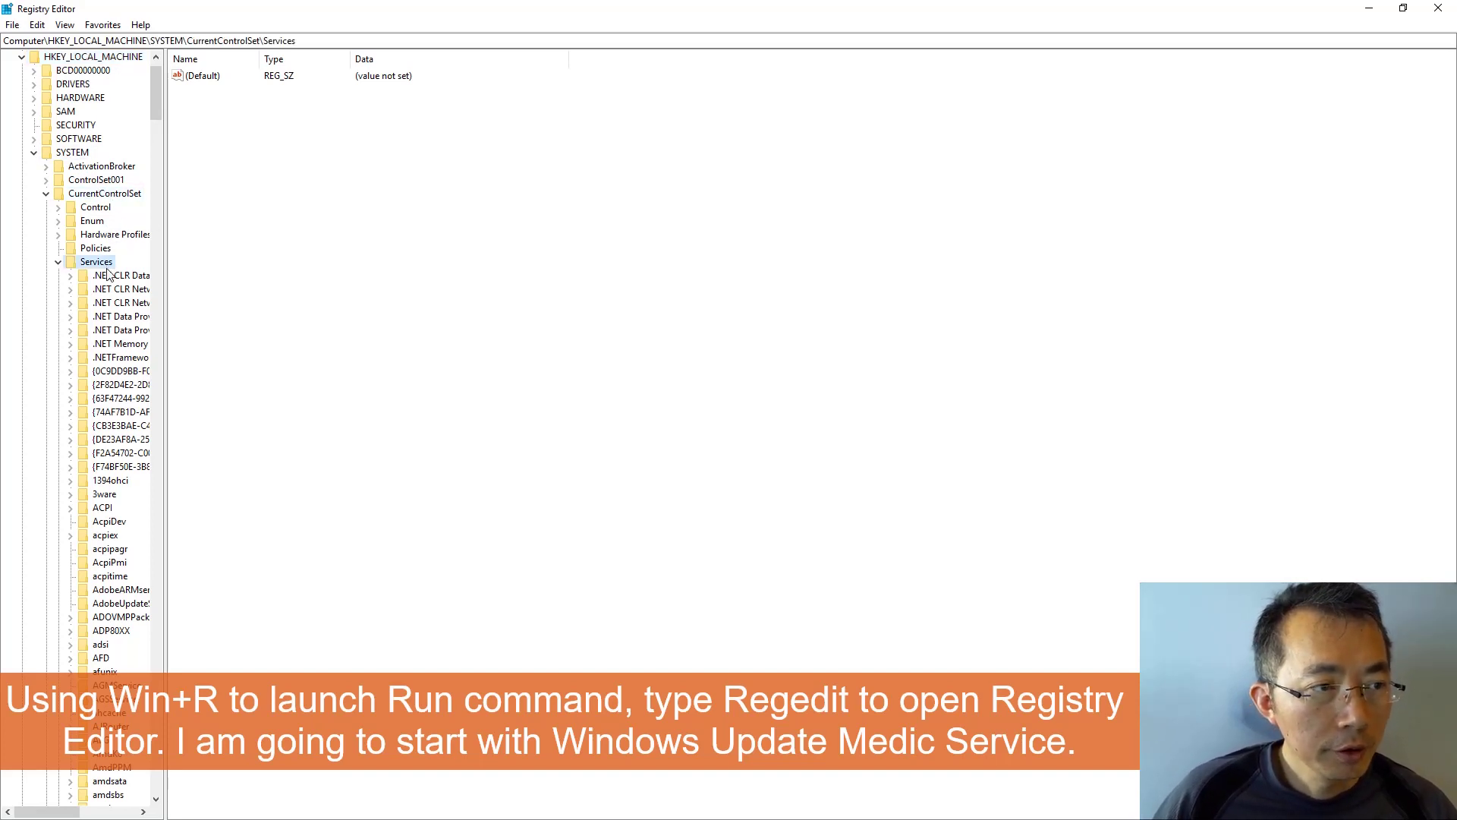
{"action": "left_click", "coordinate": [156, 282]}
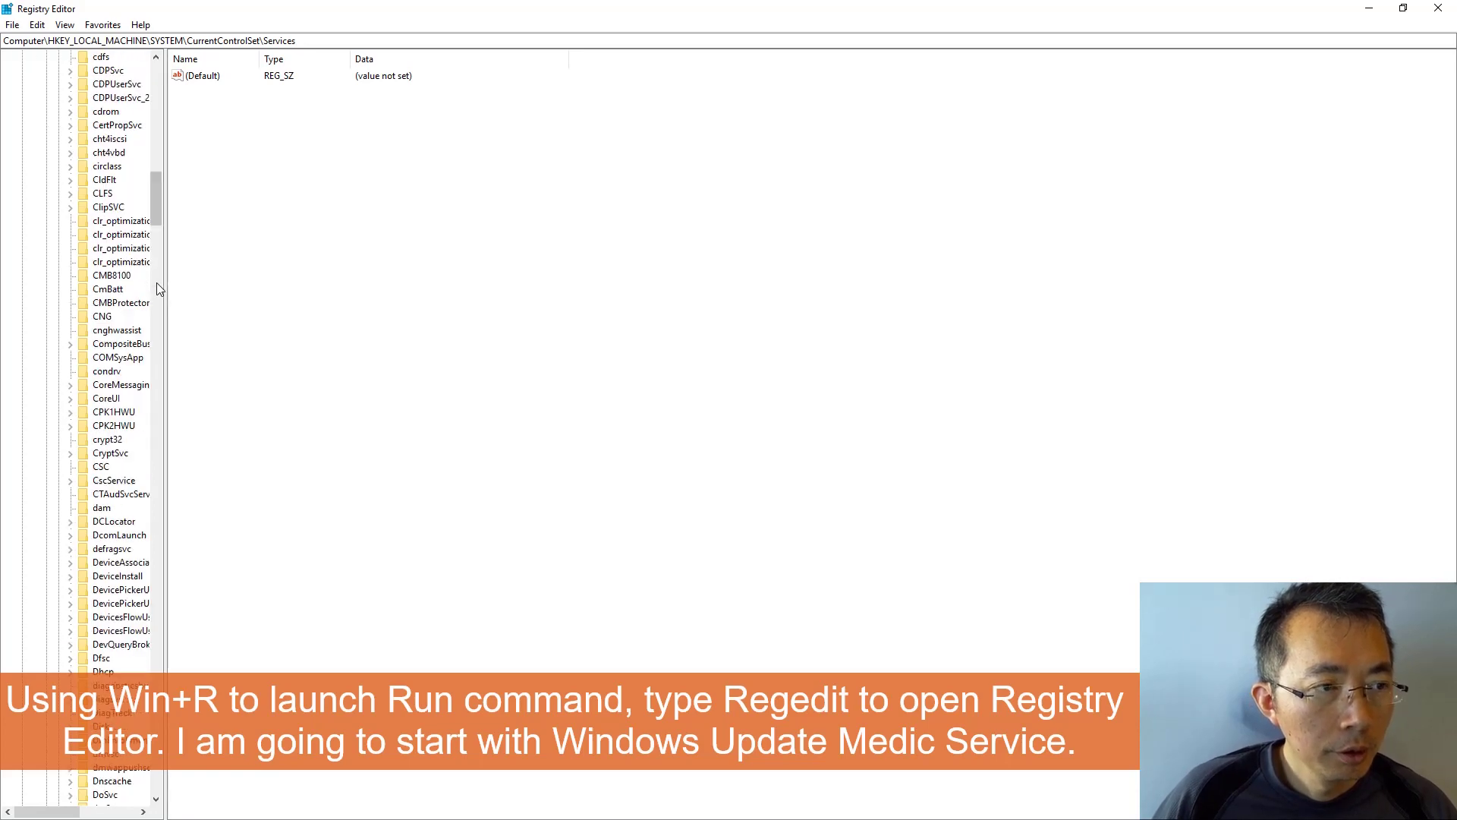
{"action": "left_click", "coordinate": [157, 302]}
{"action": "left_click", "coordinate": [152, 381]}
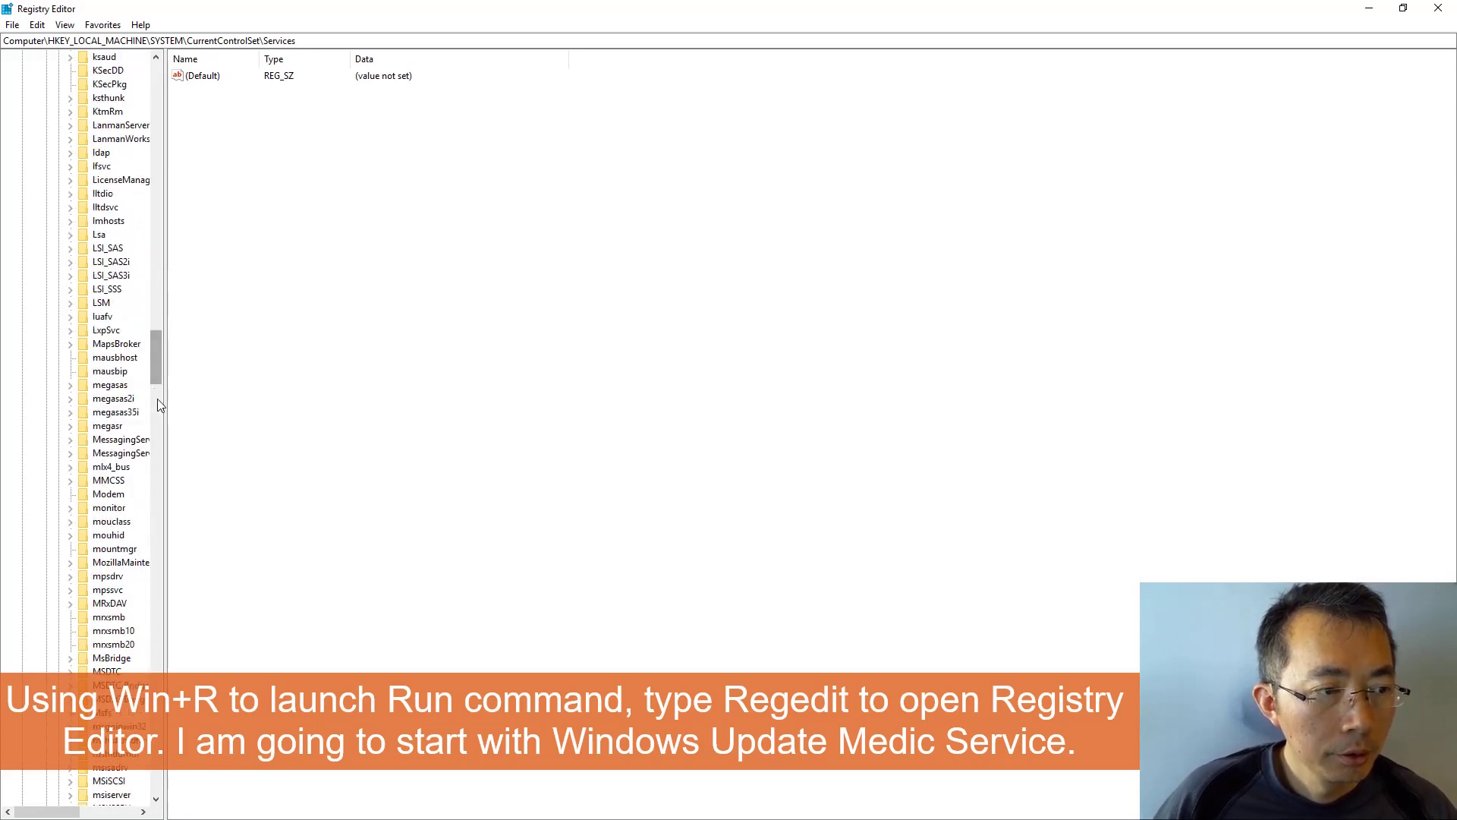
{"action": "left_click", "coordinate": [157, 398]}
{"action": "left_click_drag", "start_coordinate": [157, 399], "coordinate": [177, 626]}
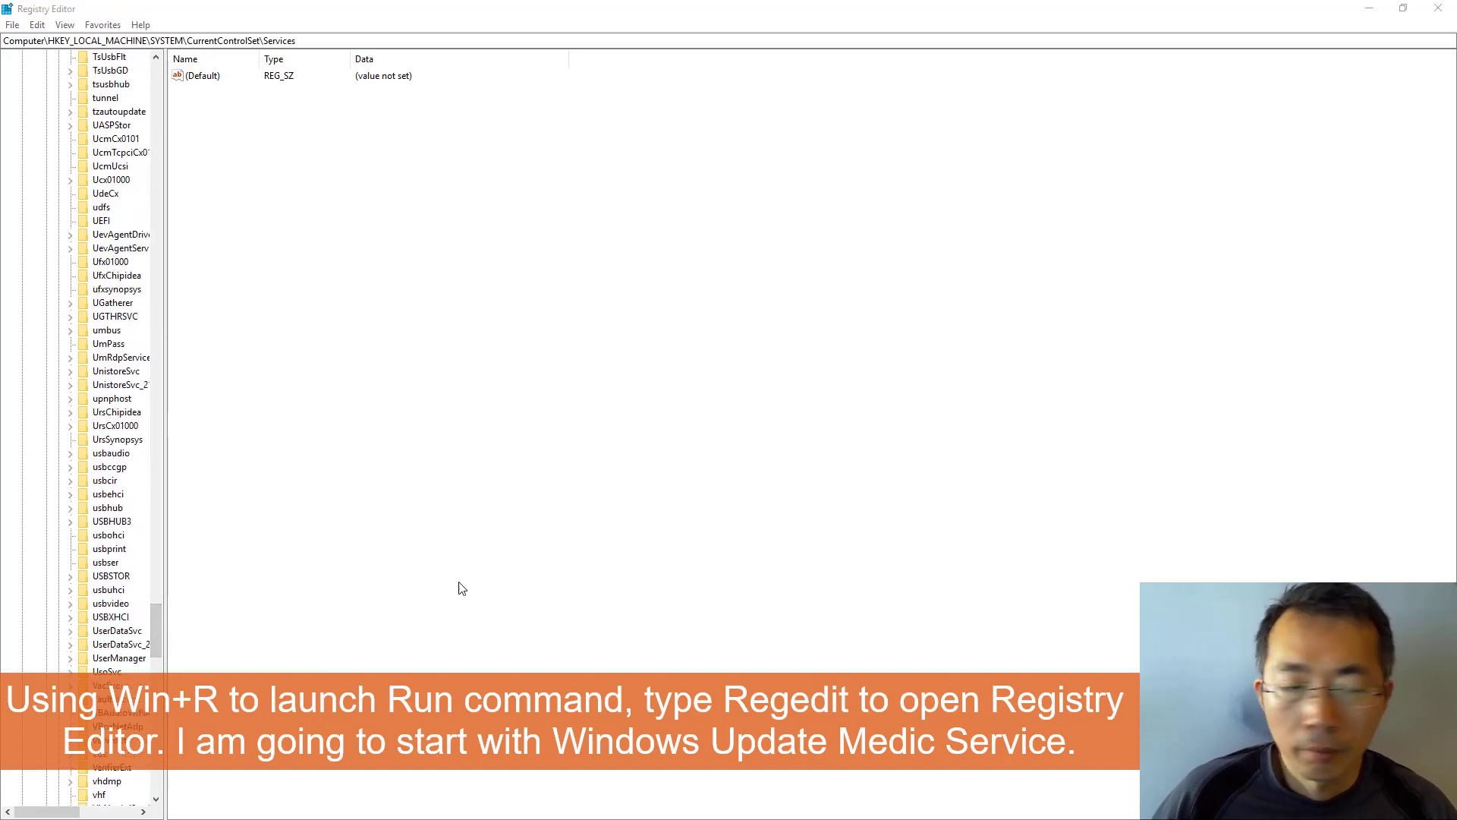
{"action": "left_click_drag", "start_coordinate": [156, 625], "coordinate": [162, 676]}
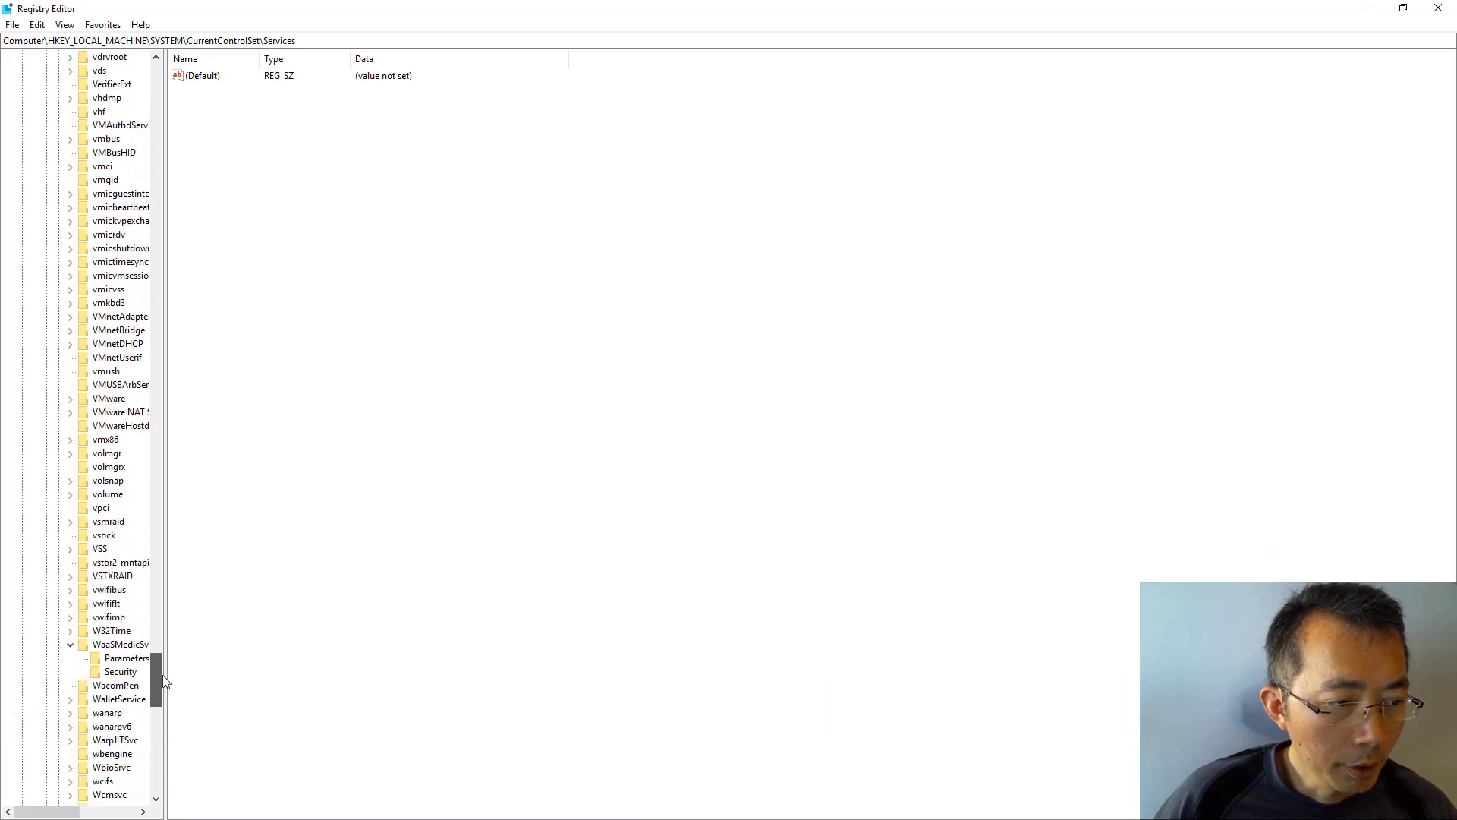
Step: Change the WaaSMedicSvc Start DWORD value data from 3 to 4
{"action": "left_click", "coordinate": [144, 645]}
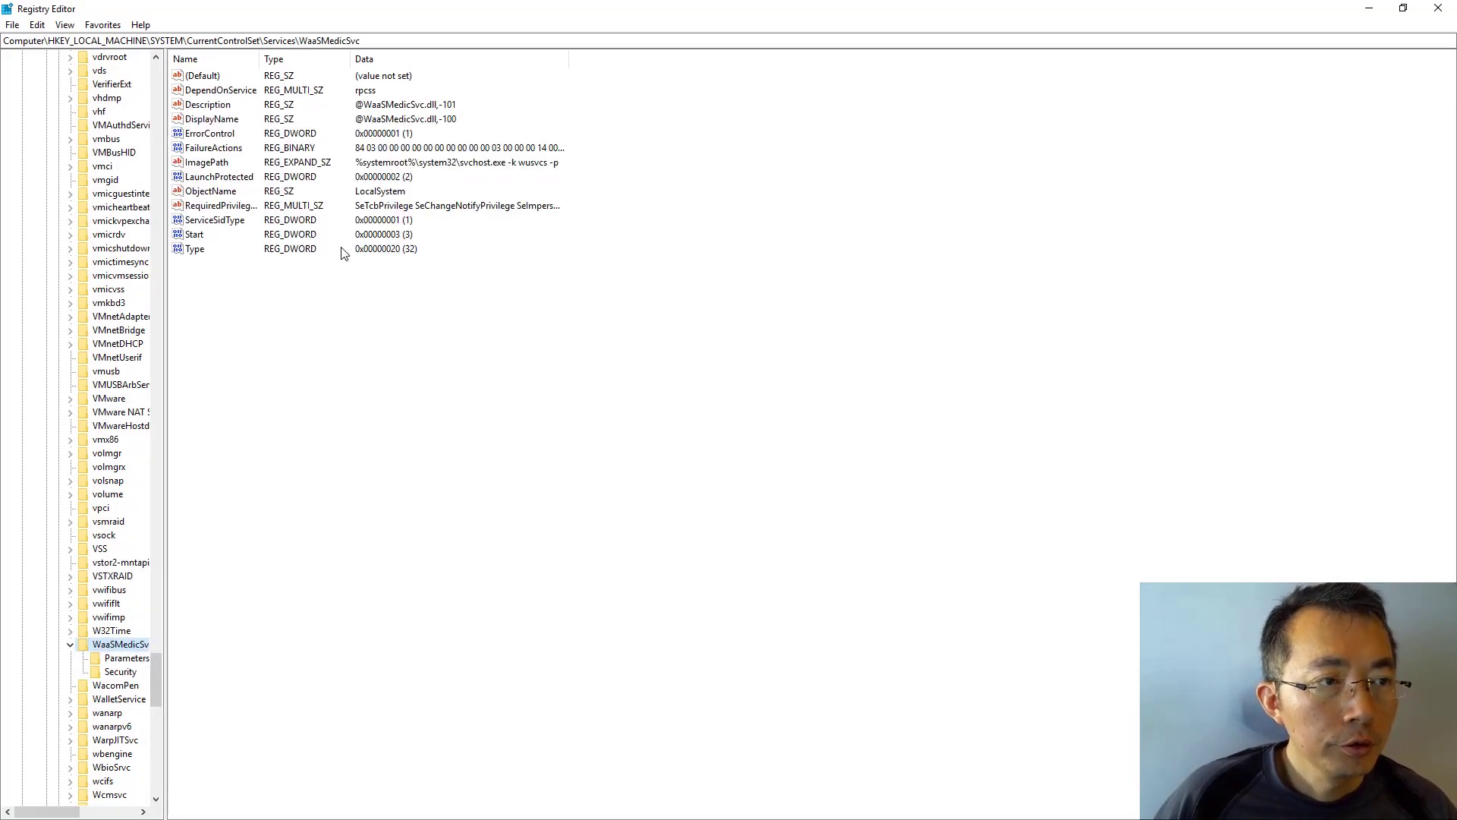
{"action": "double_click", "coordinate": [194, 233]}
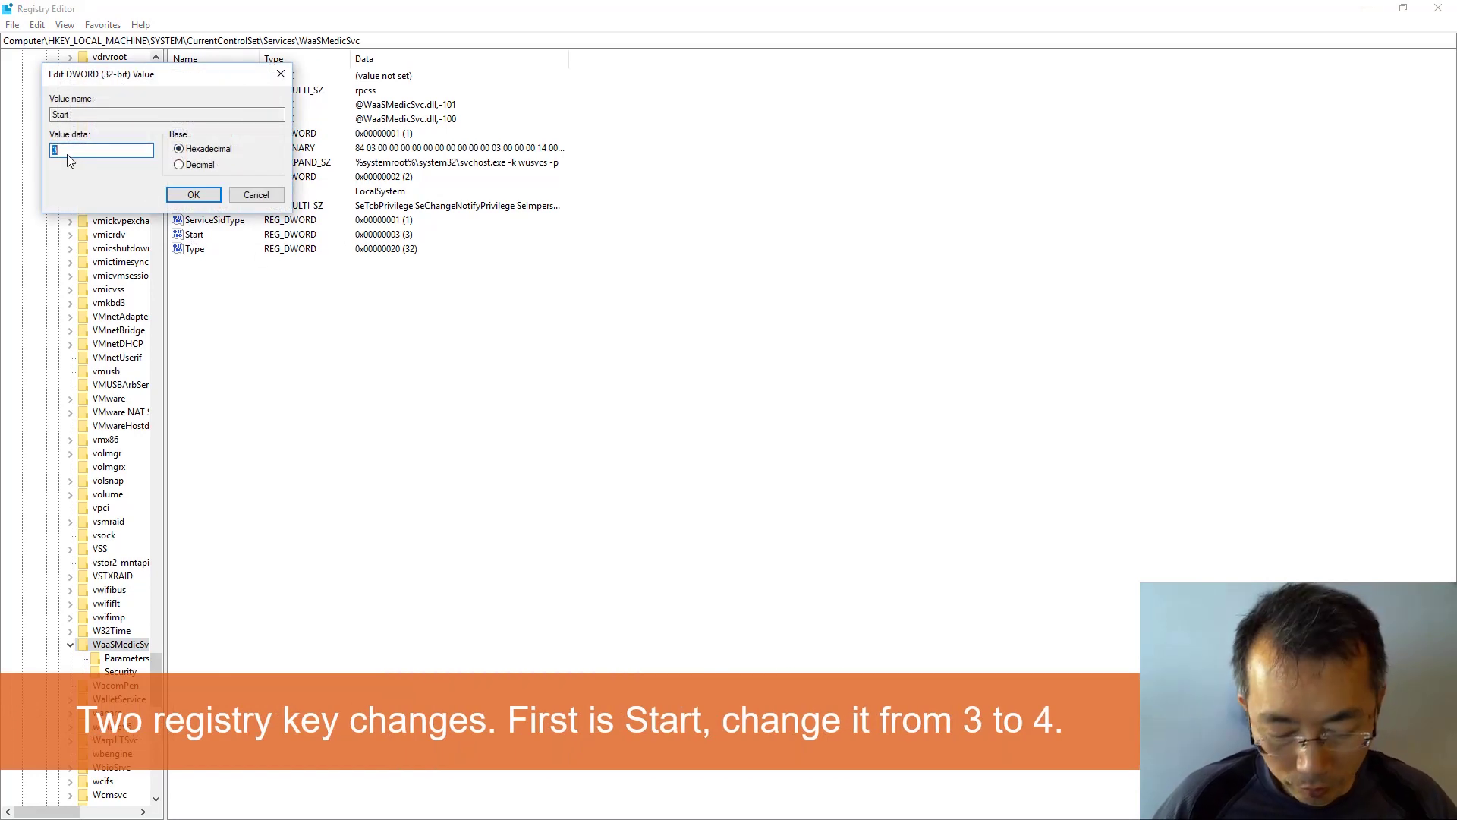
{"action": "left_click", "coordinate": [193, 194]}
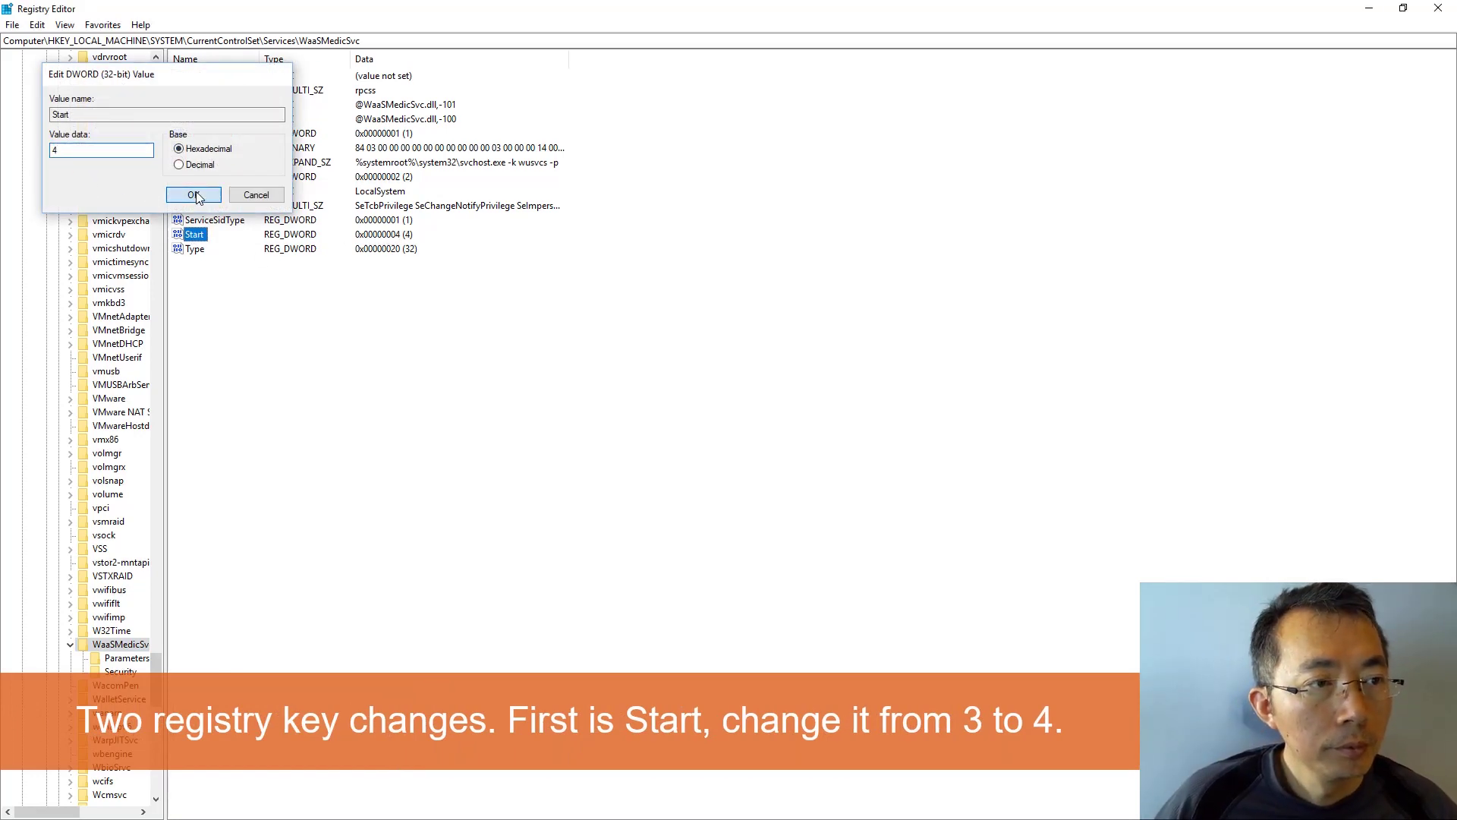
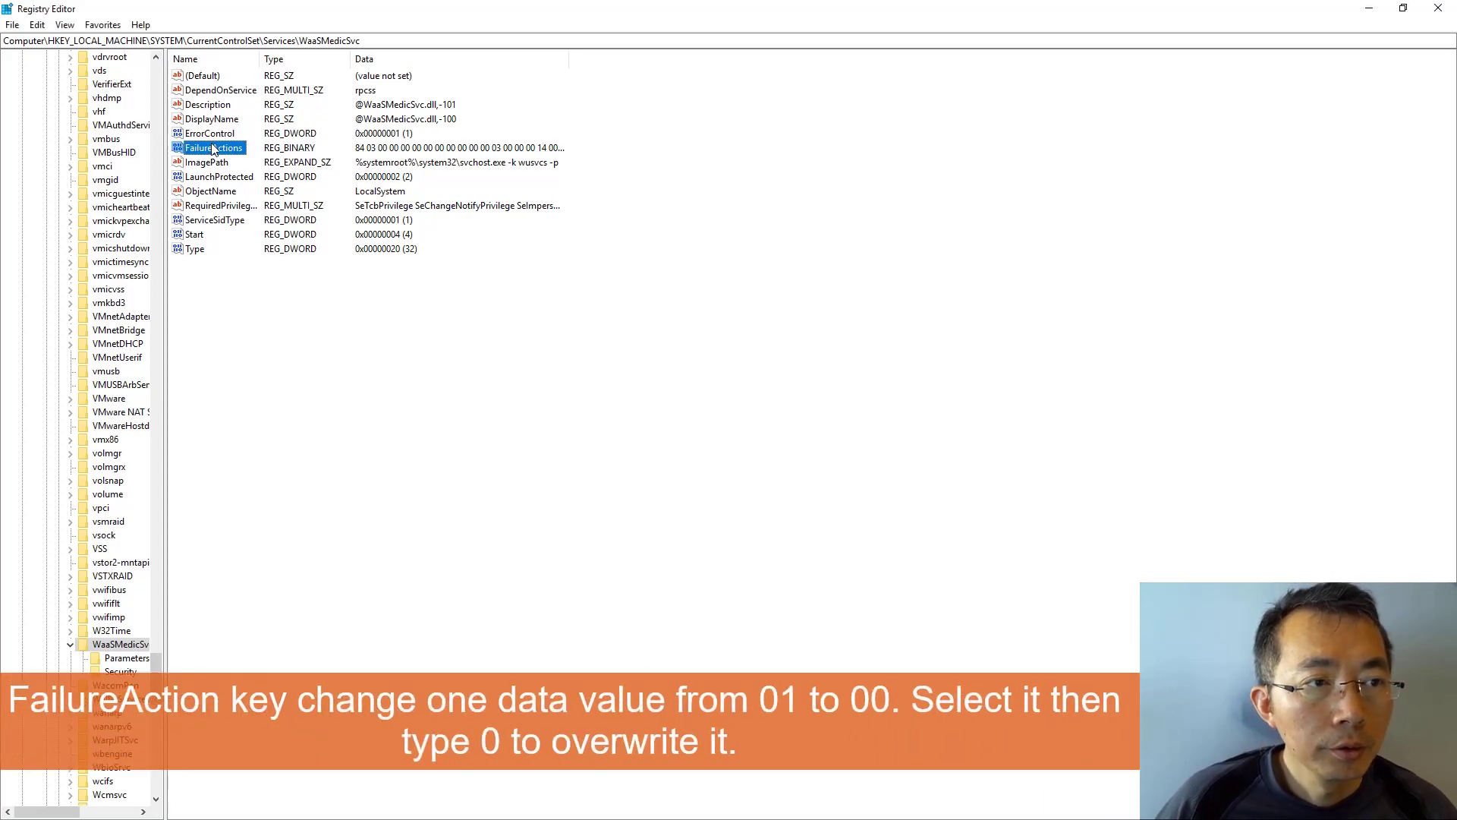
Step: Open the WaaSMedicSvc FailureActions binary data and select the 01 byte in row 0010 for overwriting
{"action": "double_click", "coordinate": [213, 149]}
{"action": "left_click", "coordinate": [245, 174]}
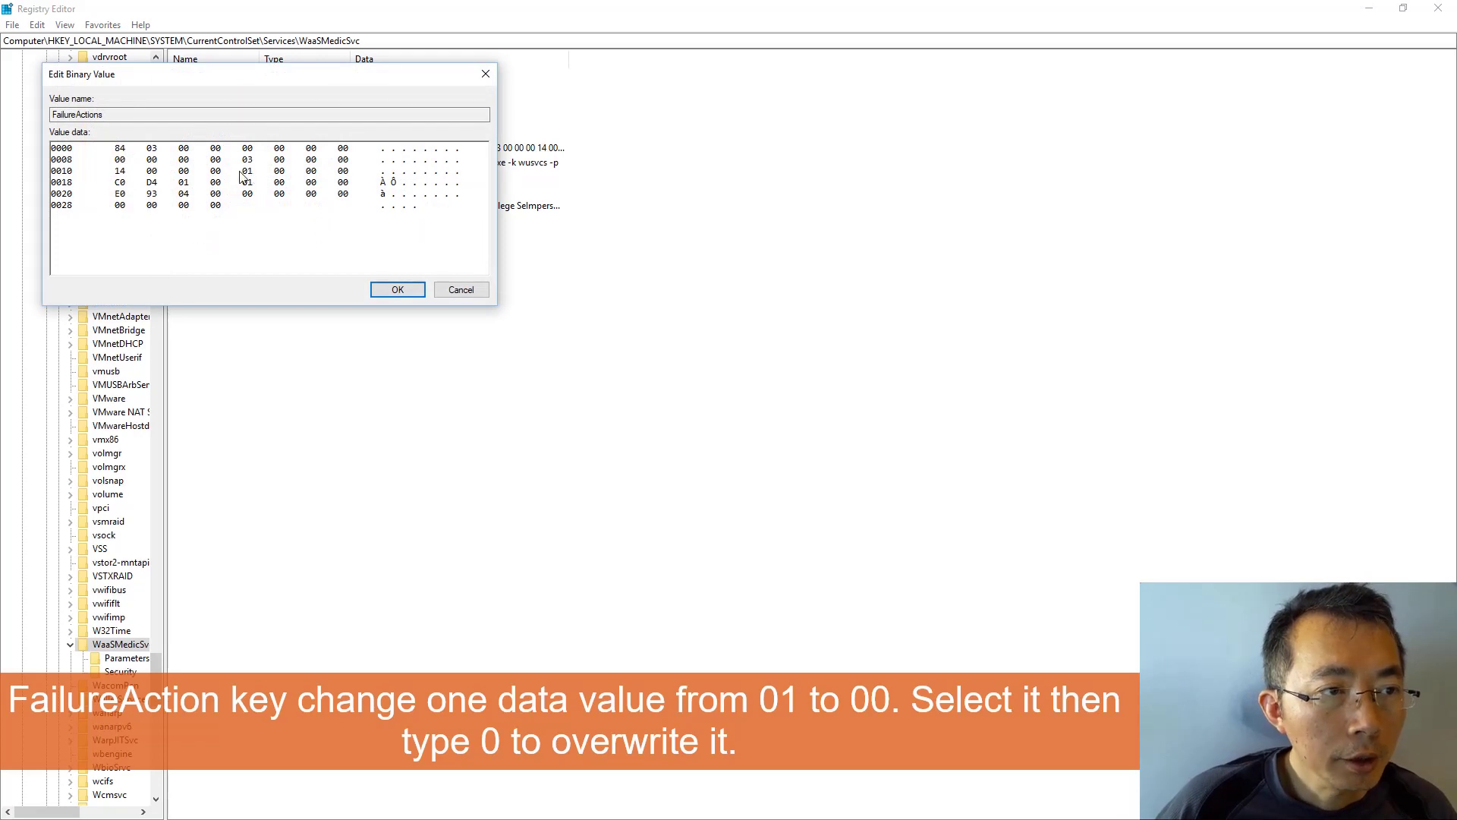
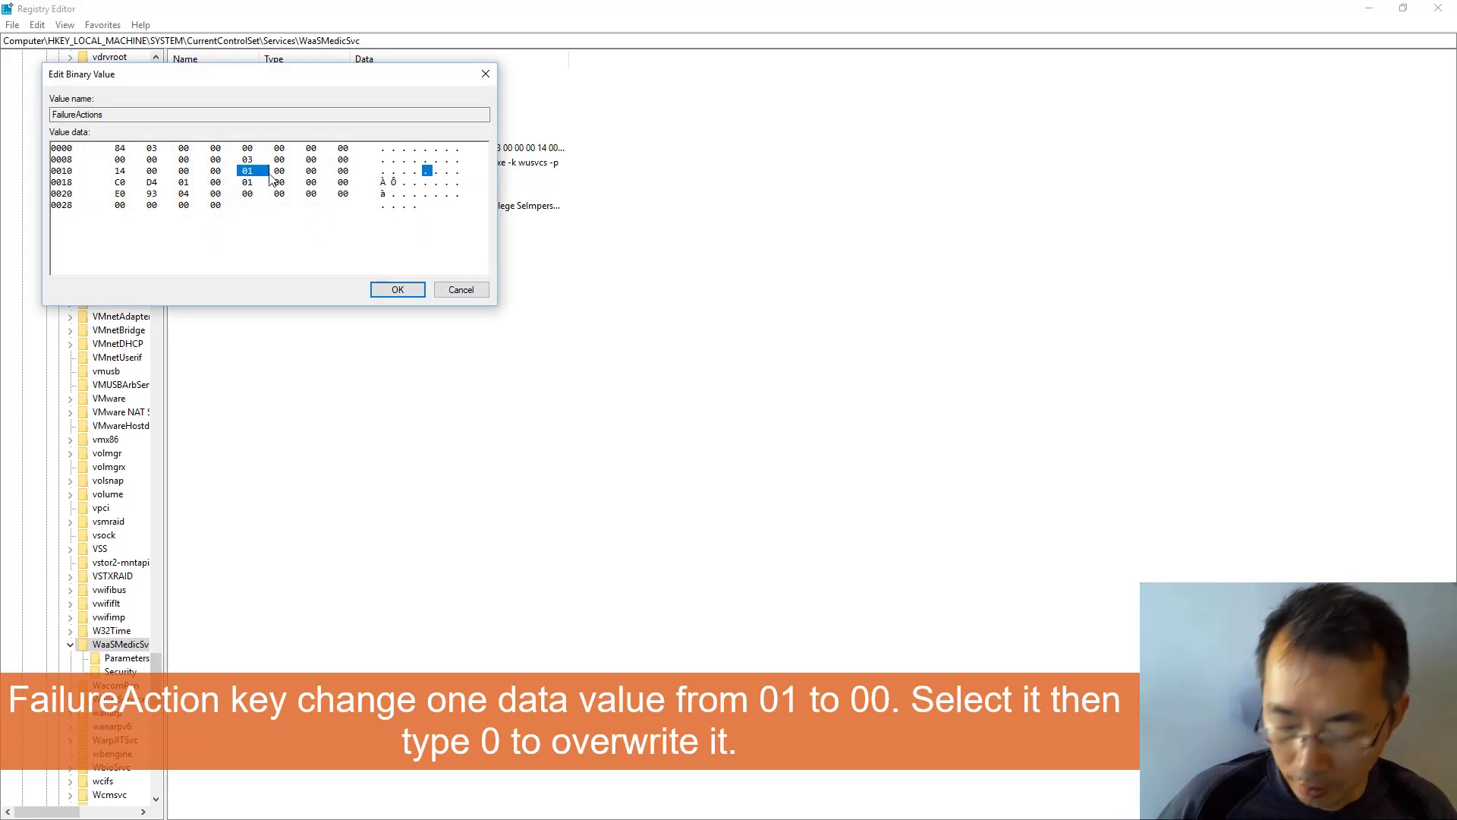
Step: Change the FailureActions byte at offset 0010 from 01 to 00 and confirm the edit
{"action": "type", "text": "0"}
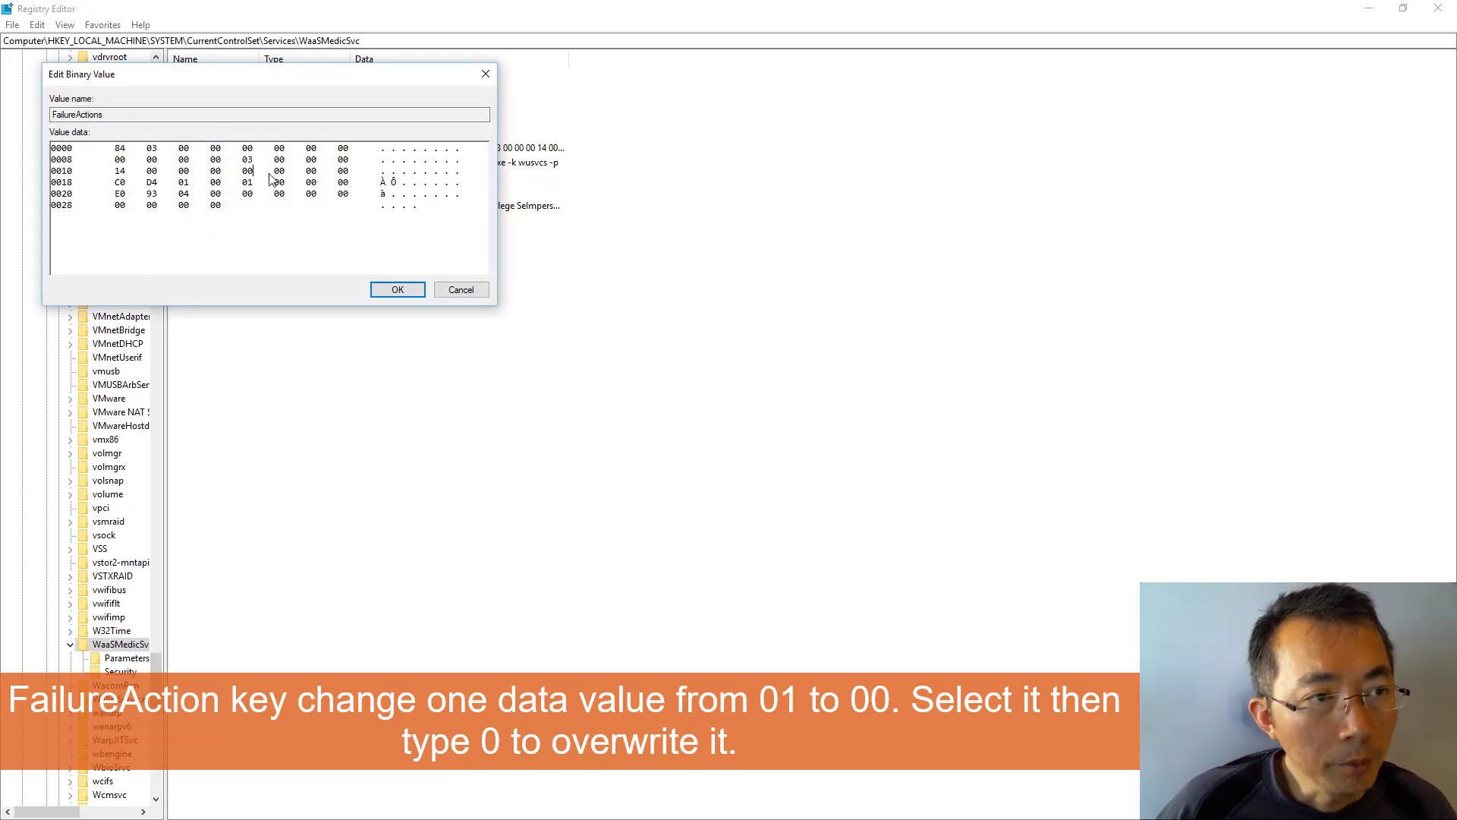
{"action": "left_click", "coordinate": [398, 289]}
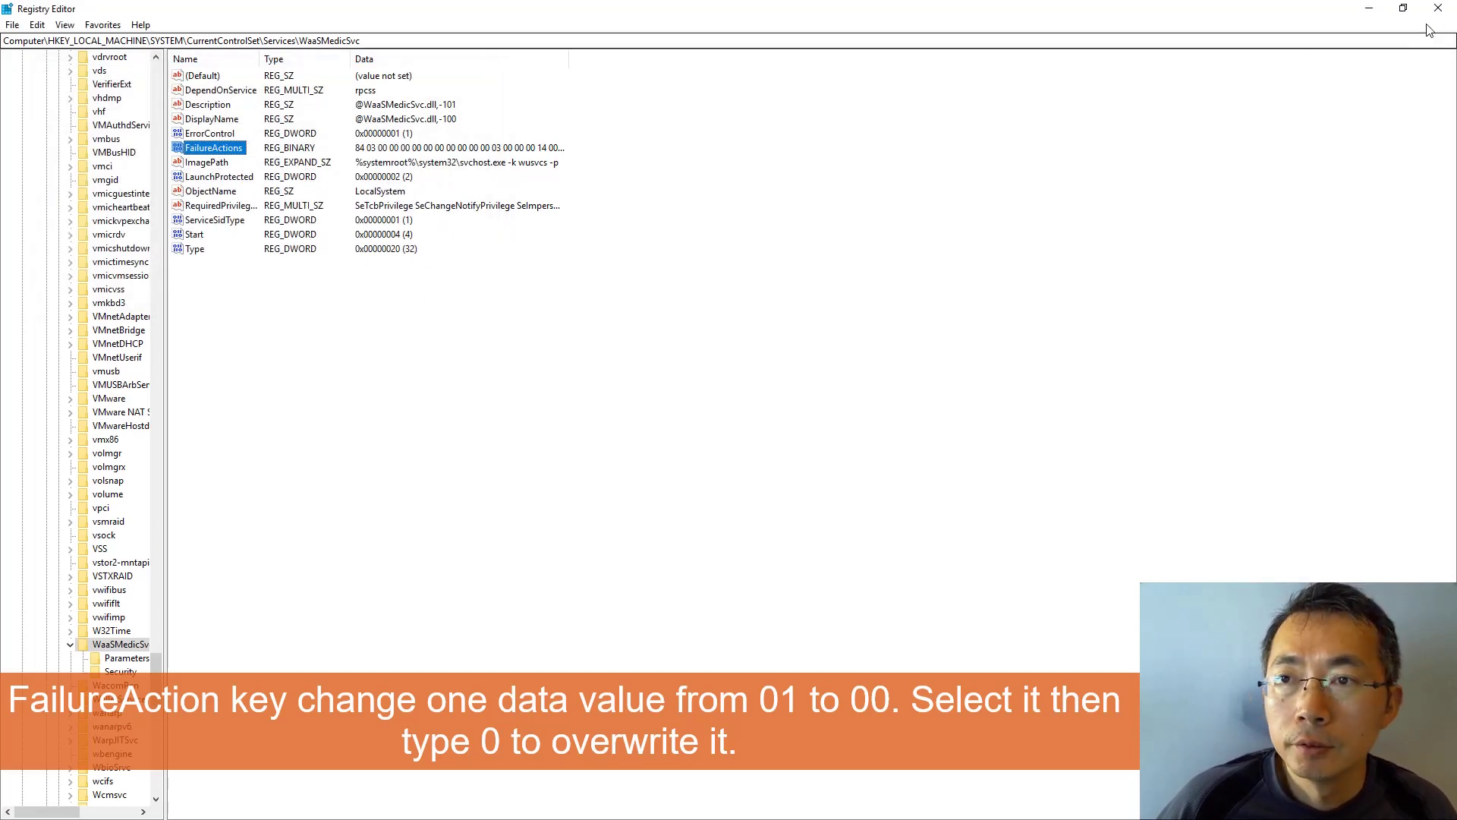
{"action": "left_click", "coordinate": [1448, 15]}
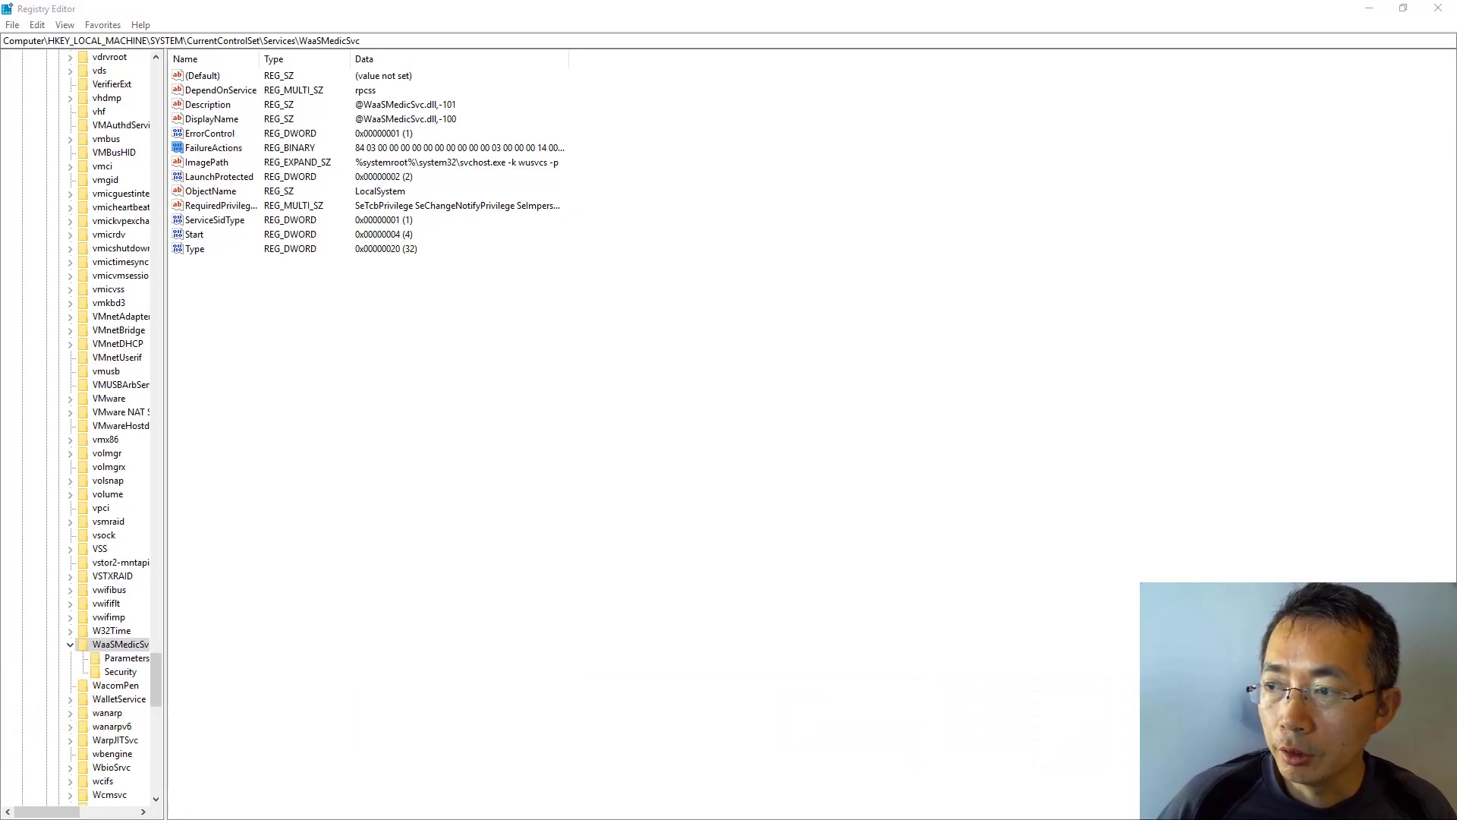
Step: Bring the Services window forward, then run 'regedit' from the Win+R Run box
{"action": "key", "text": "alt+Tab"}
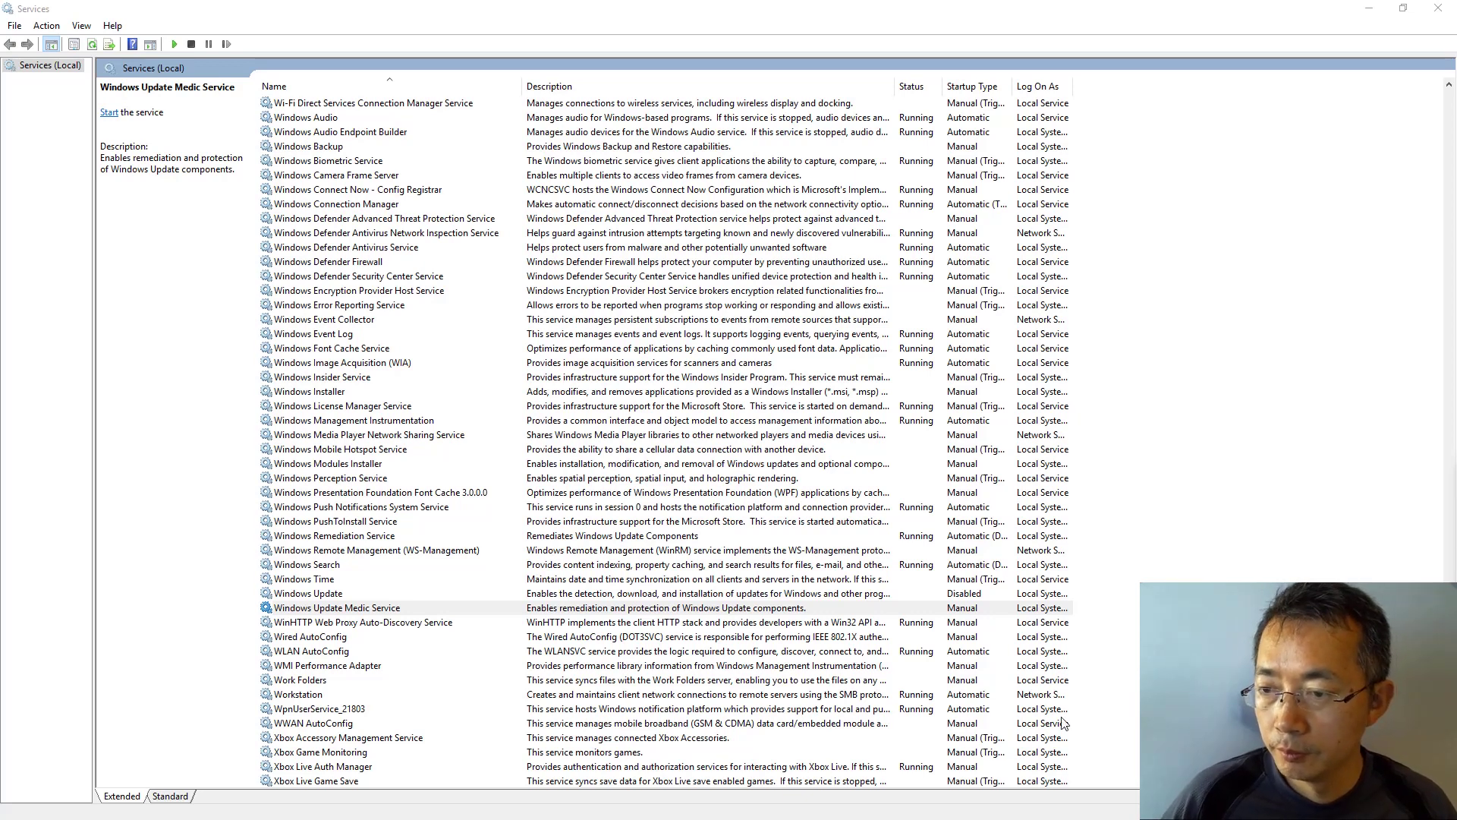
{"action": "key", "text": "super+r"}
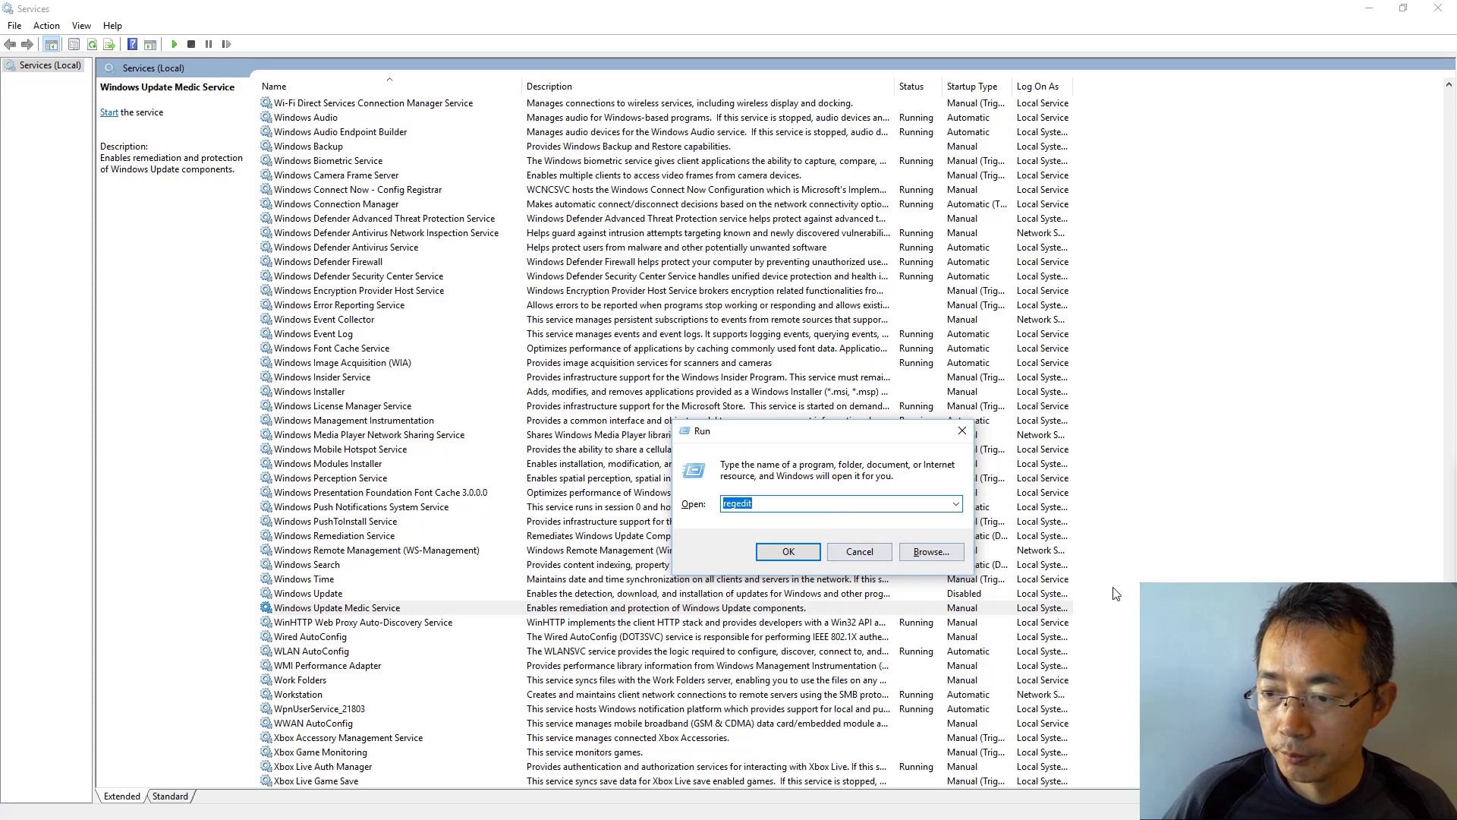
{"action": "type", "text": "regedit"}
{"action": "key", "text": "Return"}
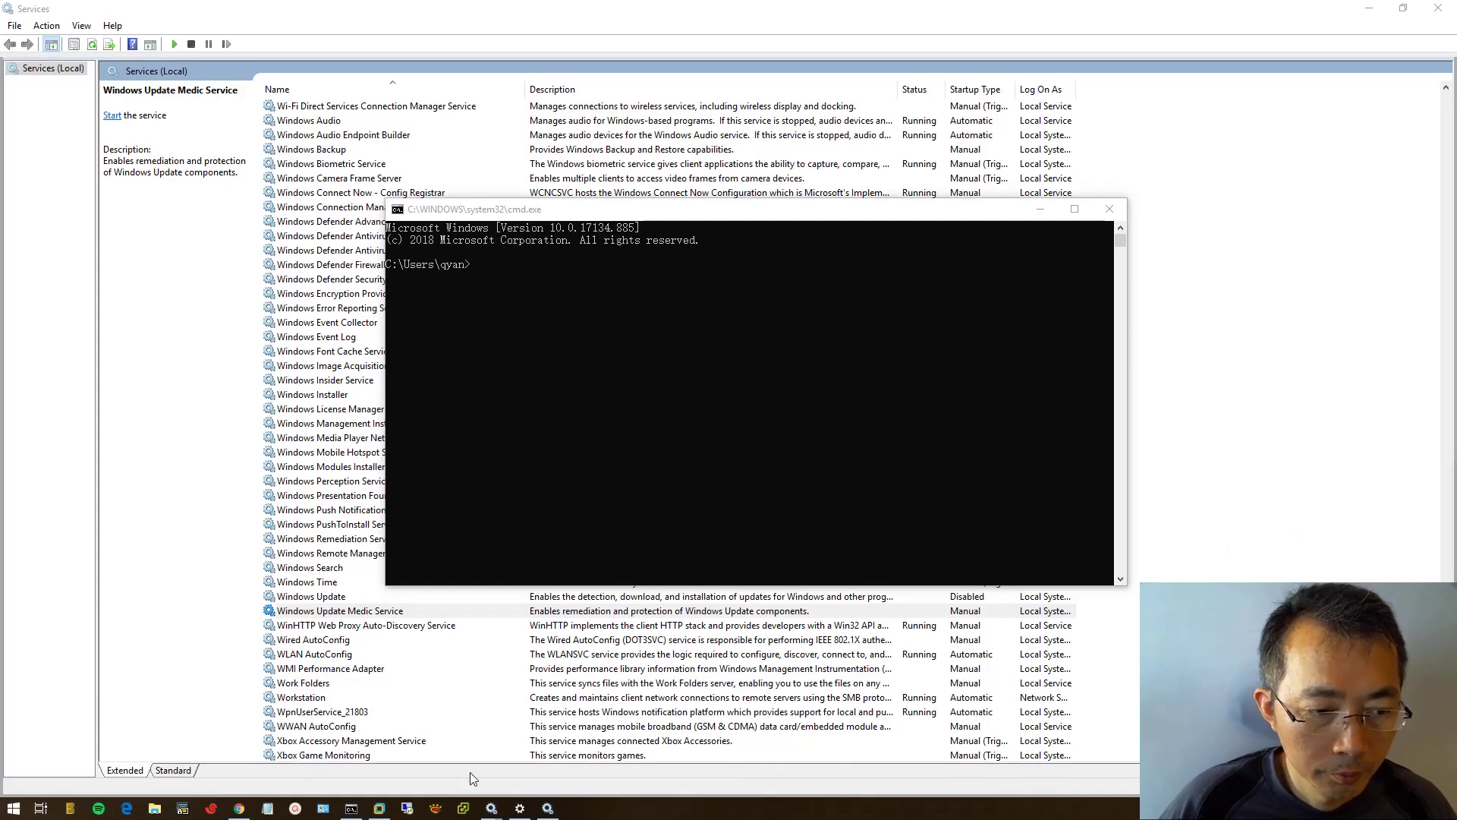
Step: Launch Command Prompt as administrator from the taskbar and close the non-admin cmd window
{"action": "right_click", "coordinate": [352, 807]}
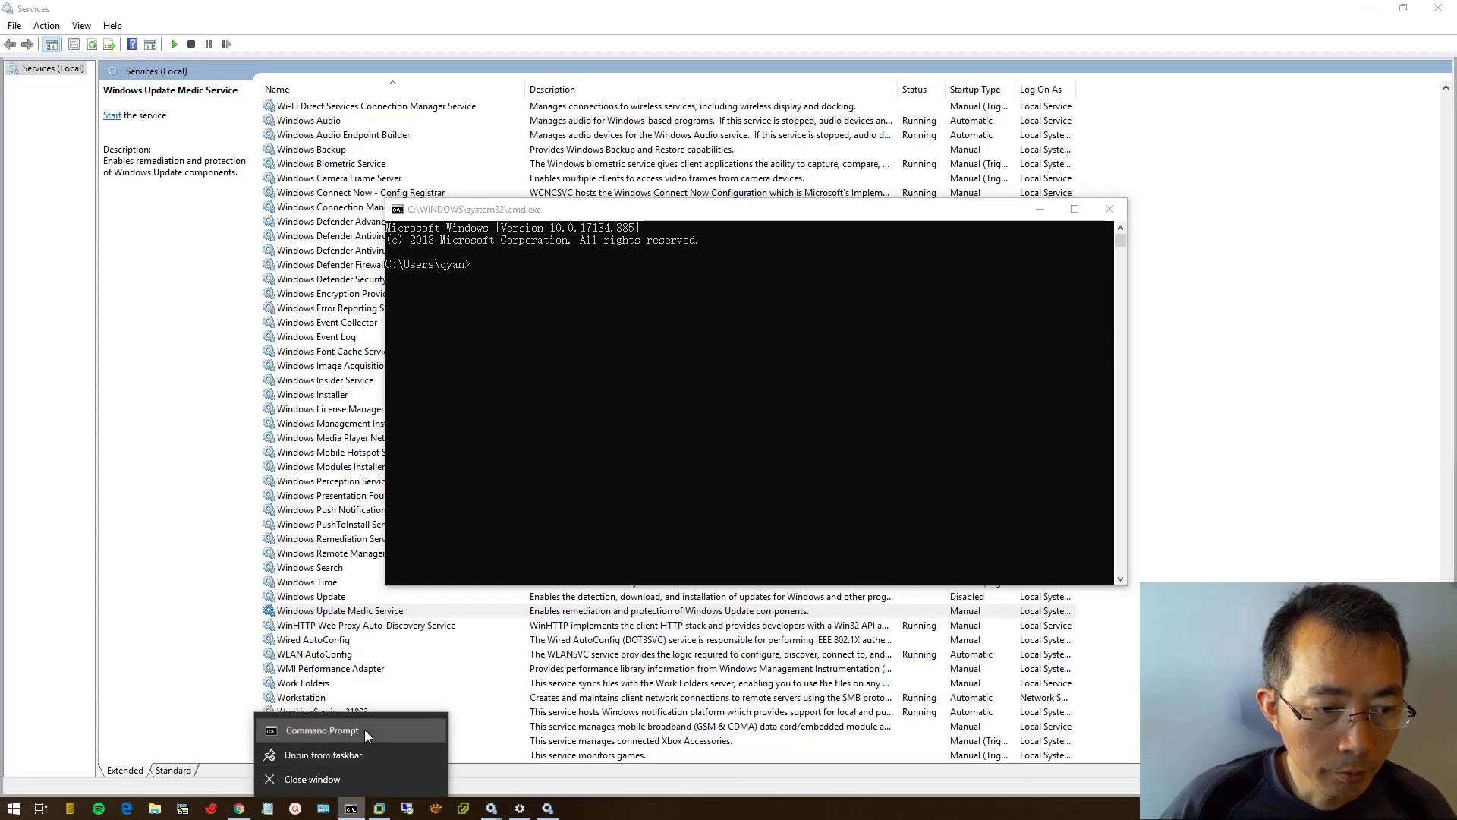
{"action": "right_click", "coordinate": [364, 730]}
{"action": "left_click", "coordinate": [423, 655]}
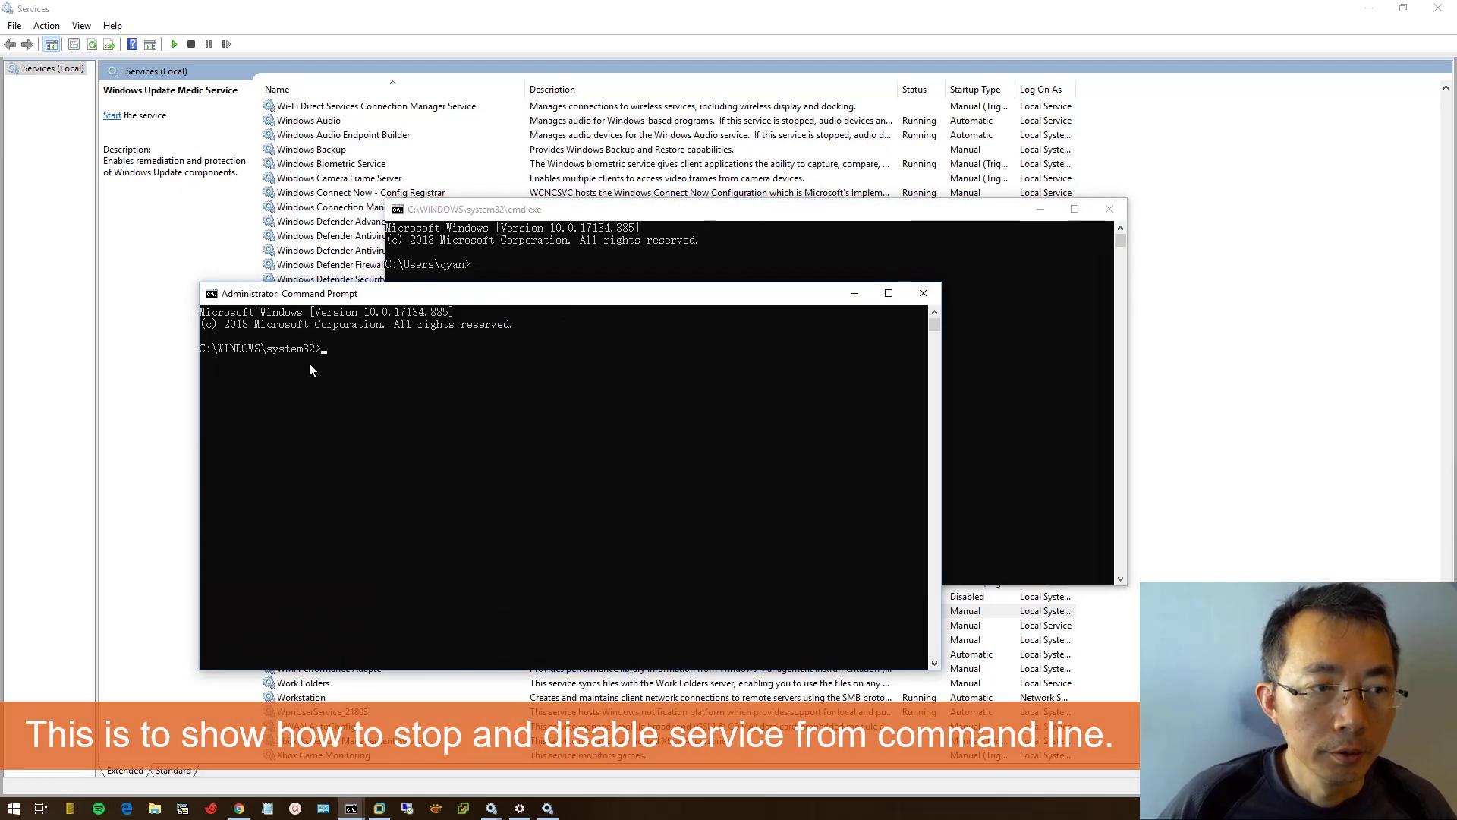
{"action": "left_click_drag", "start_coordinate": [357, 372], "coordinate": [391, 325]}
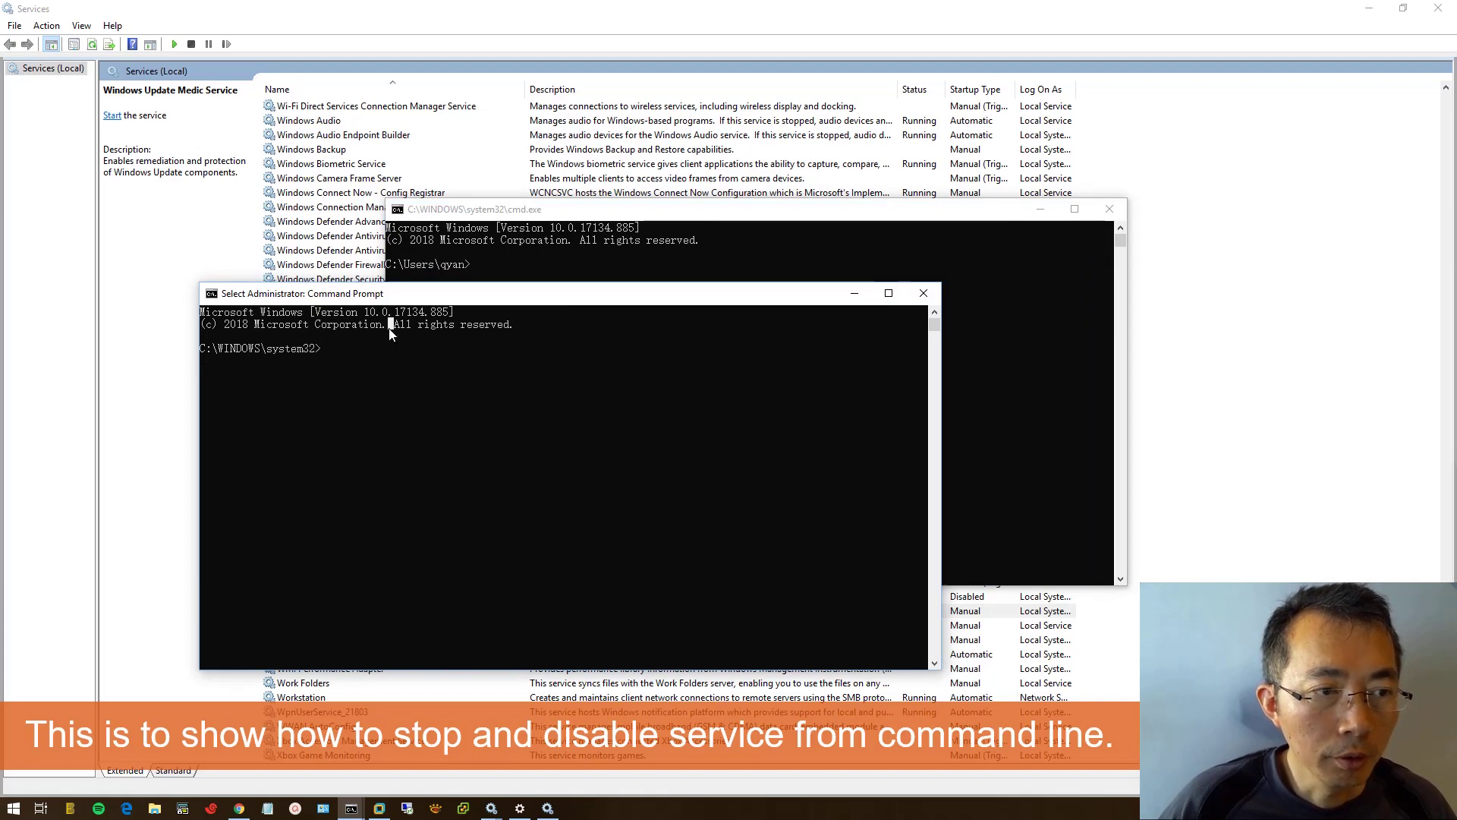
{"action": "left_click", "coordinate": [1108, 211]}
{"action": "left_click", "coordinate": [1108, 212]}
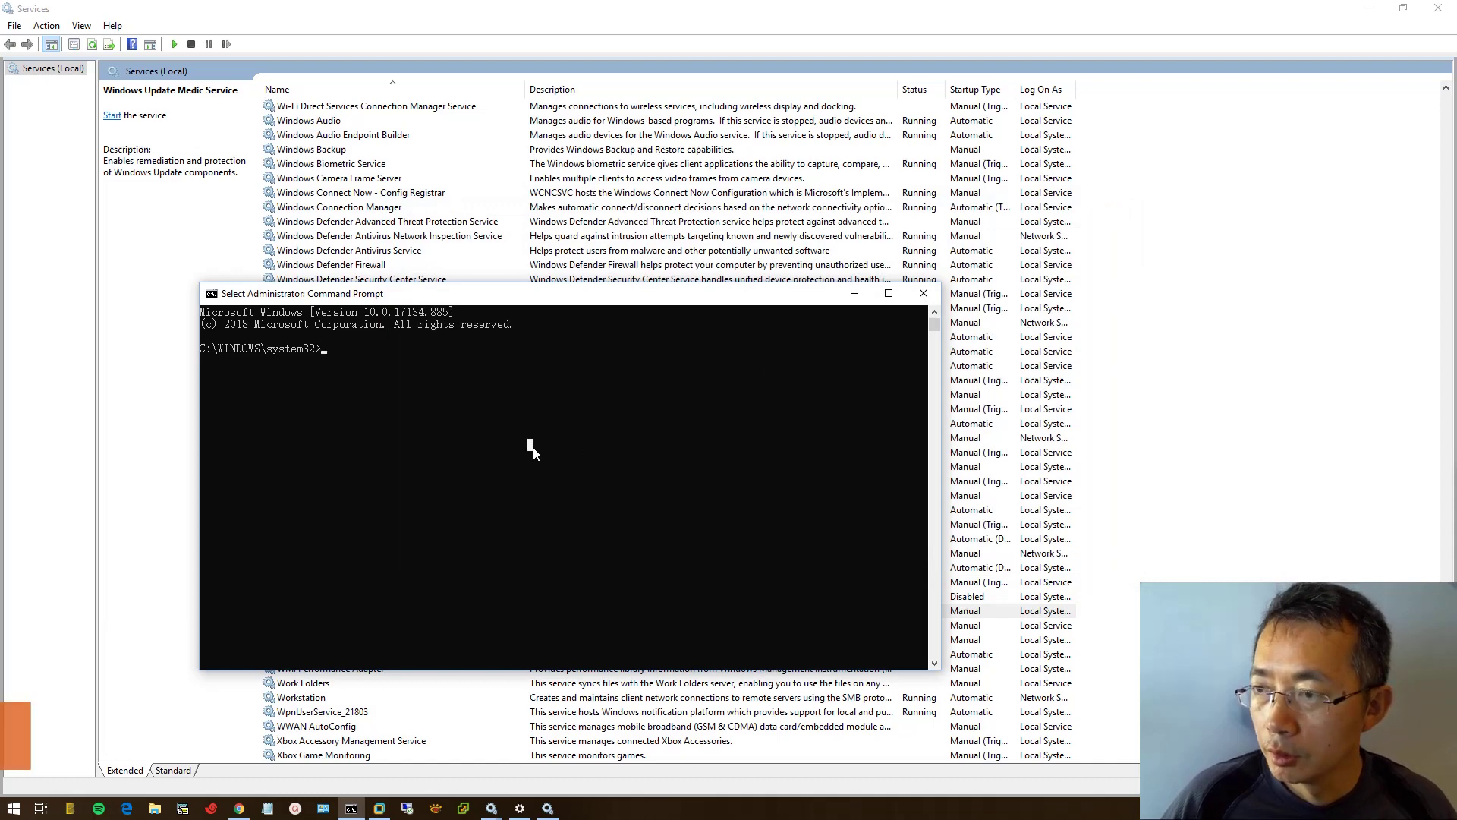
Step: Stop the Update Orchestrator Service with 'net stop UsoSvc'
{"action": "type", "text": "nets"}
{"action": "key", "text": "BackSpace"}
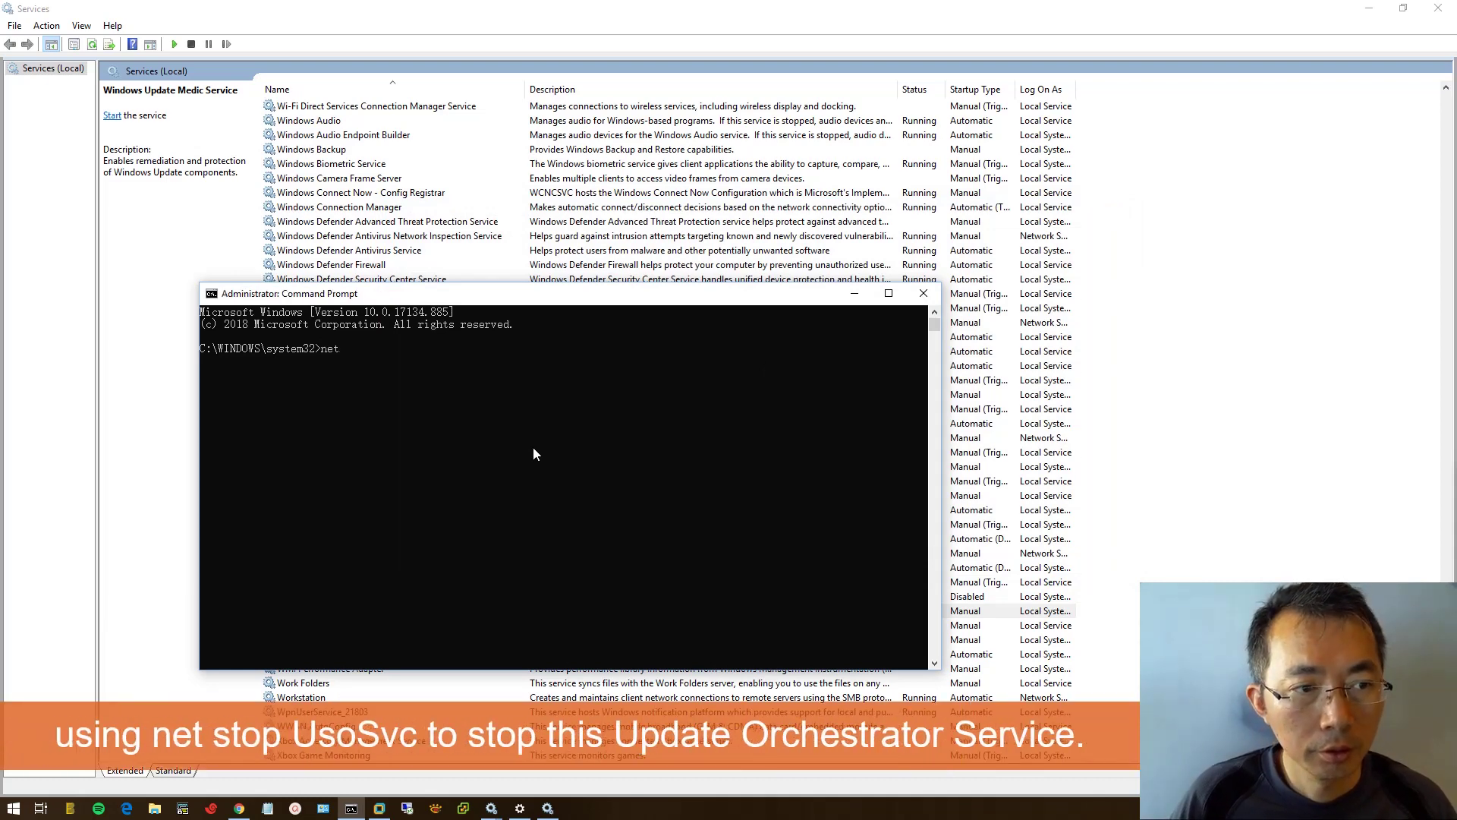
{"action": "type", "text": "stop"}
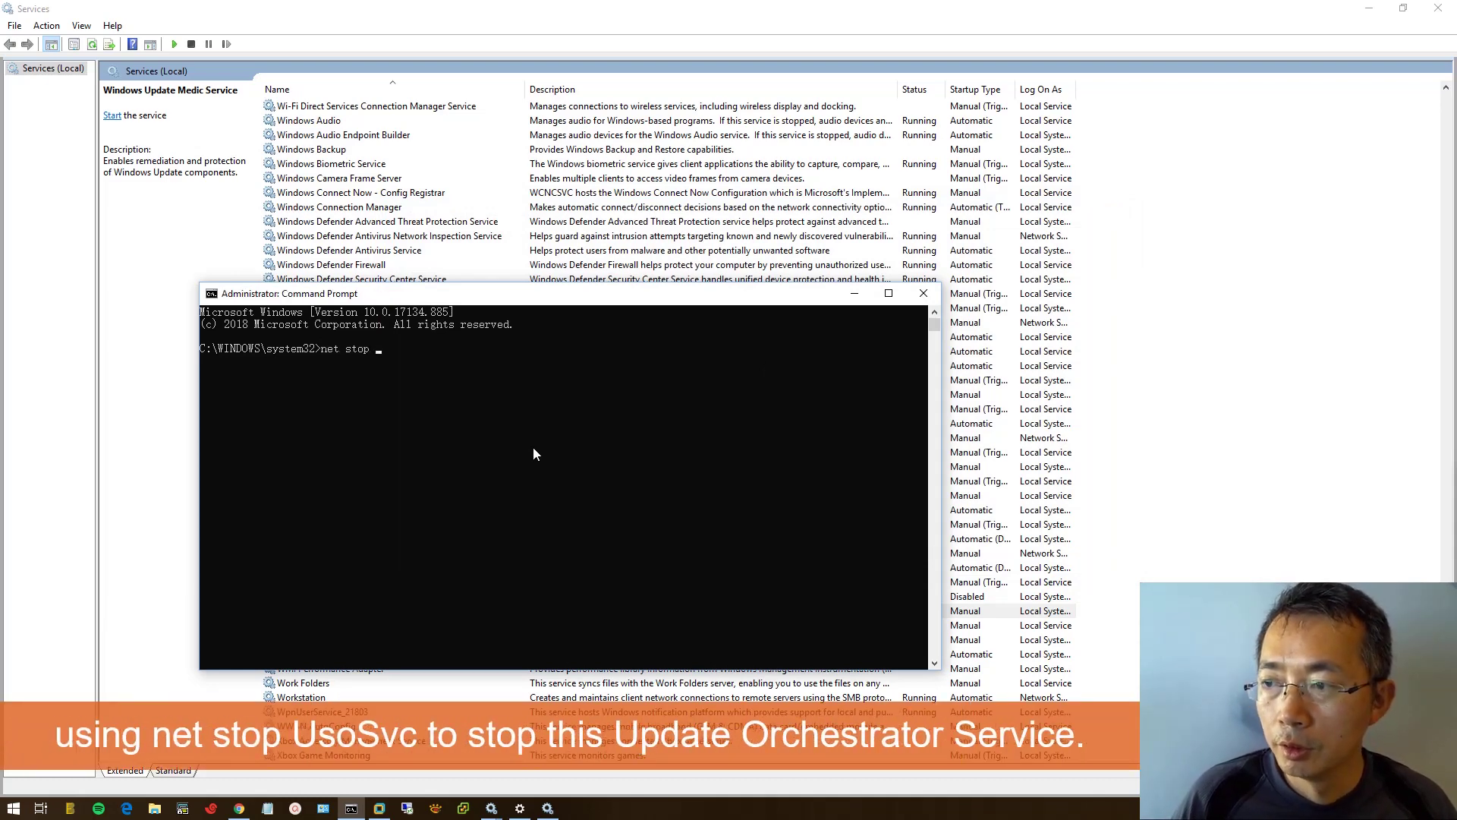
{"action": "type", "text": " UsoSvc"}
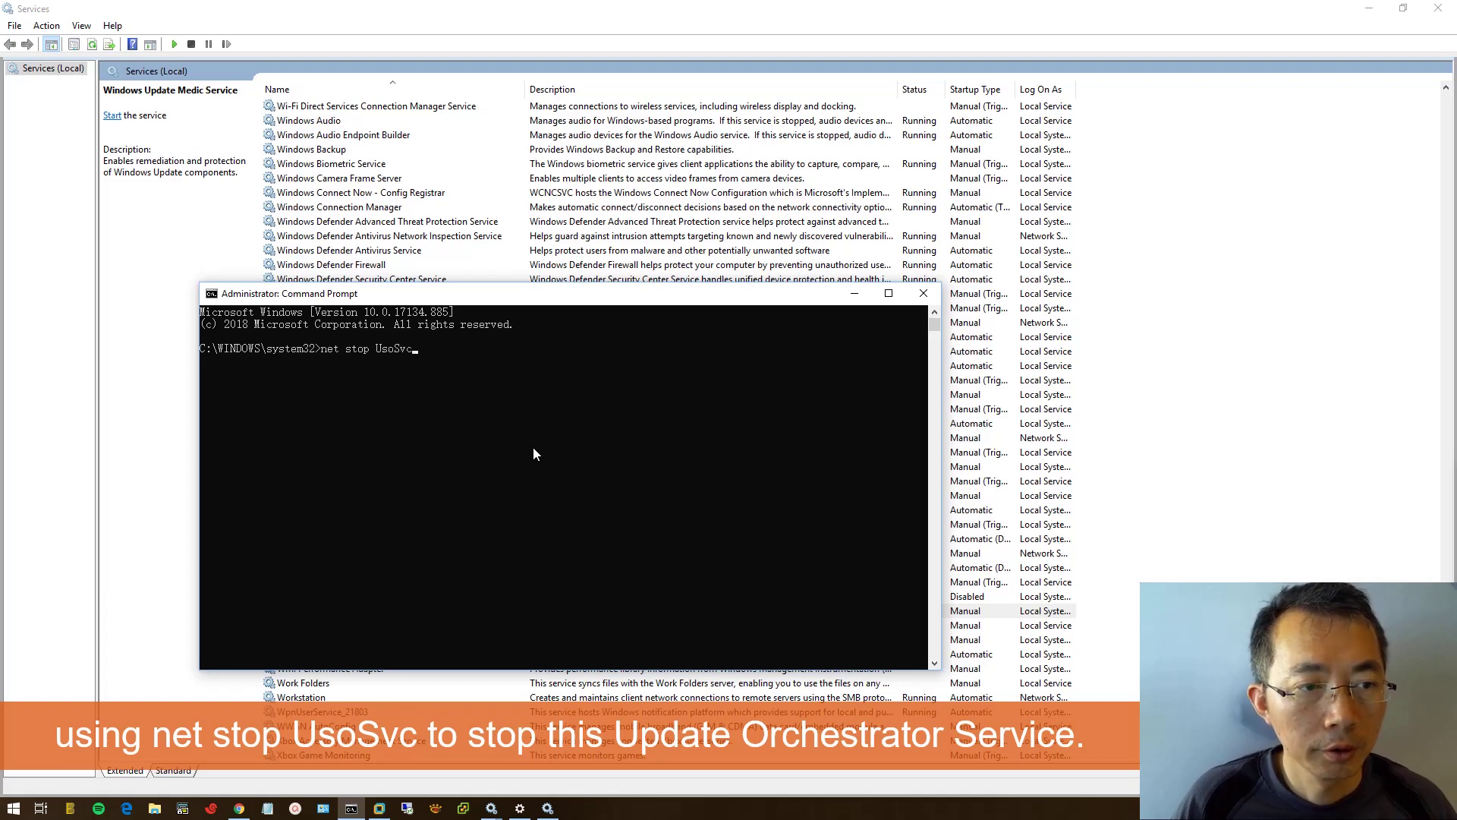
{"action": "key", "text": "Return"}
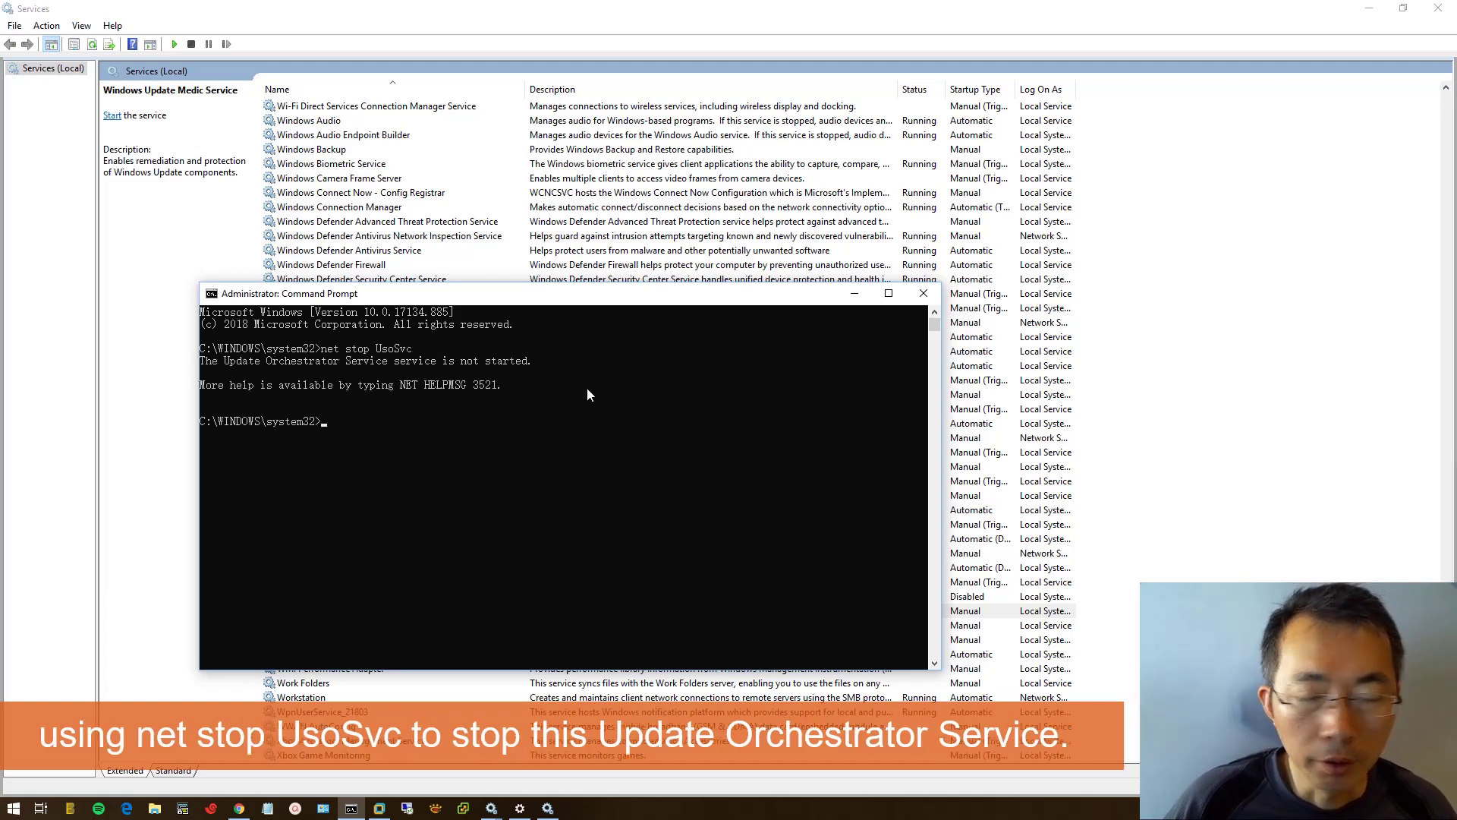
Step: Paste 'sc config UsoSvc start=DISABLED' into the administrator Command Prompt
{"action": "key", "text": "alt+Tab"}
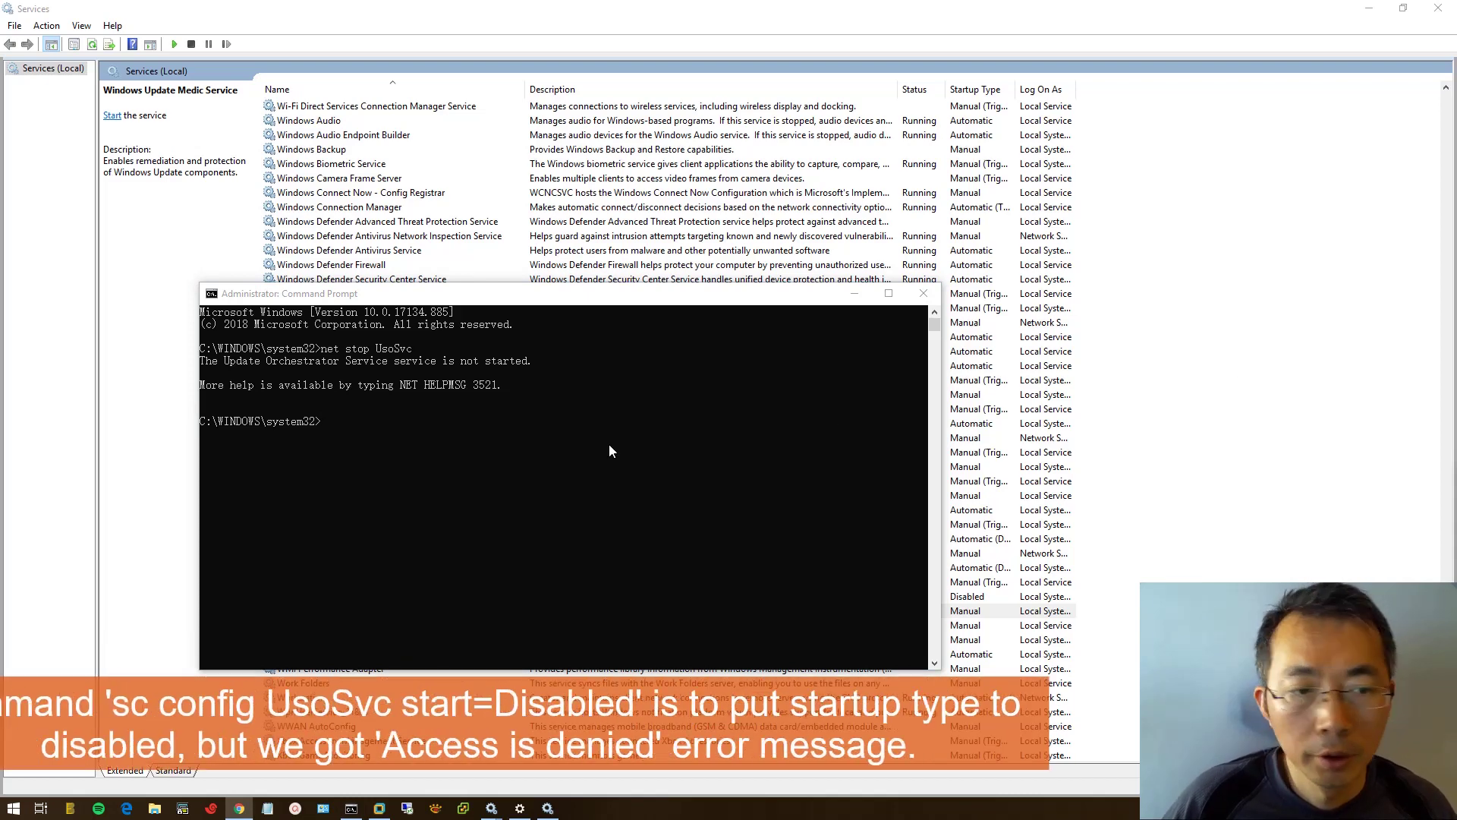
{"action": "left_click", "coordinate": [588, 447]}
{"action": "type", "text": "sc config UsoSvc start=DISABLED"}
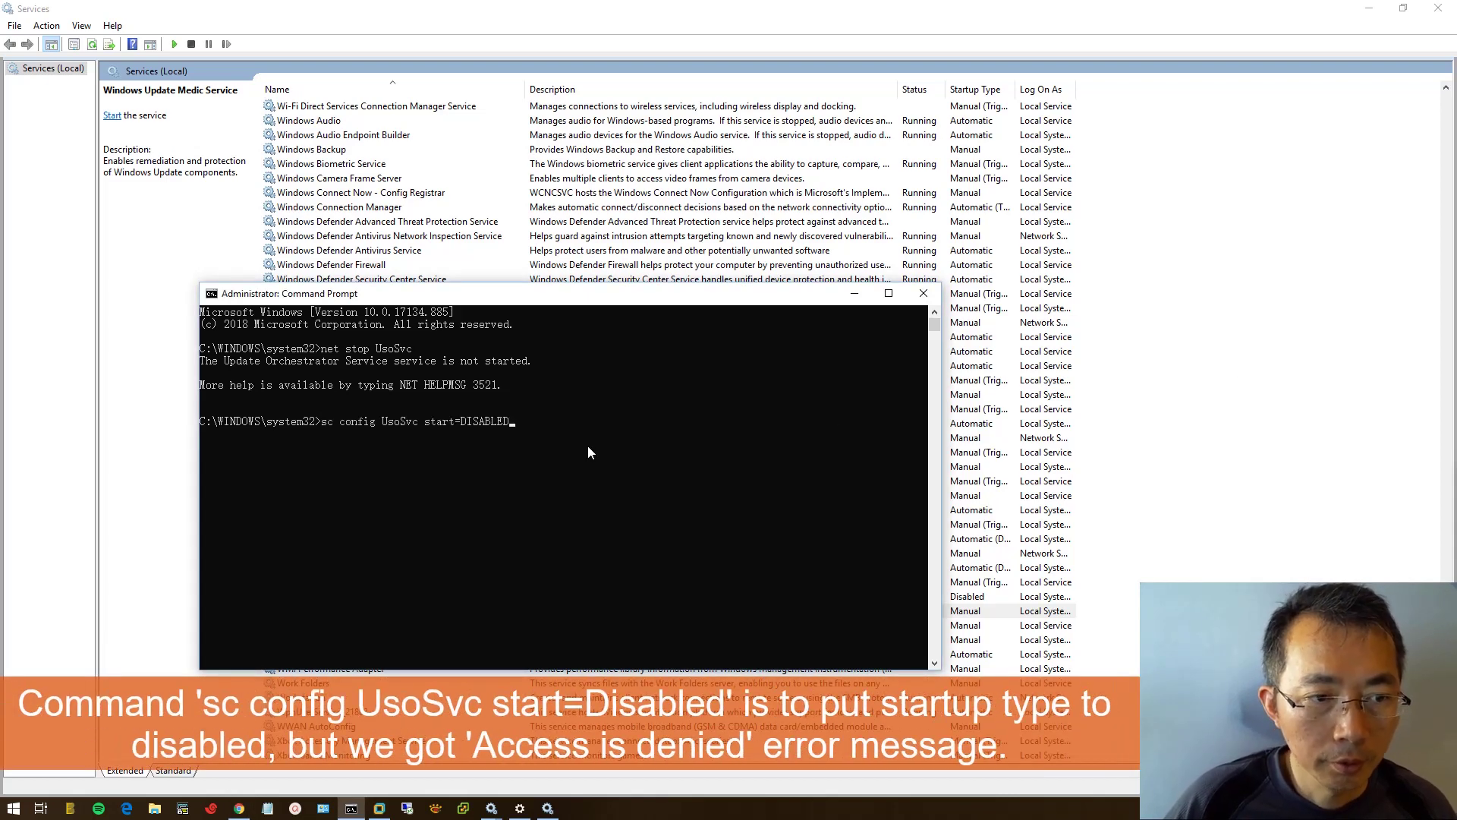
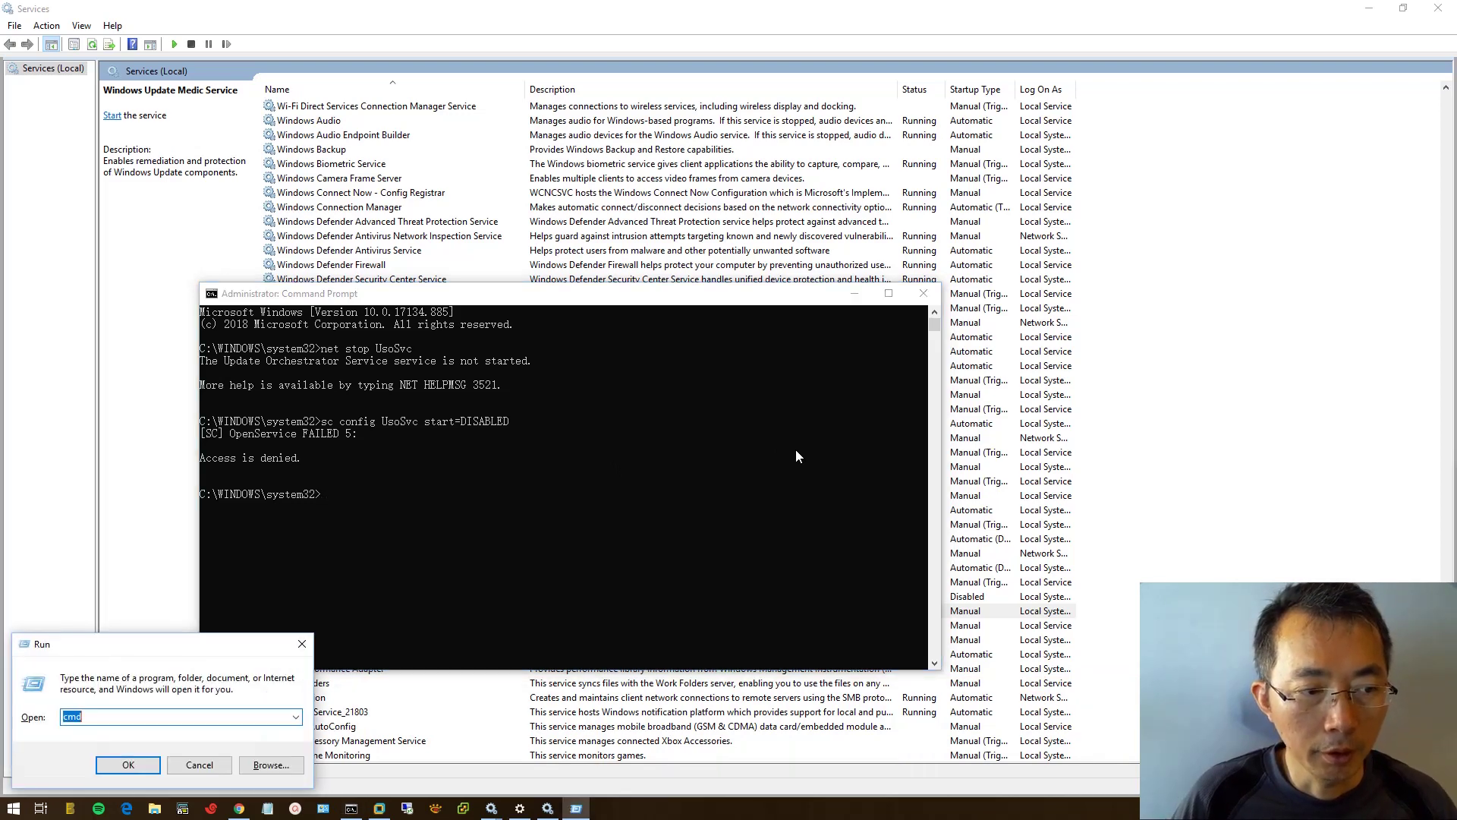
Step: Enter regedit in the Run box in place of cmd to launch Registry Editor
{"action": "type", "text": "reged"}
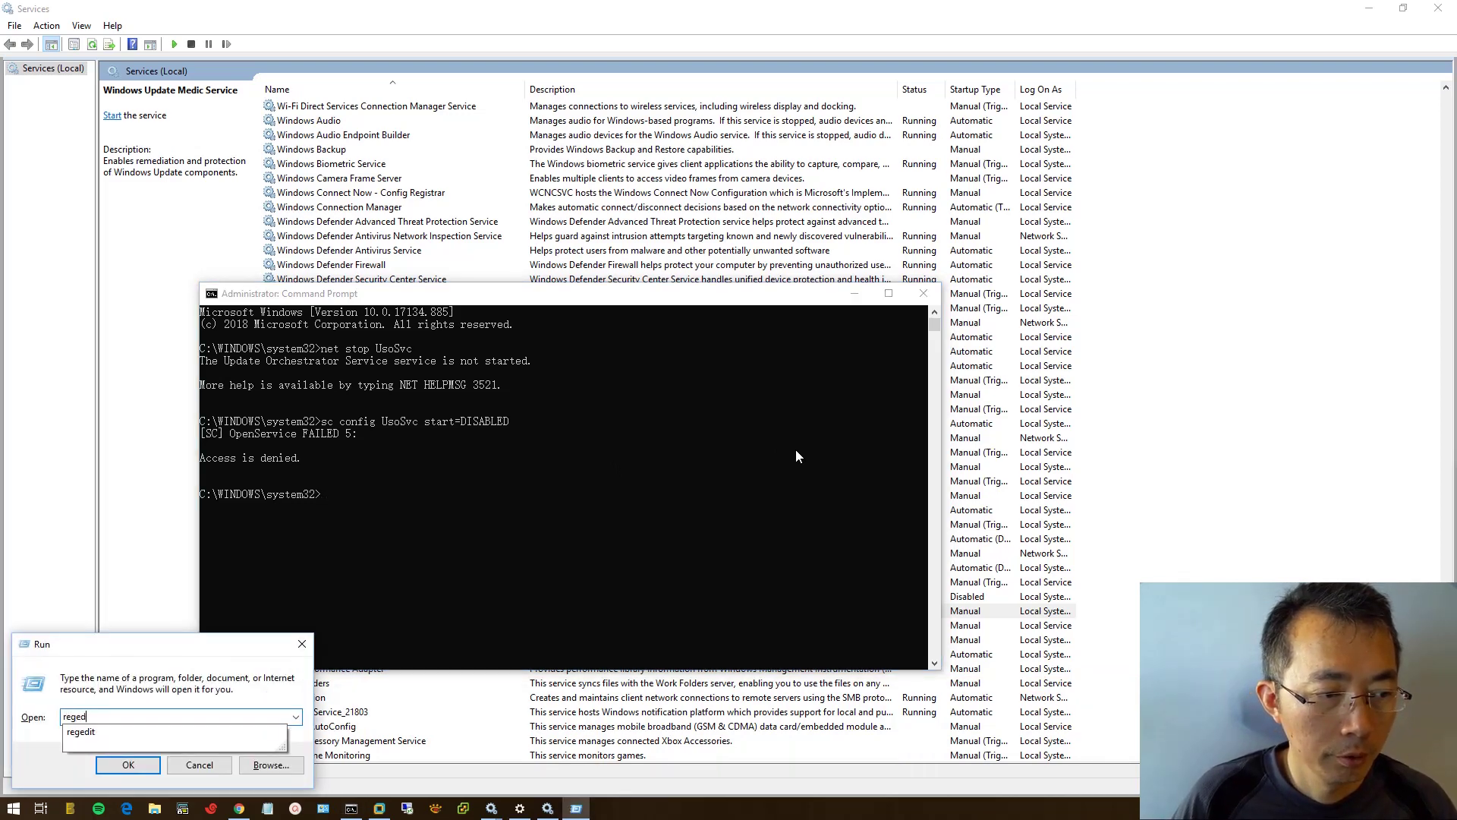
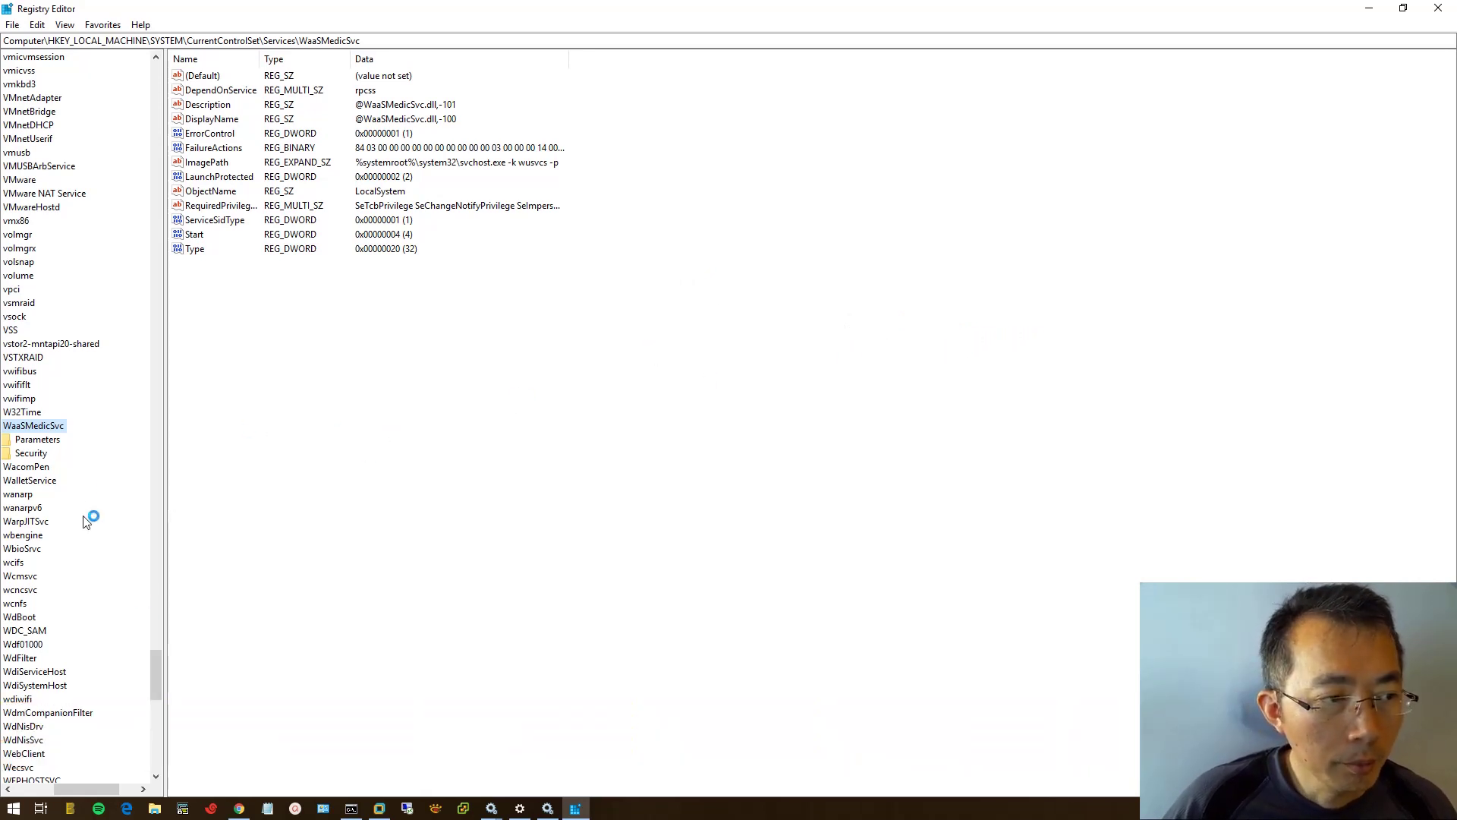
Step: Collapse the WaaSMedicSvc subkeys so the UsoSvc key shows in the services tree
{"action": "left_click", "coordinate": [35, 788]}
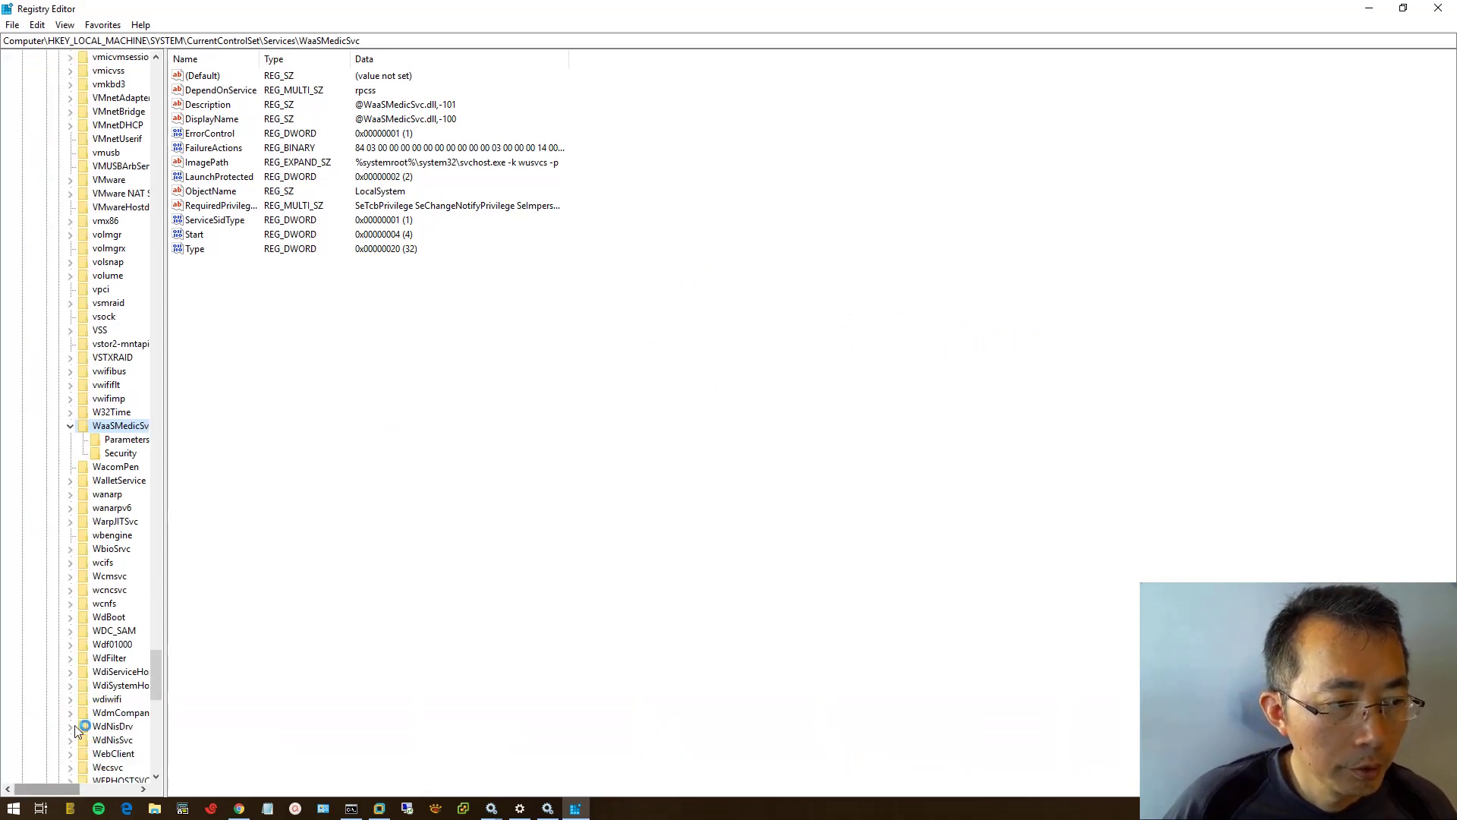
{"action": "left_click", "coordinate": [70, 425]}
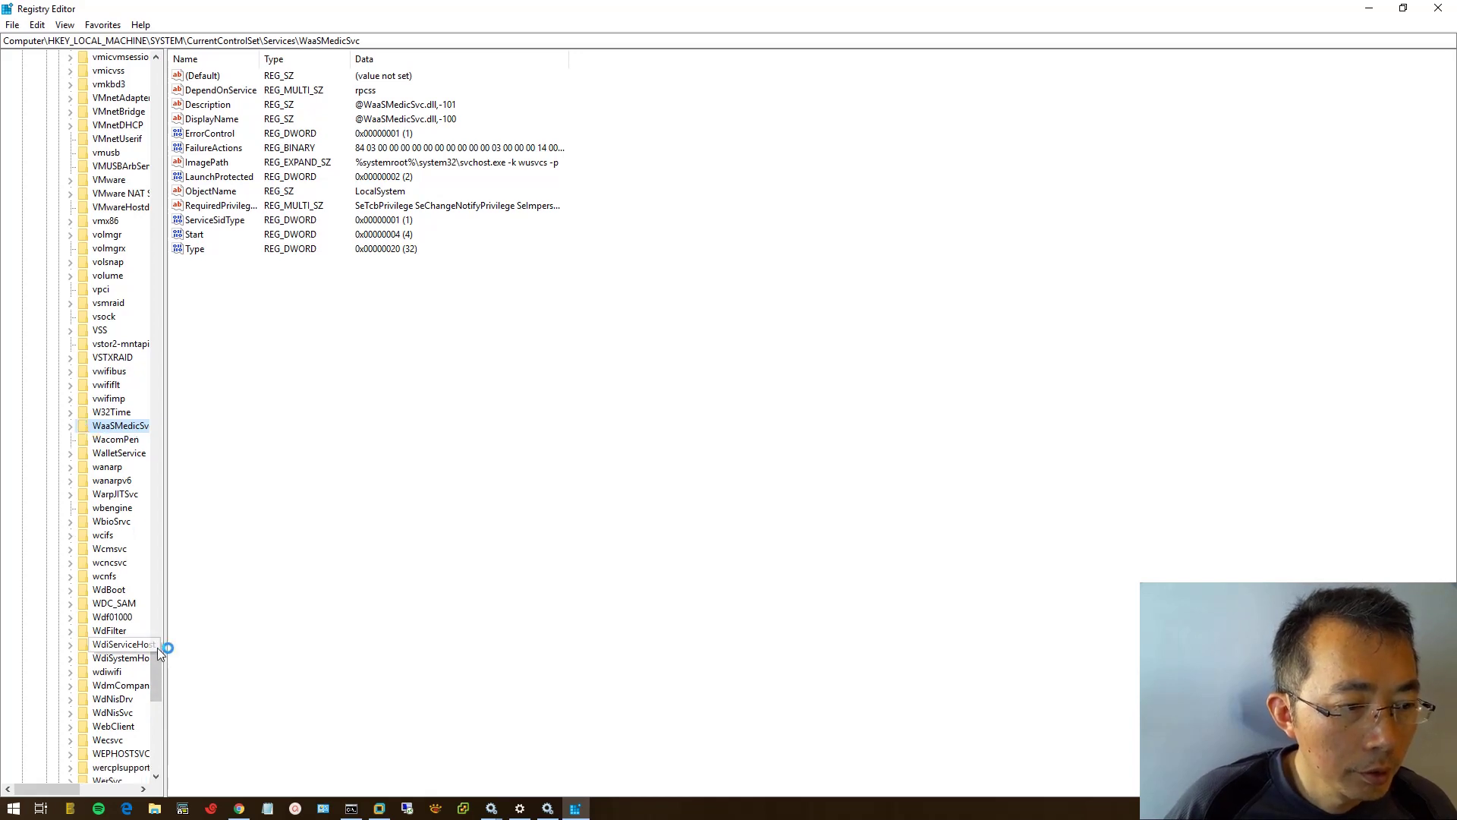
{"action": "left_click", "coordinate": [161, 627]}
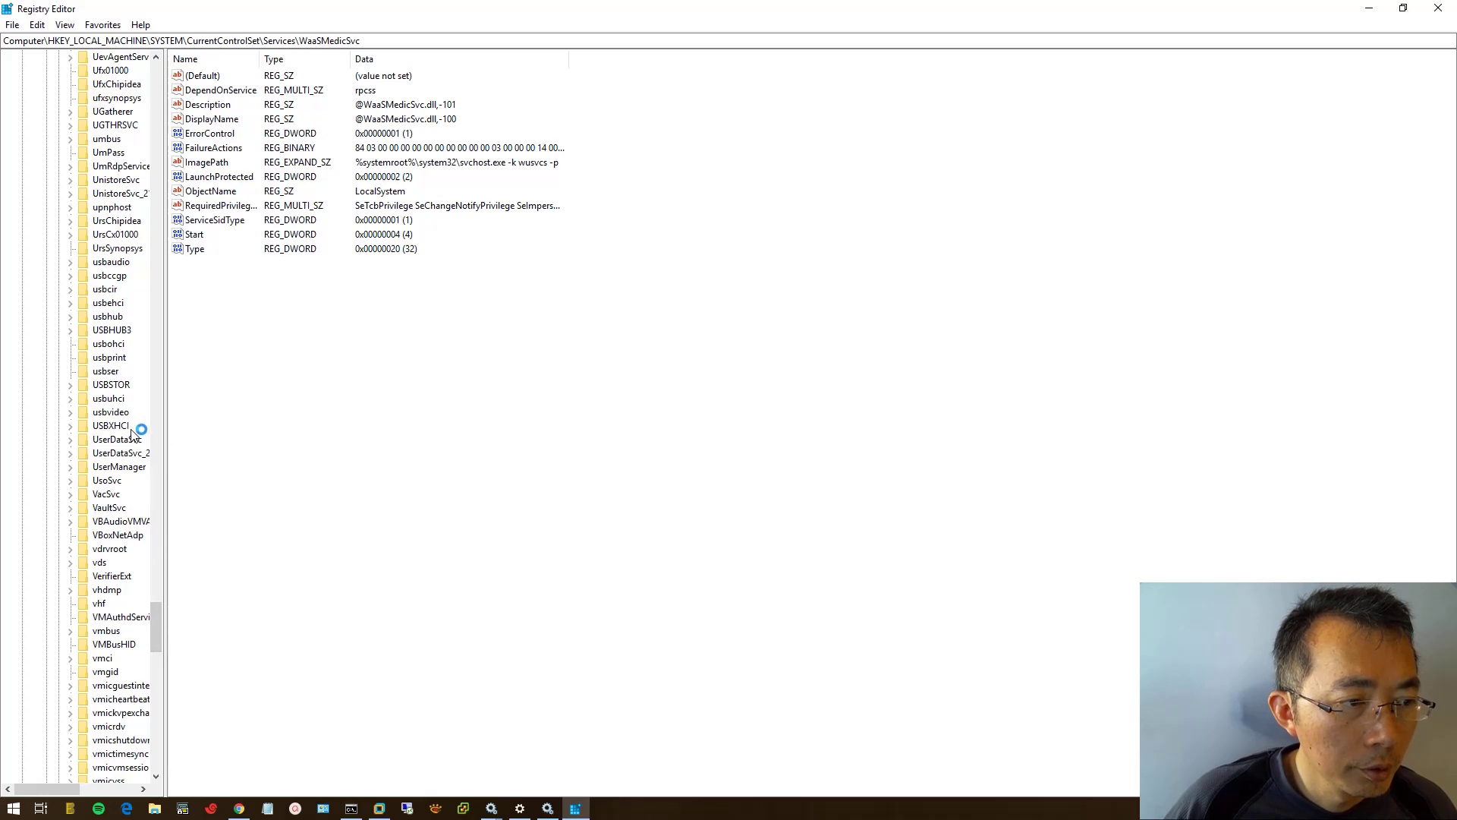
Step: Change UsoSvc's Start value to 4 and bring up FailureActions in the Edit Binary Value dialog
{"action": "left_click", "coordinate": [114, 480]}
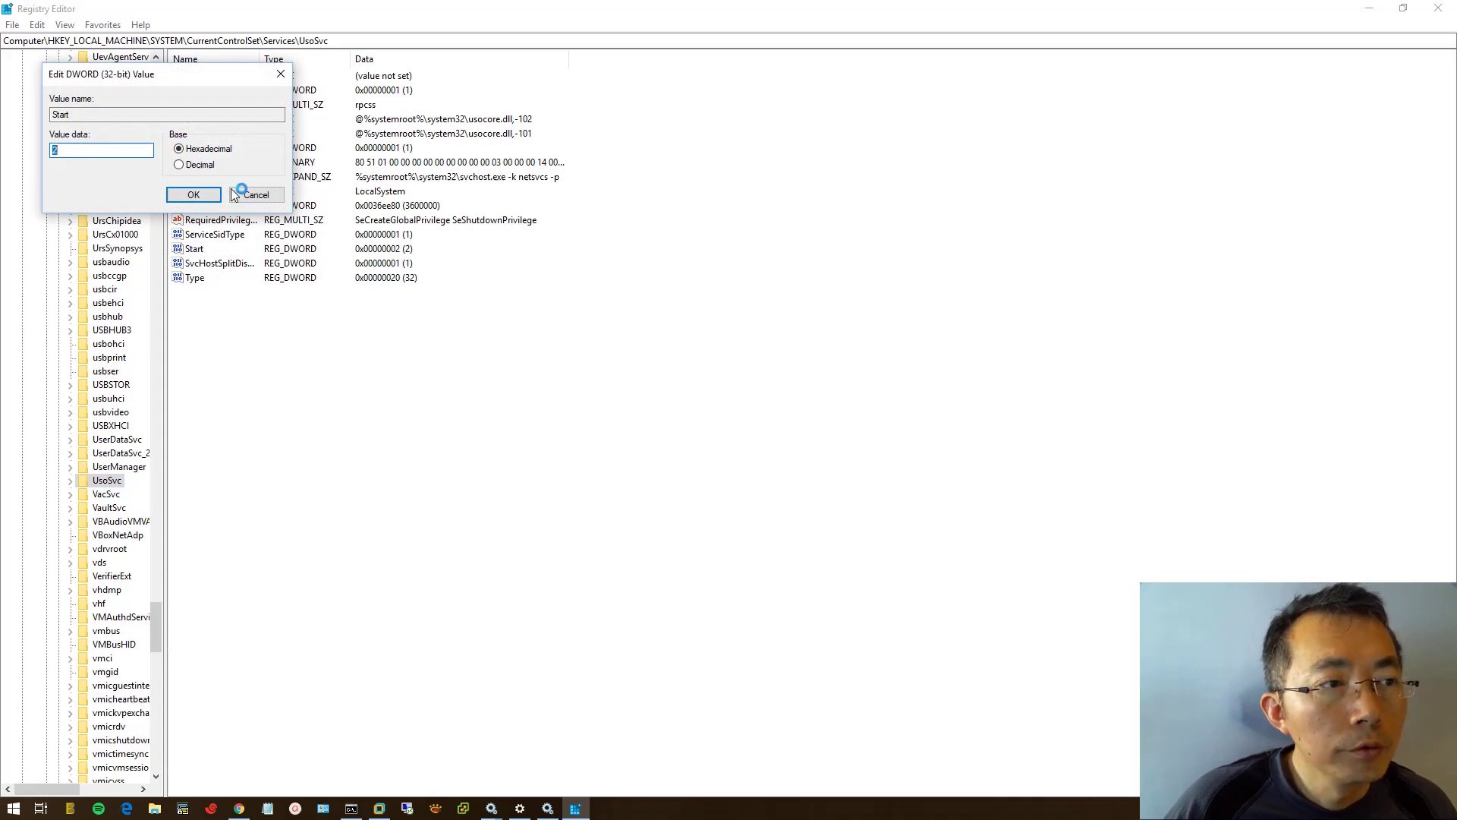
{"action": "type", "text": "4"}
{"action": "left_click", "coordinate": [205, 196]}
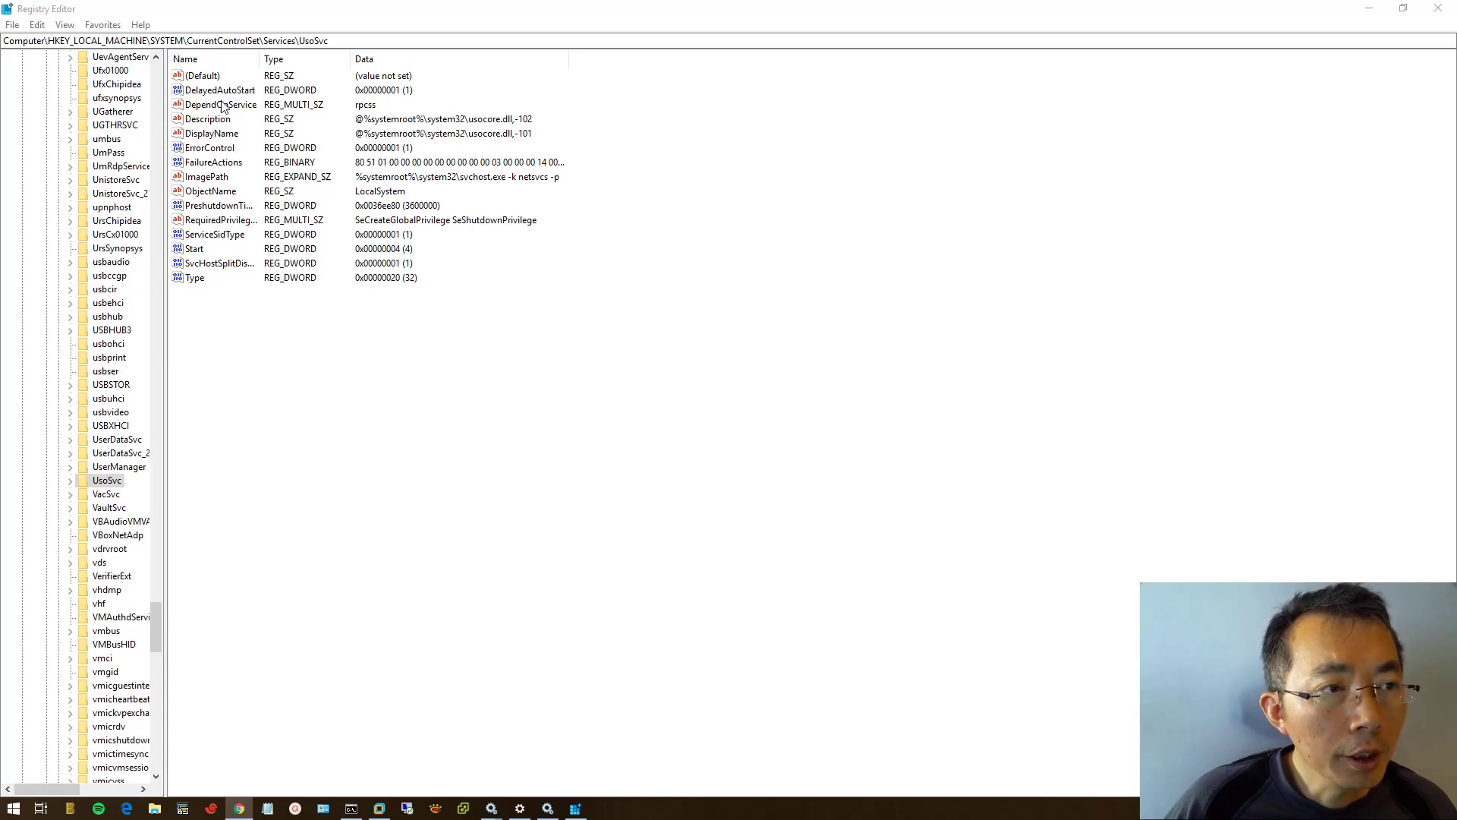
{"action": "double_click", "coordinate": [224, 163]}
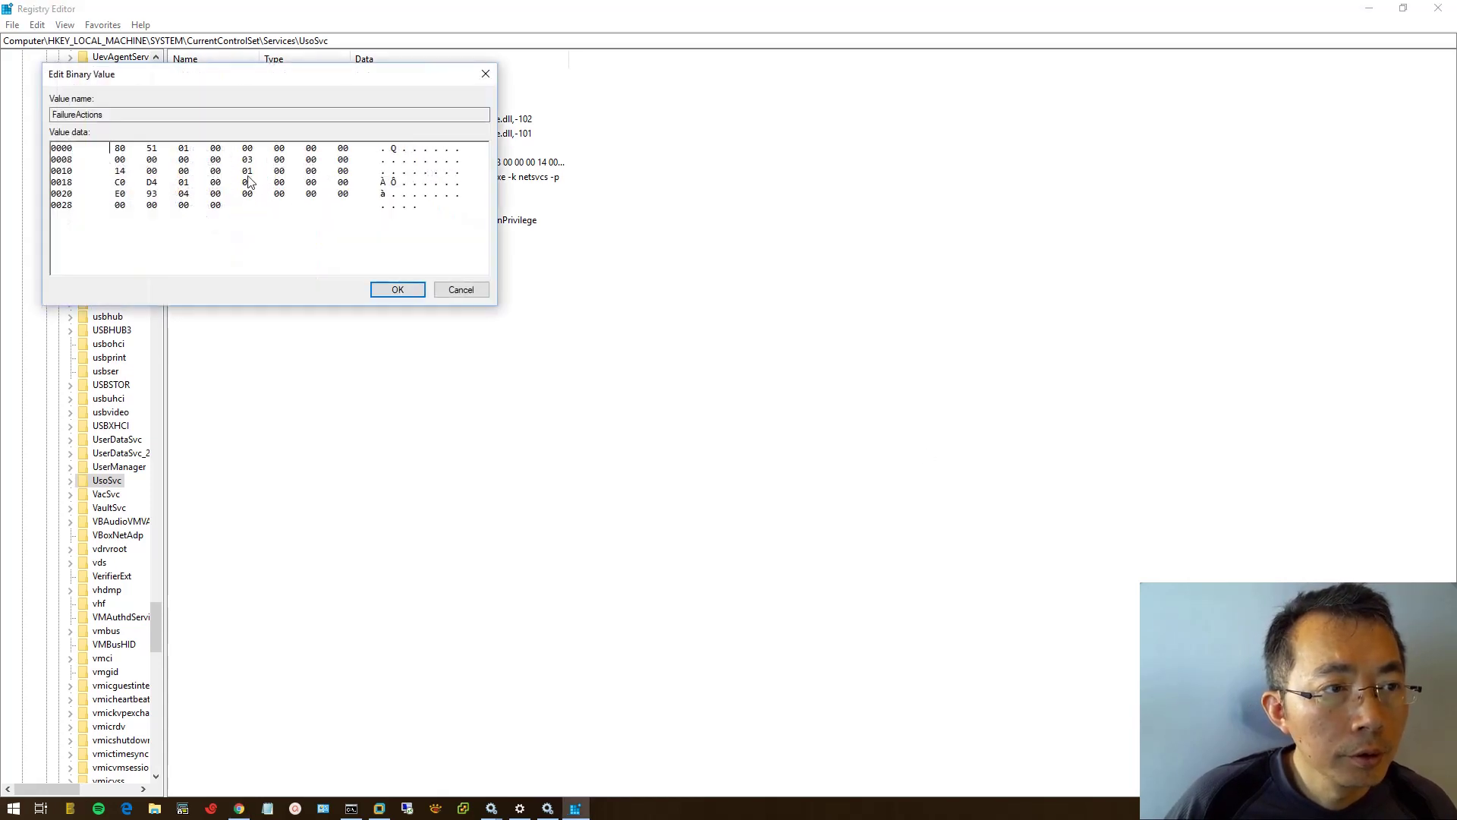
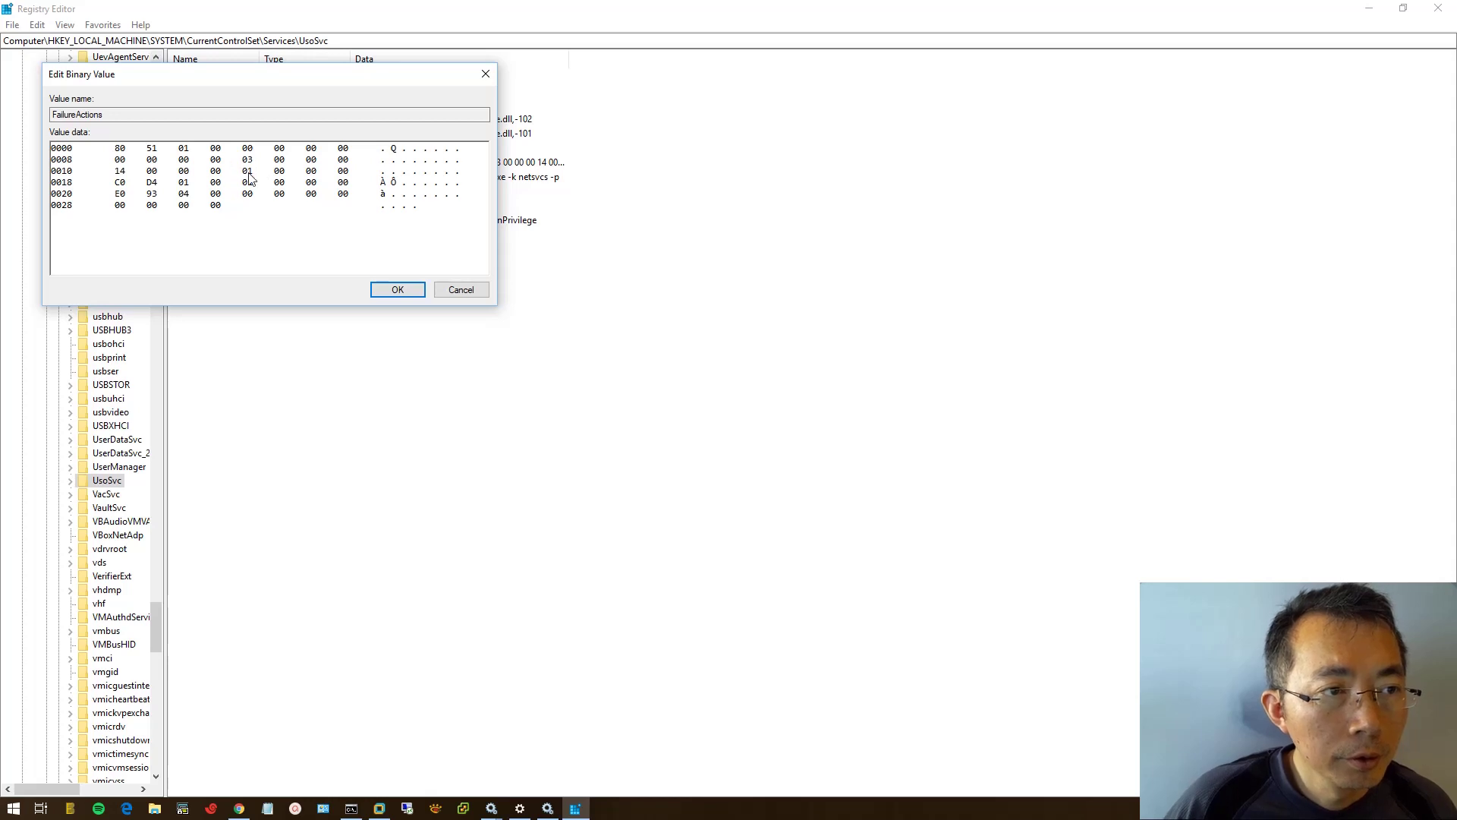
Step: Replace row 0010's 01 byte in UsoSvc FailureActions with 00, save, and return to Command Prompt
{"action": "left_click_drag", "start_coordinate": [246, 172], "coordinate": [274, 173]}
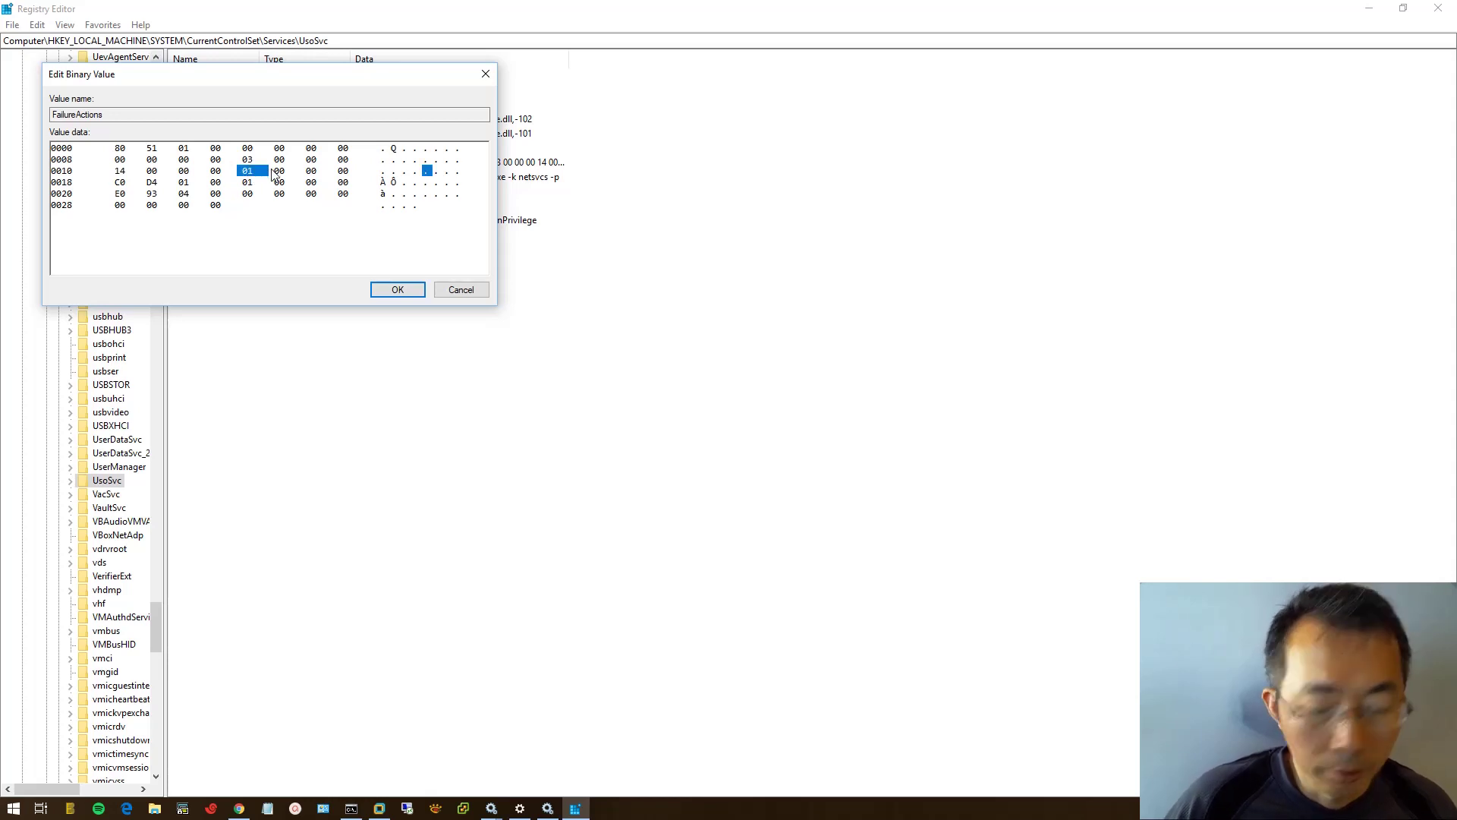
{"action": "type", "text": "00"}
{"action": "left_click", "coordinate": [397, 290]}
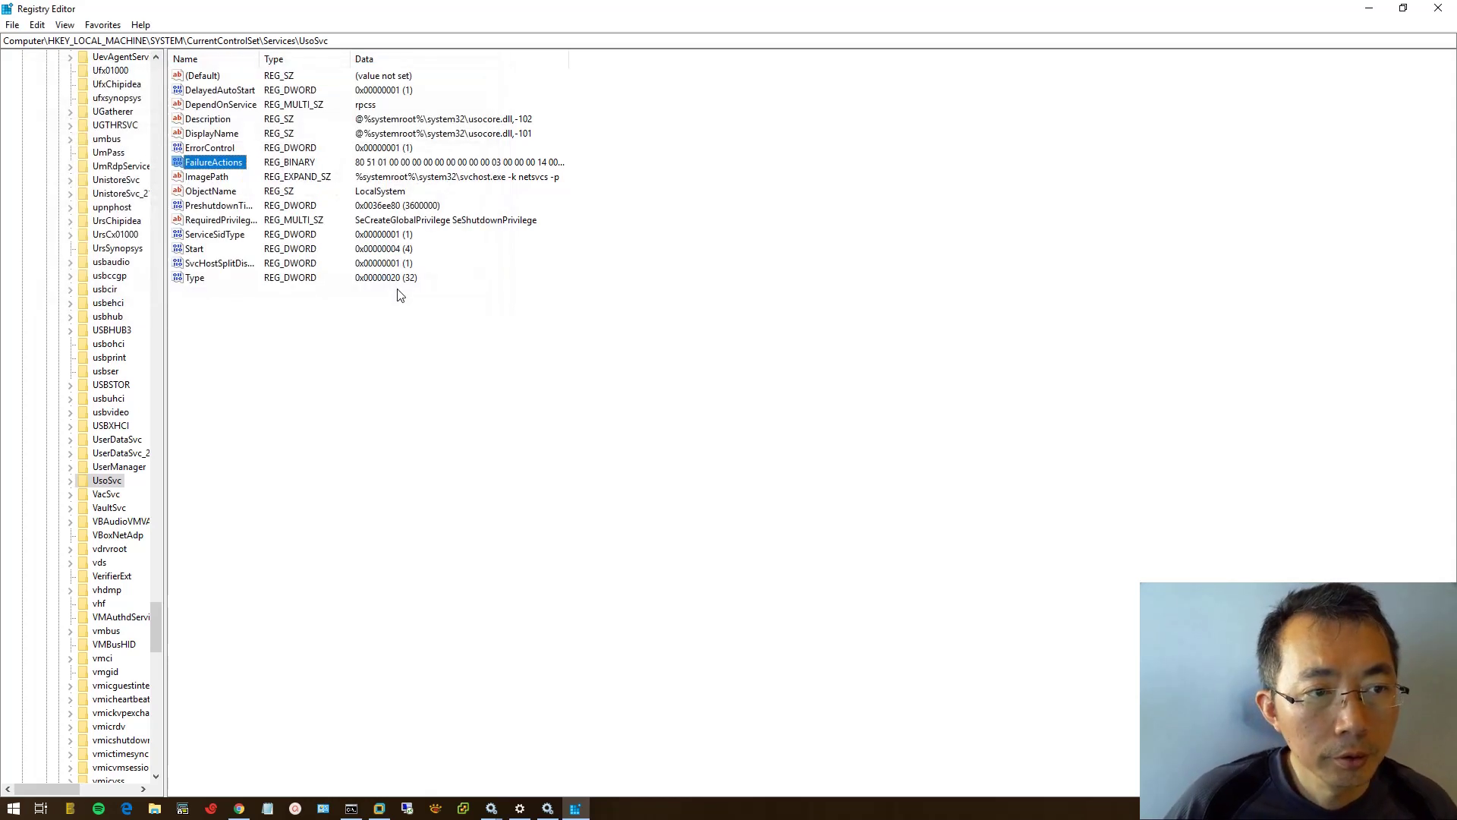
{"action": "key", "text": "alt+Tab"}
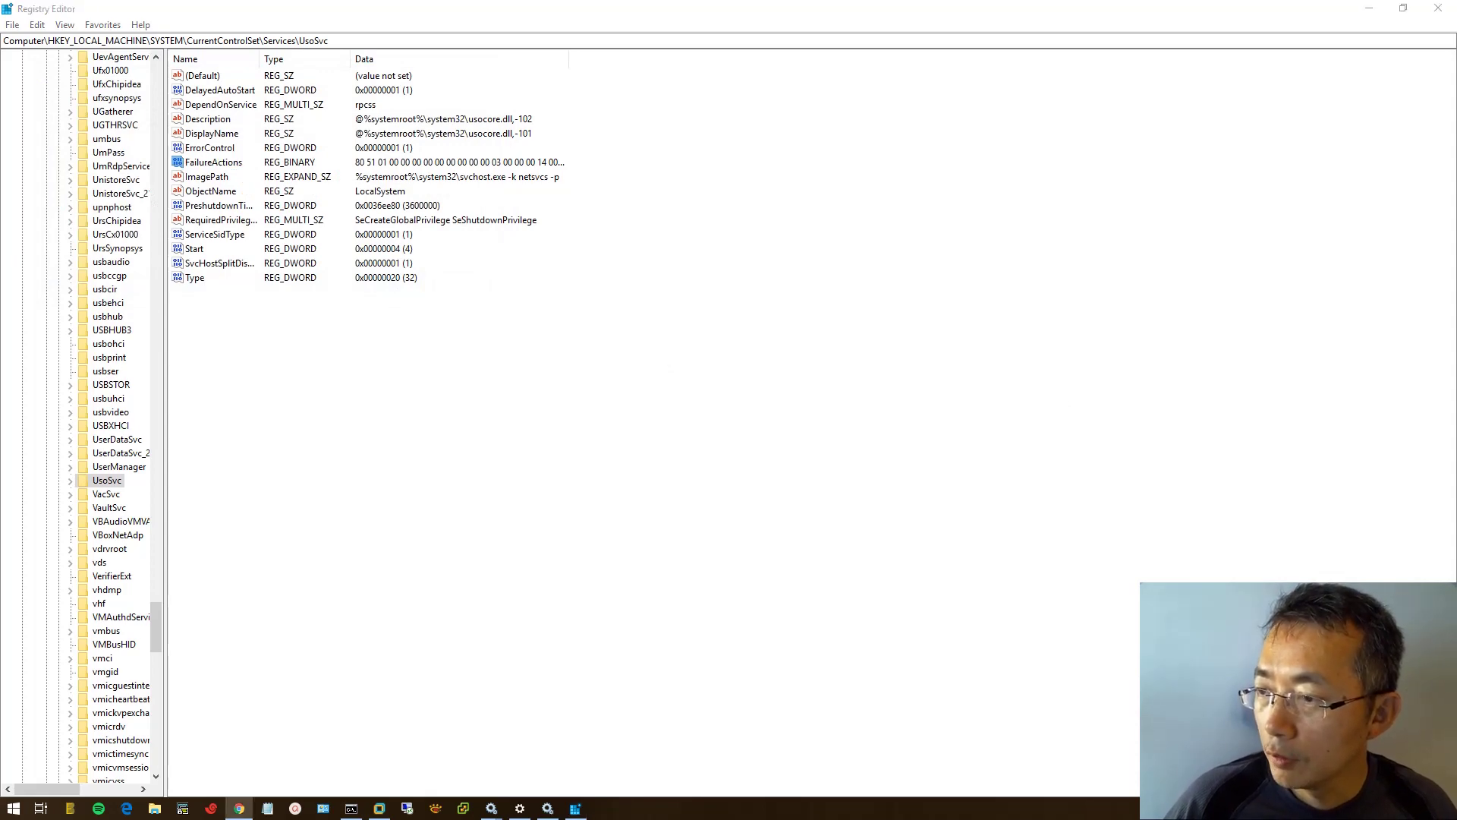
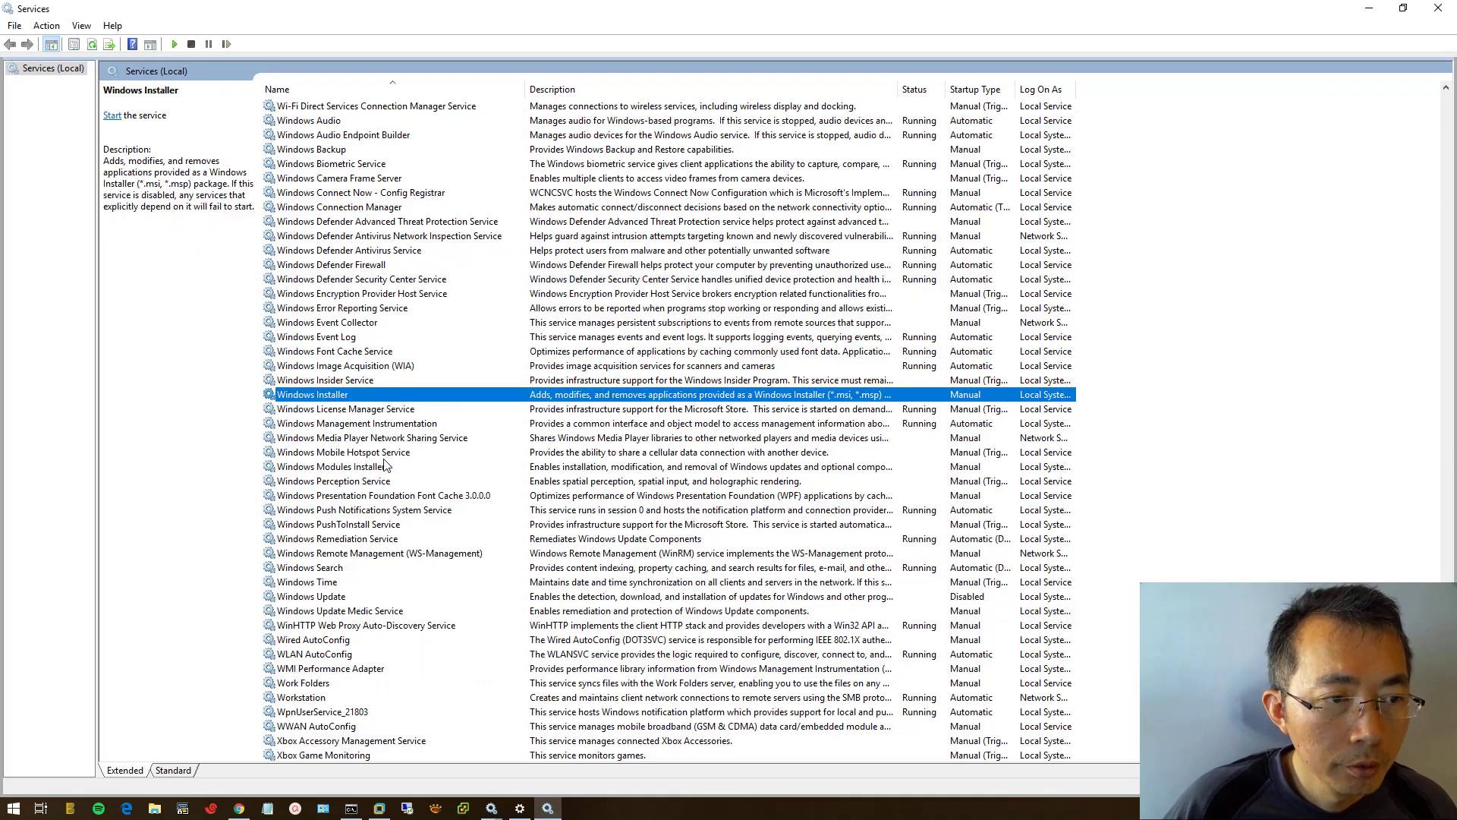
Step: Verify Update Orchestrator Service shows Stopped with Disabled startup, then close the Services console
{"action": "scroll", "coordinate": [364, 358], "scroll_direction": "up", "scroll_amount": 3}
{"action": "scroll", "coordinate": [362, 357], "scroll_direction": "up", "scroll_amount": 7}
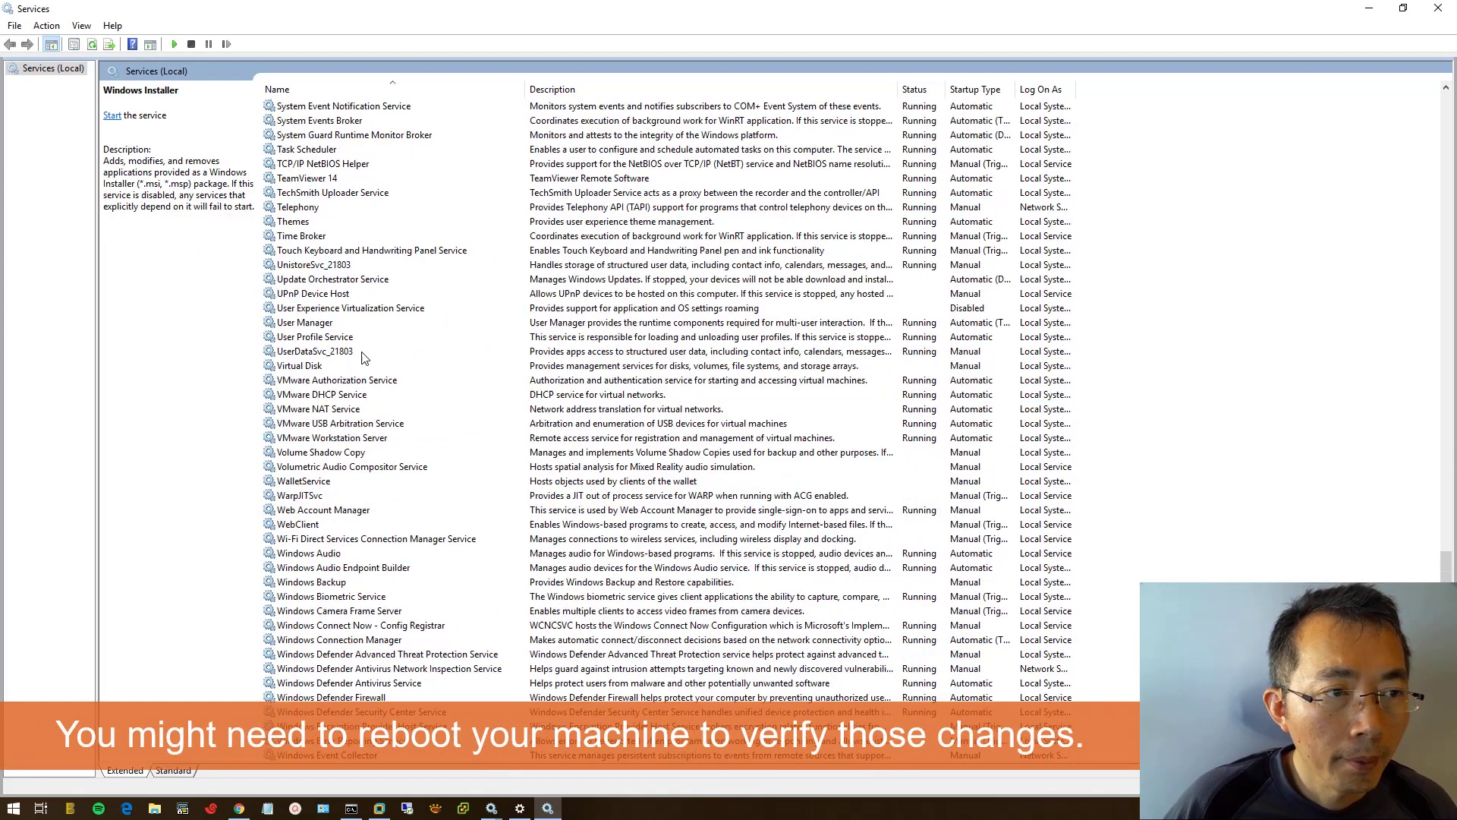
{"action": "left_click", "coordinate": [357, 280]}
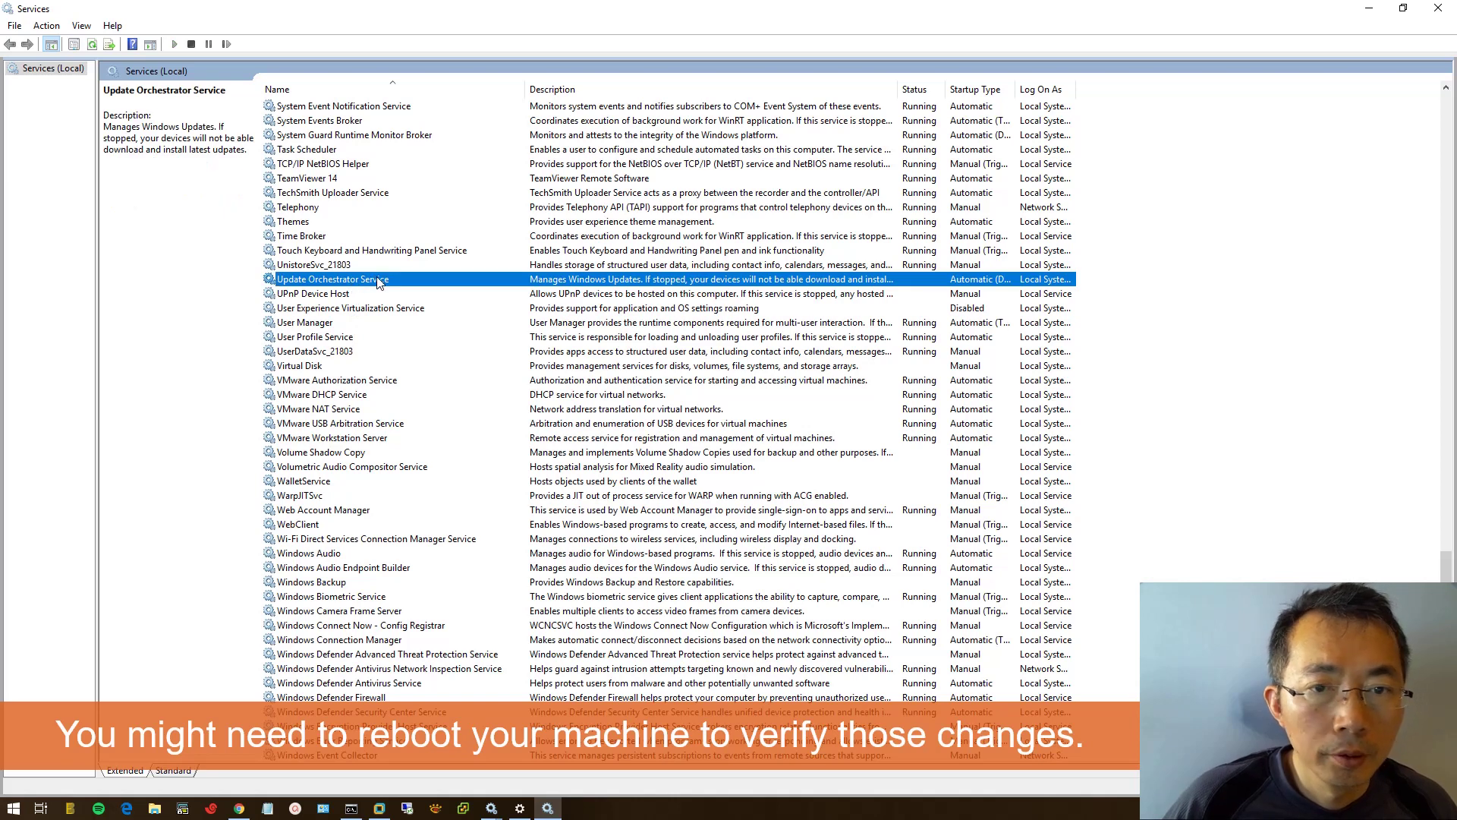
{"action": "double_click", "coordinate": [377, 281]}
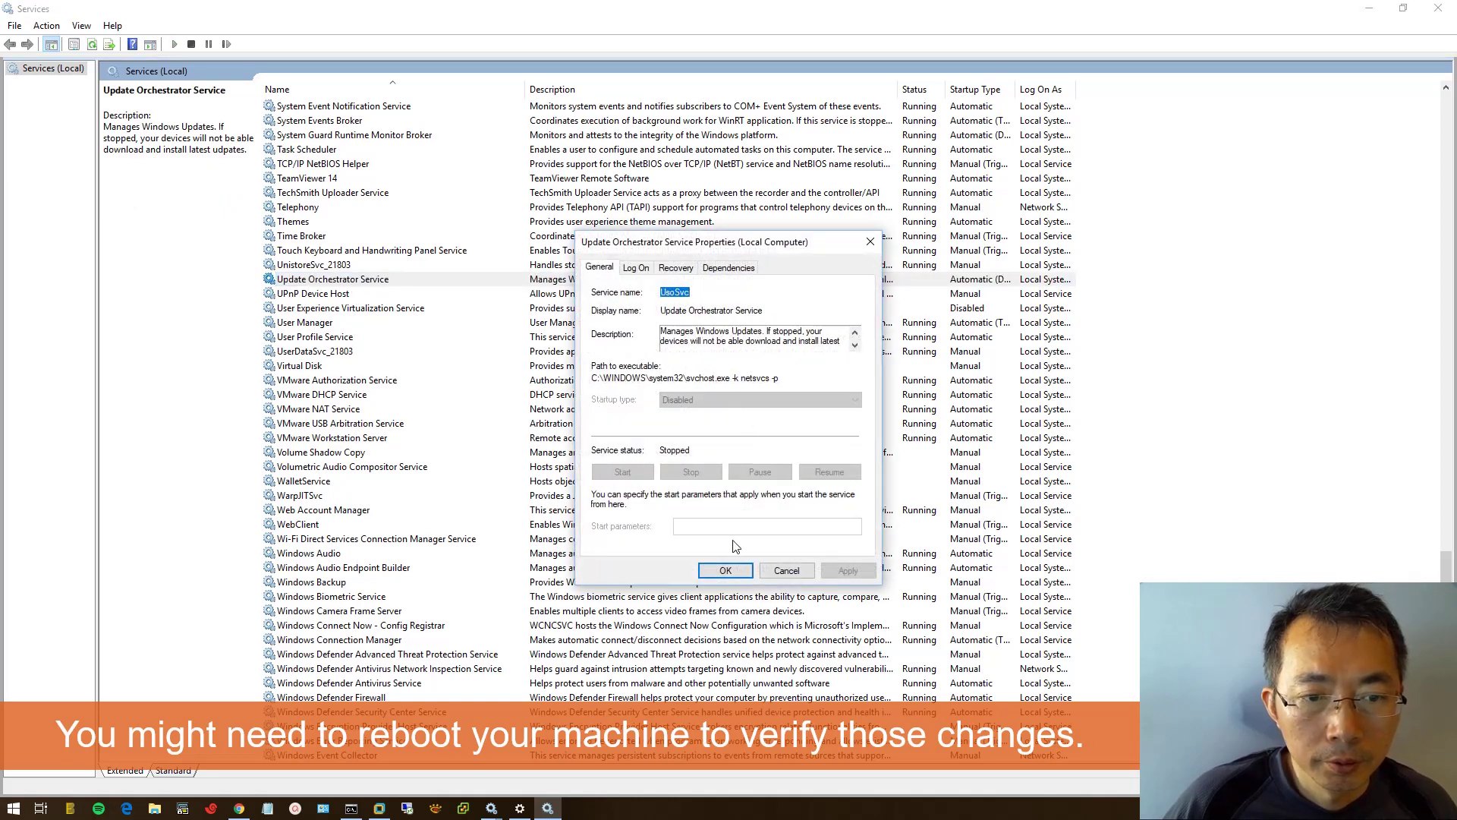
{"action": "left_click", "coordinate": [727, 571]}
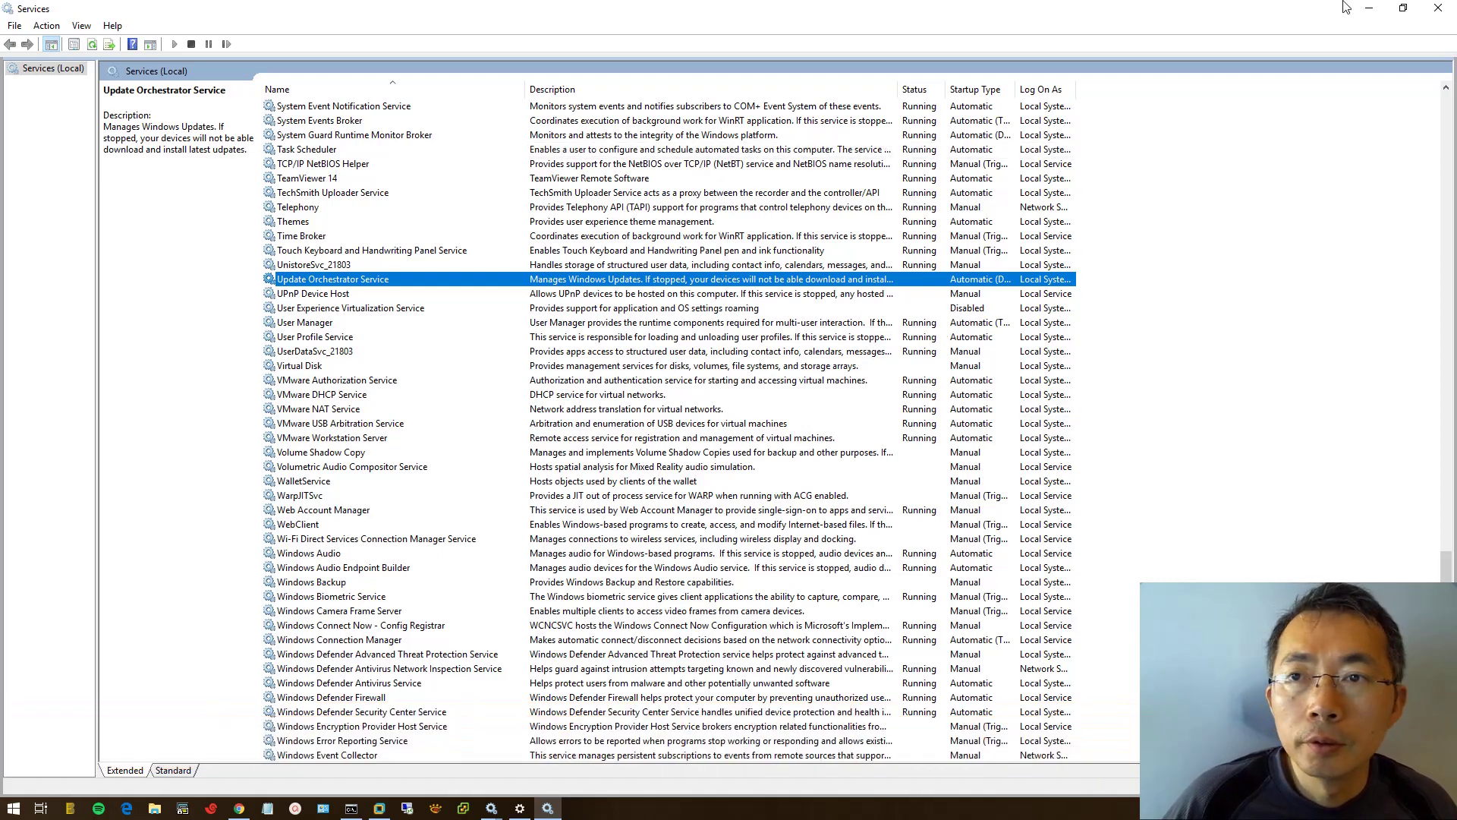
{"action": "left_click", "coordinate": [1444, 10]}
Step: Close the Command Prompt and Settings windows, leaving the empty desktop
{"action": "left_click", "coordinate": [922, 294]}
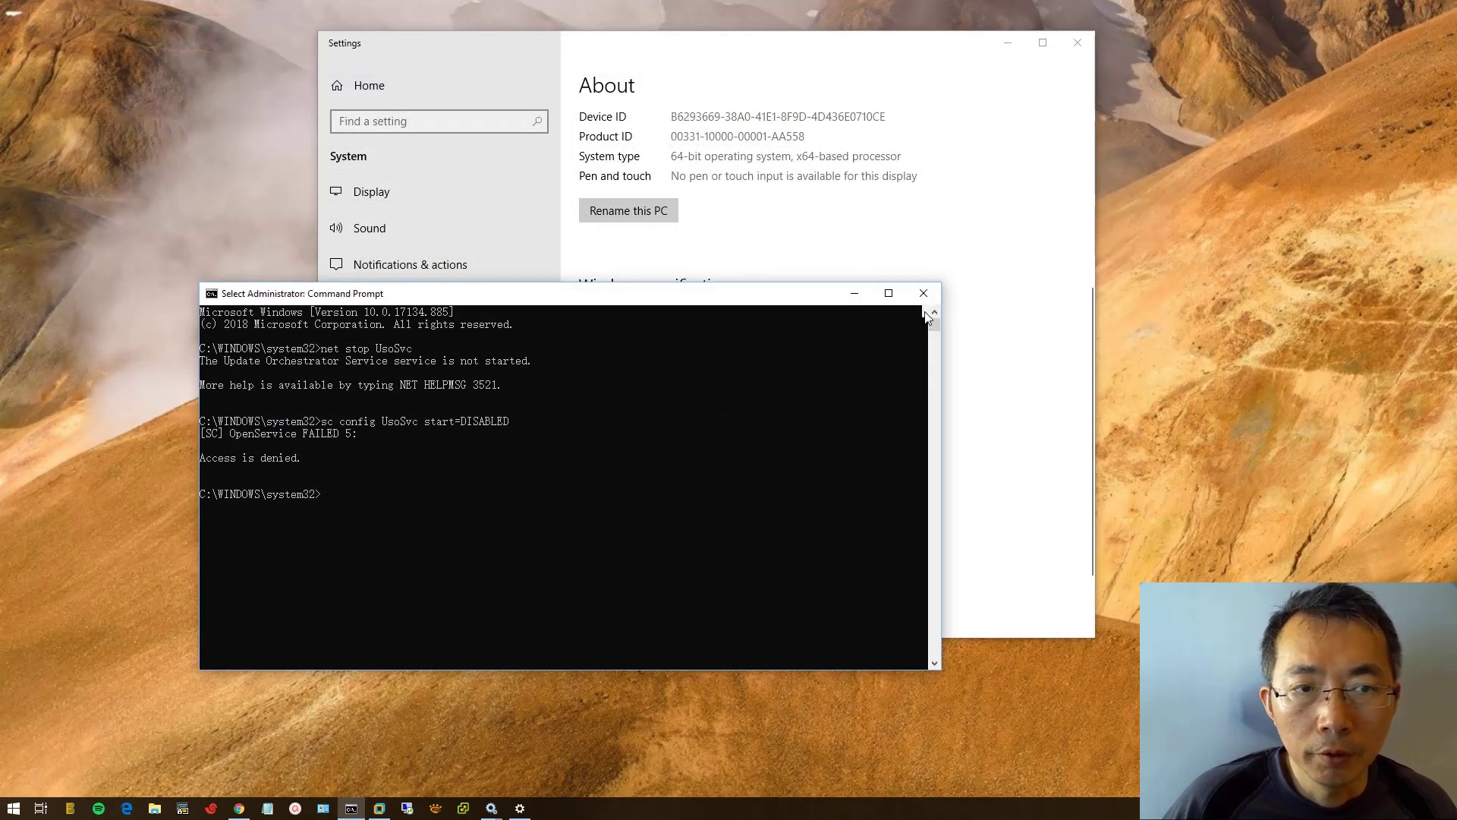
{"action": "left_click", "coordinate": [1078, 42]}
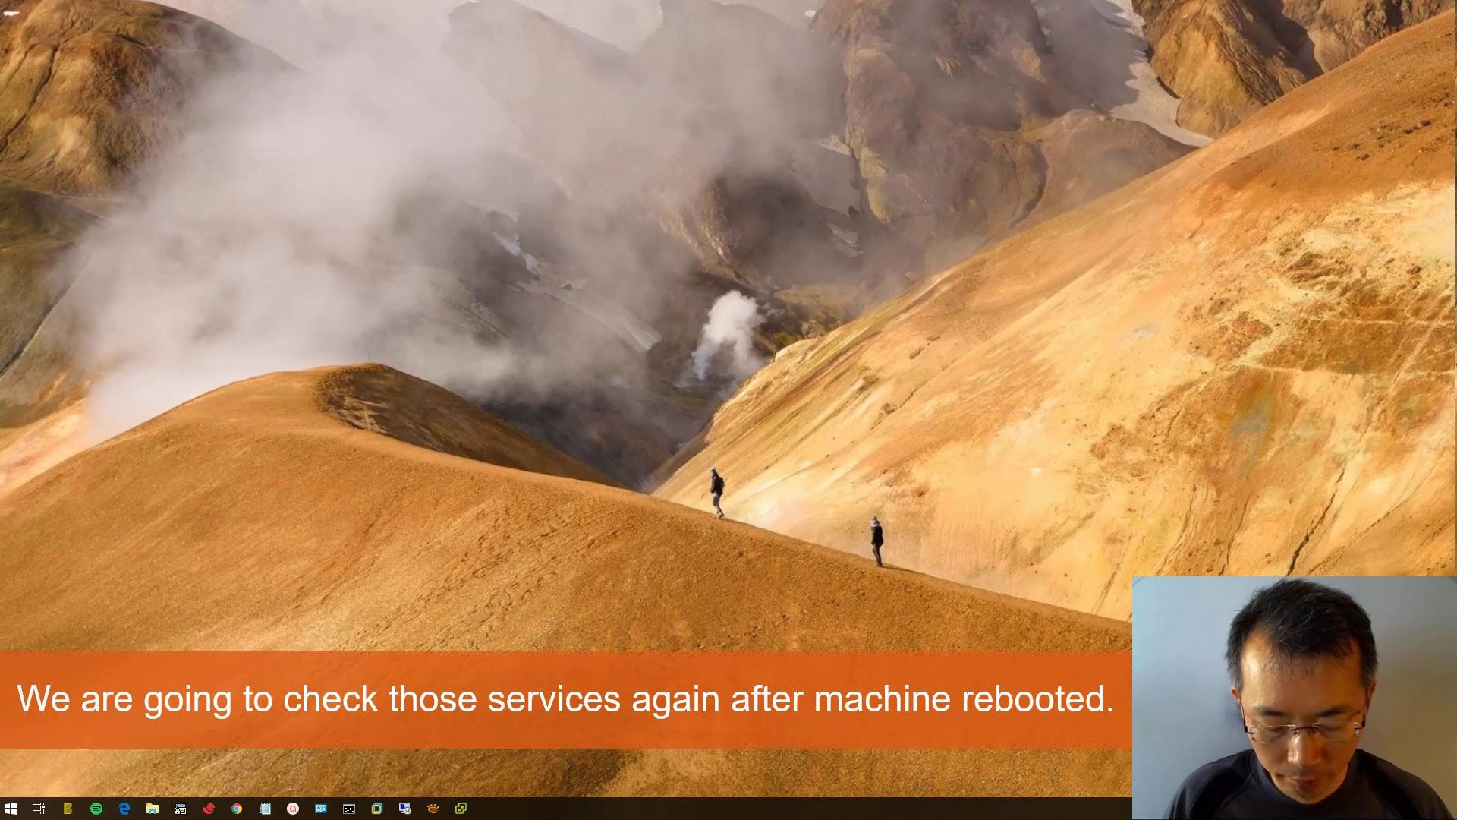
Step: Launch services.msc from the Run box, using the autocomplete suggestion after two failed attempts
{"action": "key", "text": "super+r"}
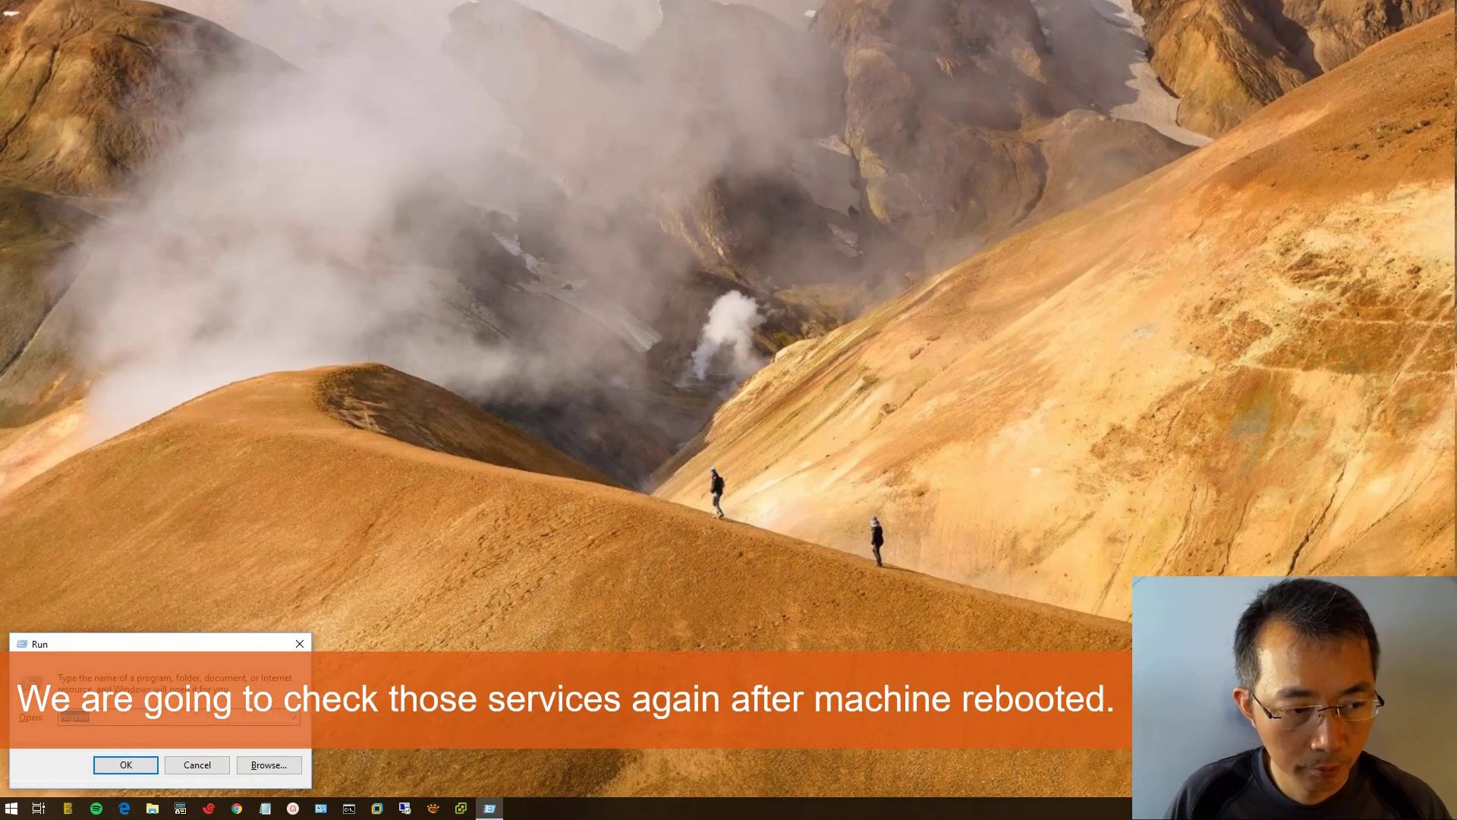
{"action": "type", "text": "services.ms"}
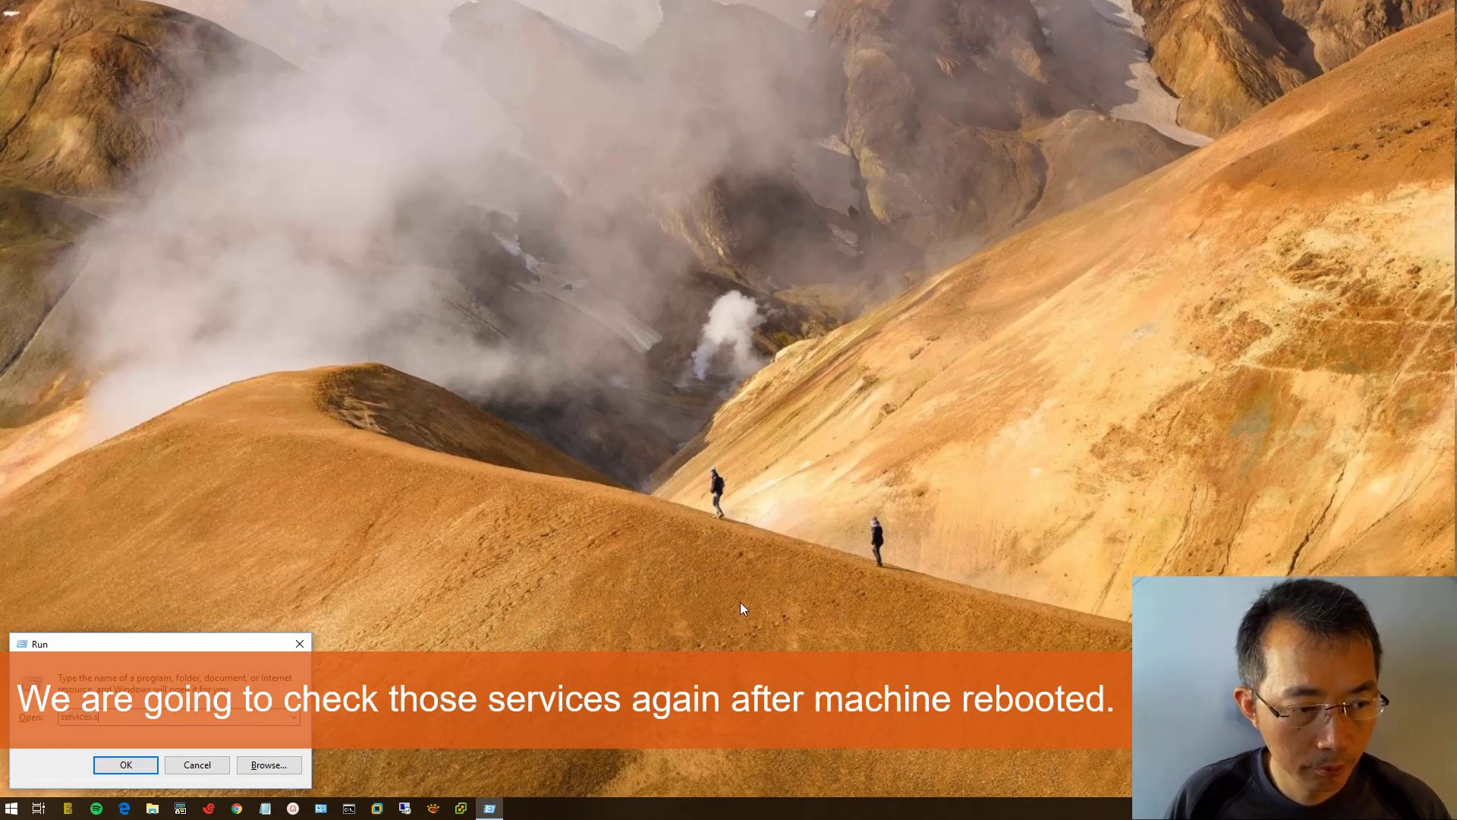
{"action": "type", "text": "c"}
{"action": "key", "text": "Return"}
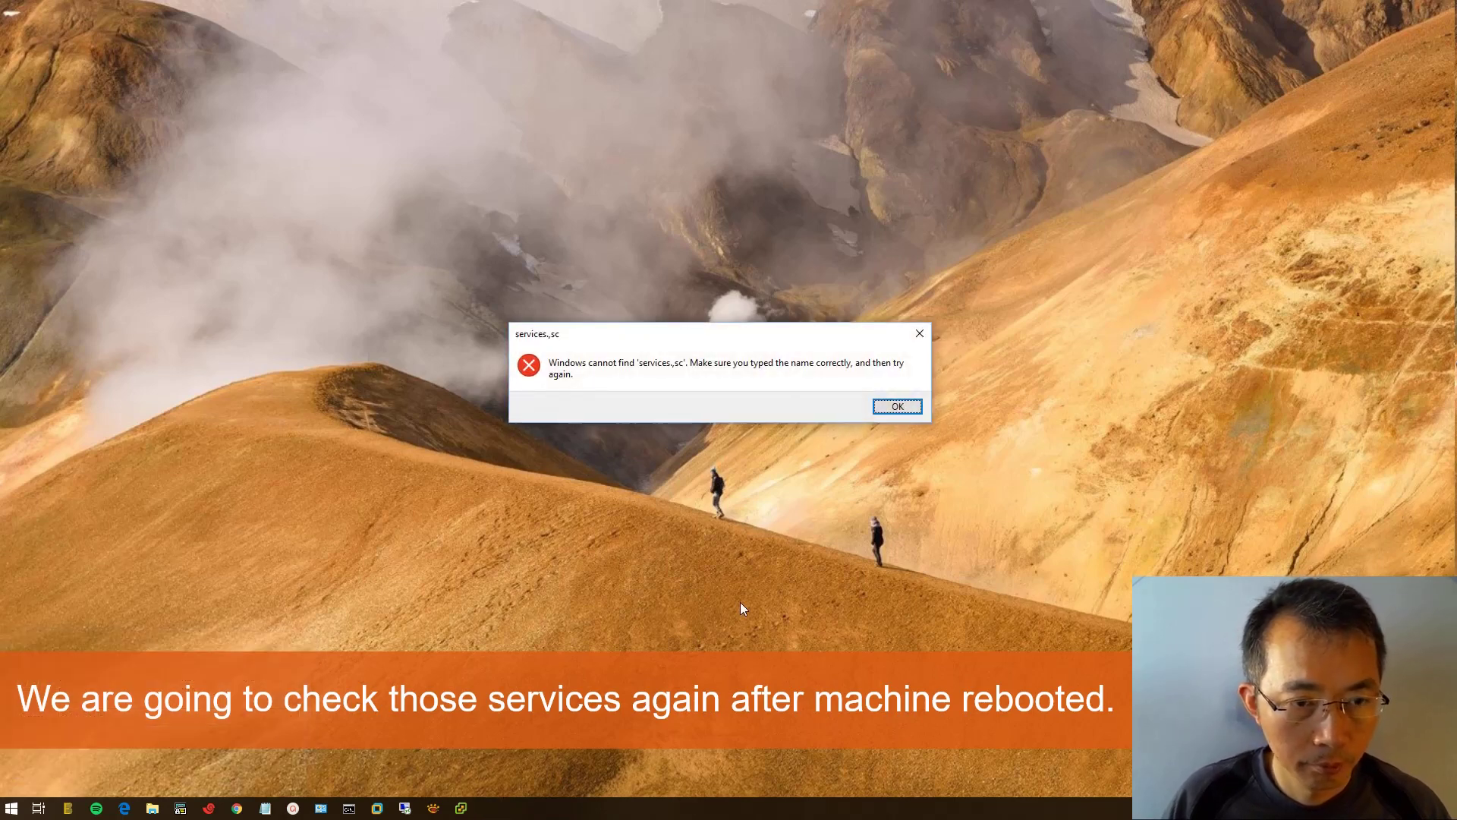
{"action": "key", "text": "Return"}
{"action": "key", "text": "Right"}
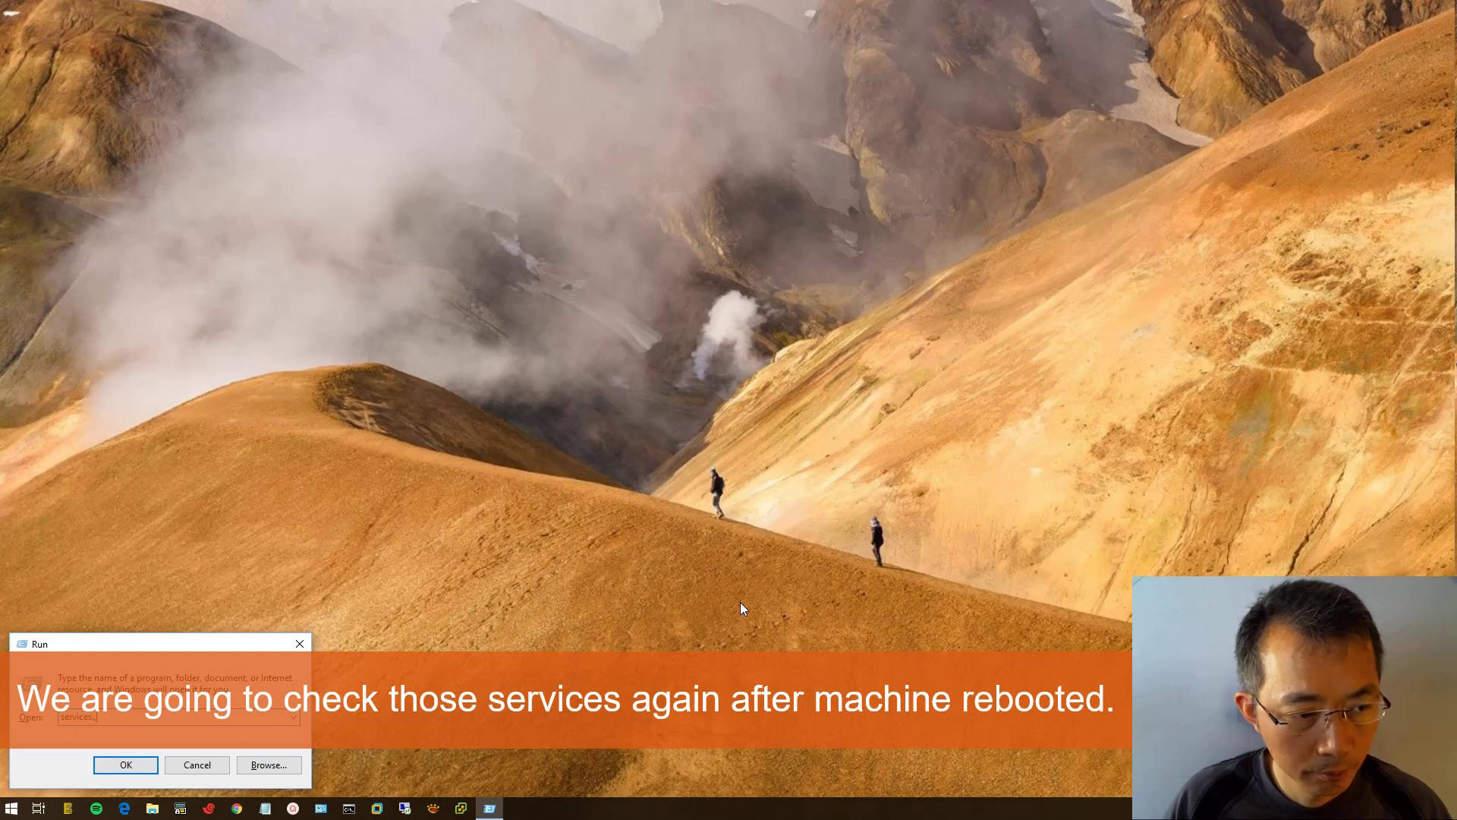
{"action": "type", "text": "msc"}
{"action": "key", "text": "Return"}
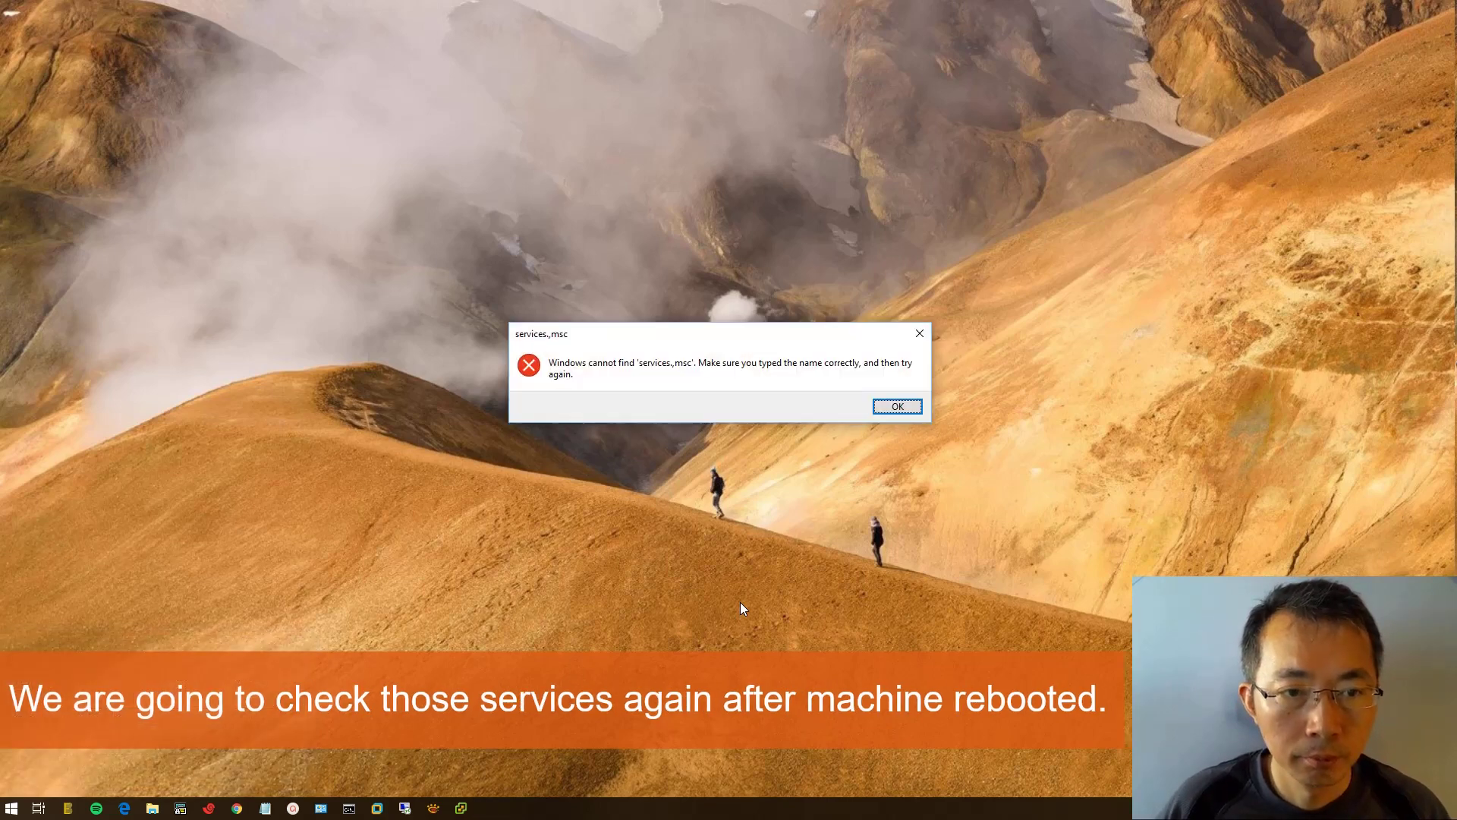
{"action": "key", "text": "Return"}
{"action": "key", "text": "BackSpace"}
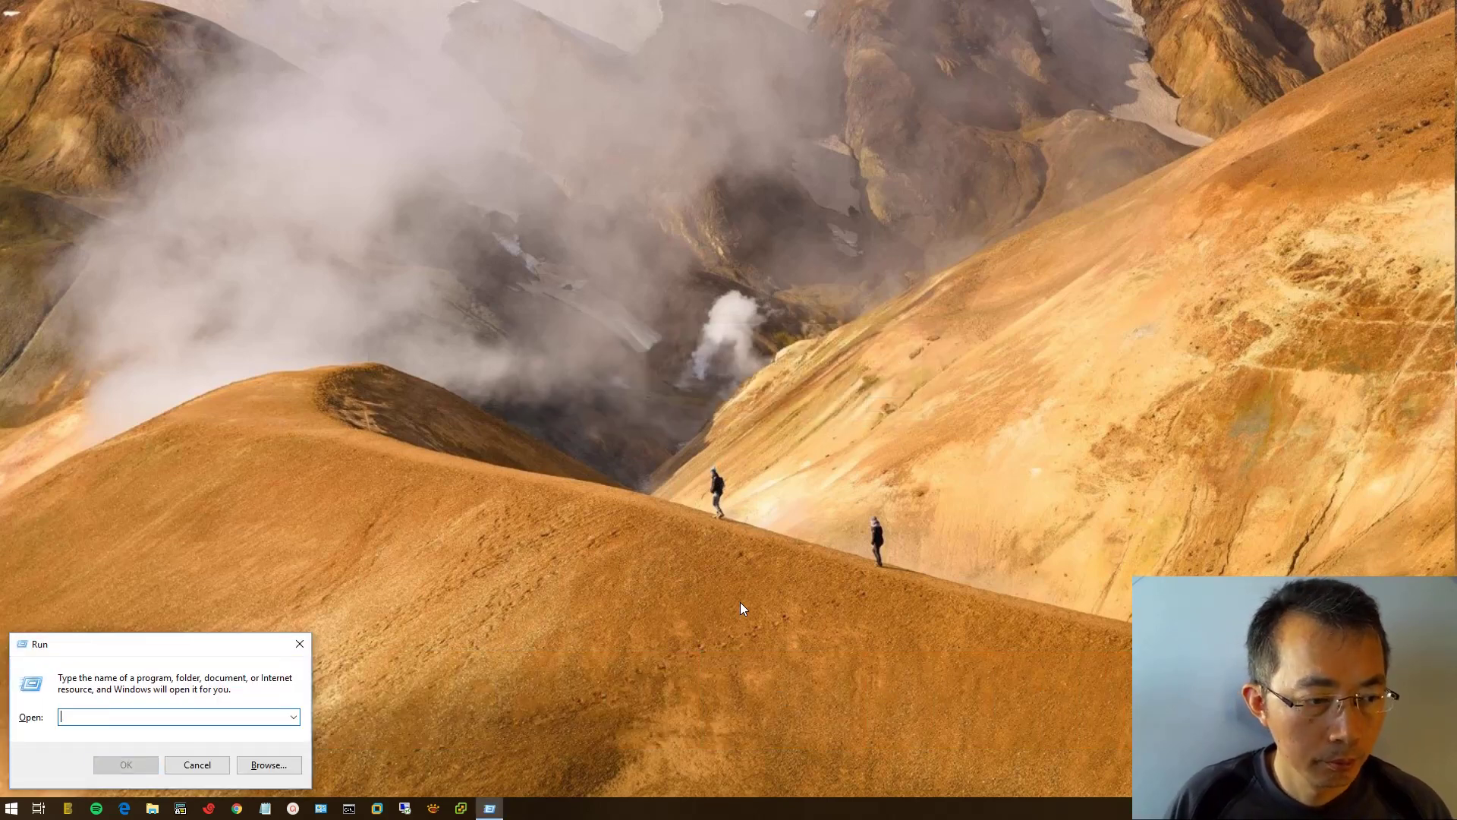
{"action": "type", "text": "servi"}
{"action": "key", "text": "Down"}
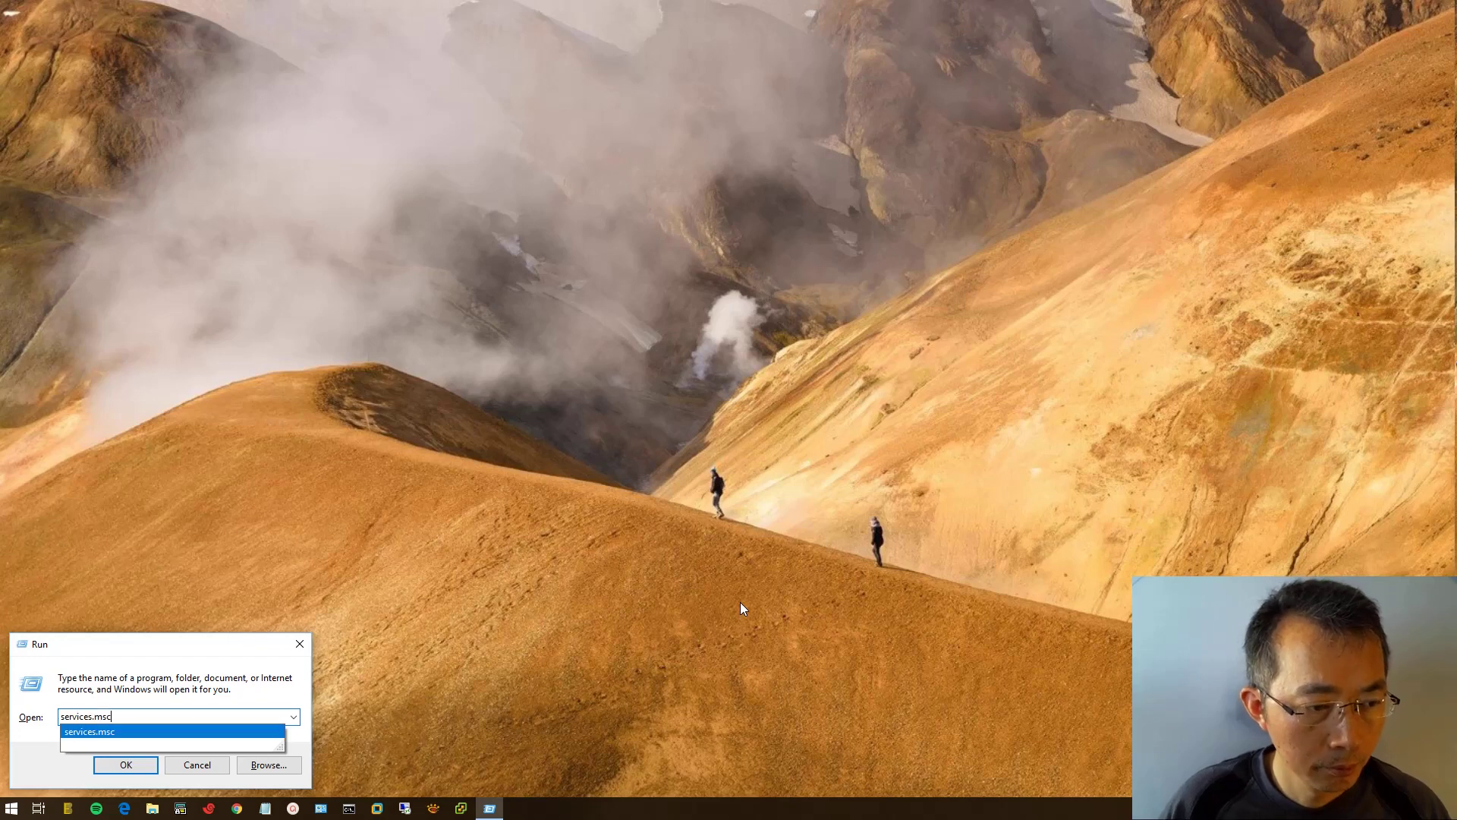
{"action": "key", "text": "Return"}
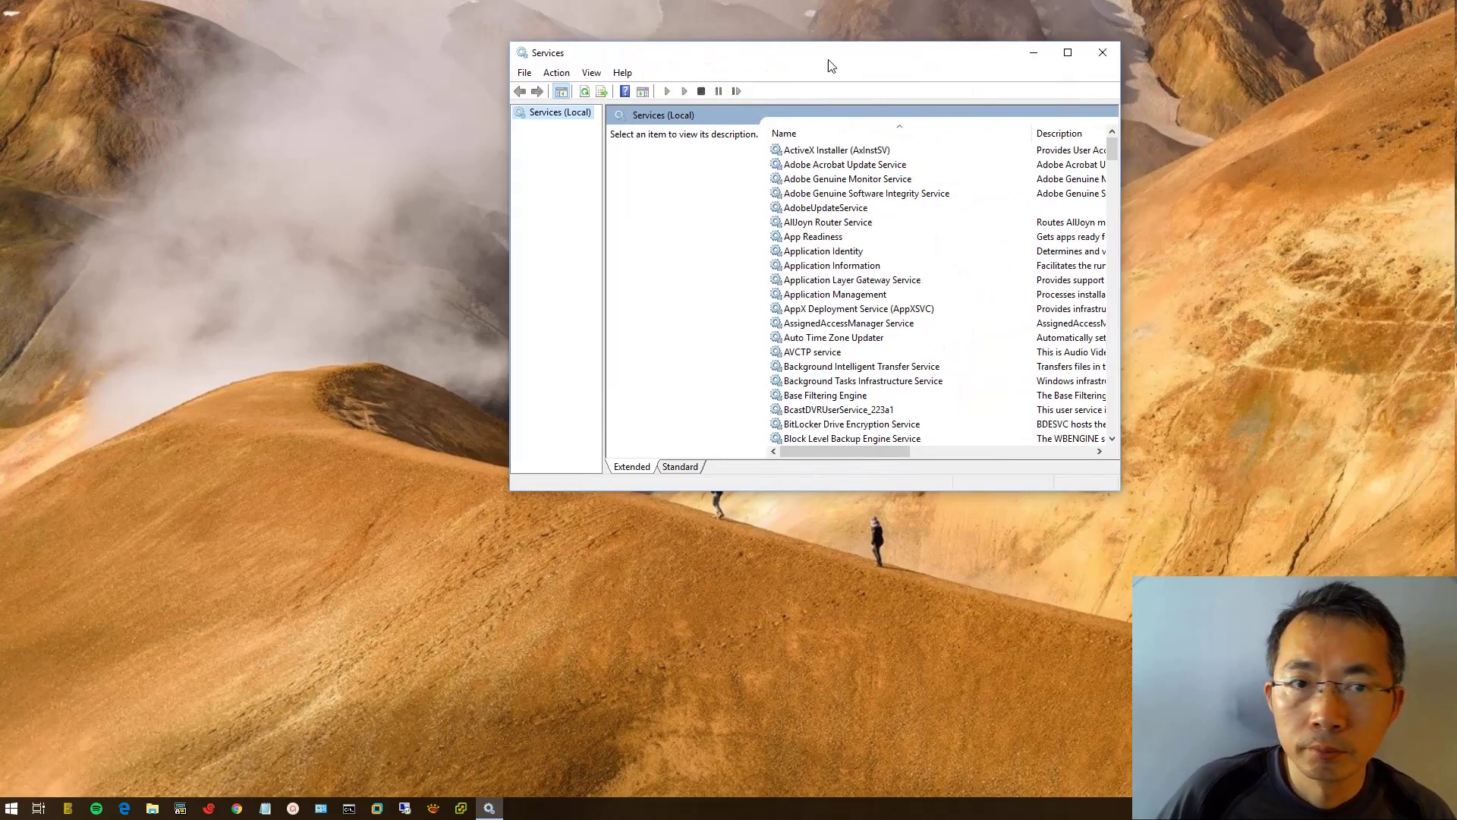
Step: Maximize Services and confirm Background Intelligent Transfer Service is still Stopped and Disabled
{"action": "double_click", "coordinate": [826, 59]}
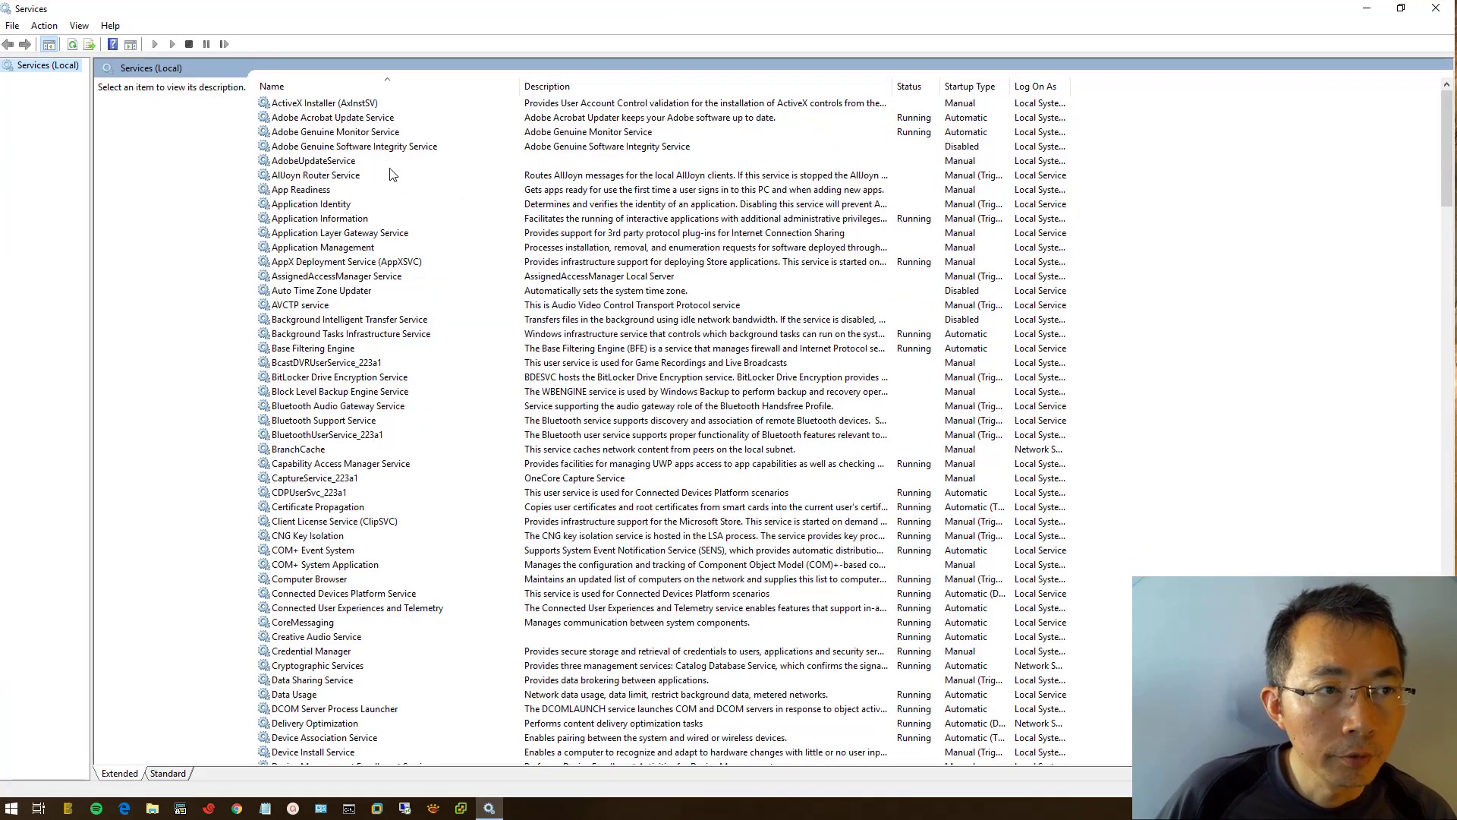
{"action": "left_click", "coordinate": [373, 320]}
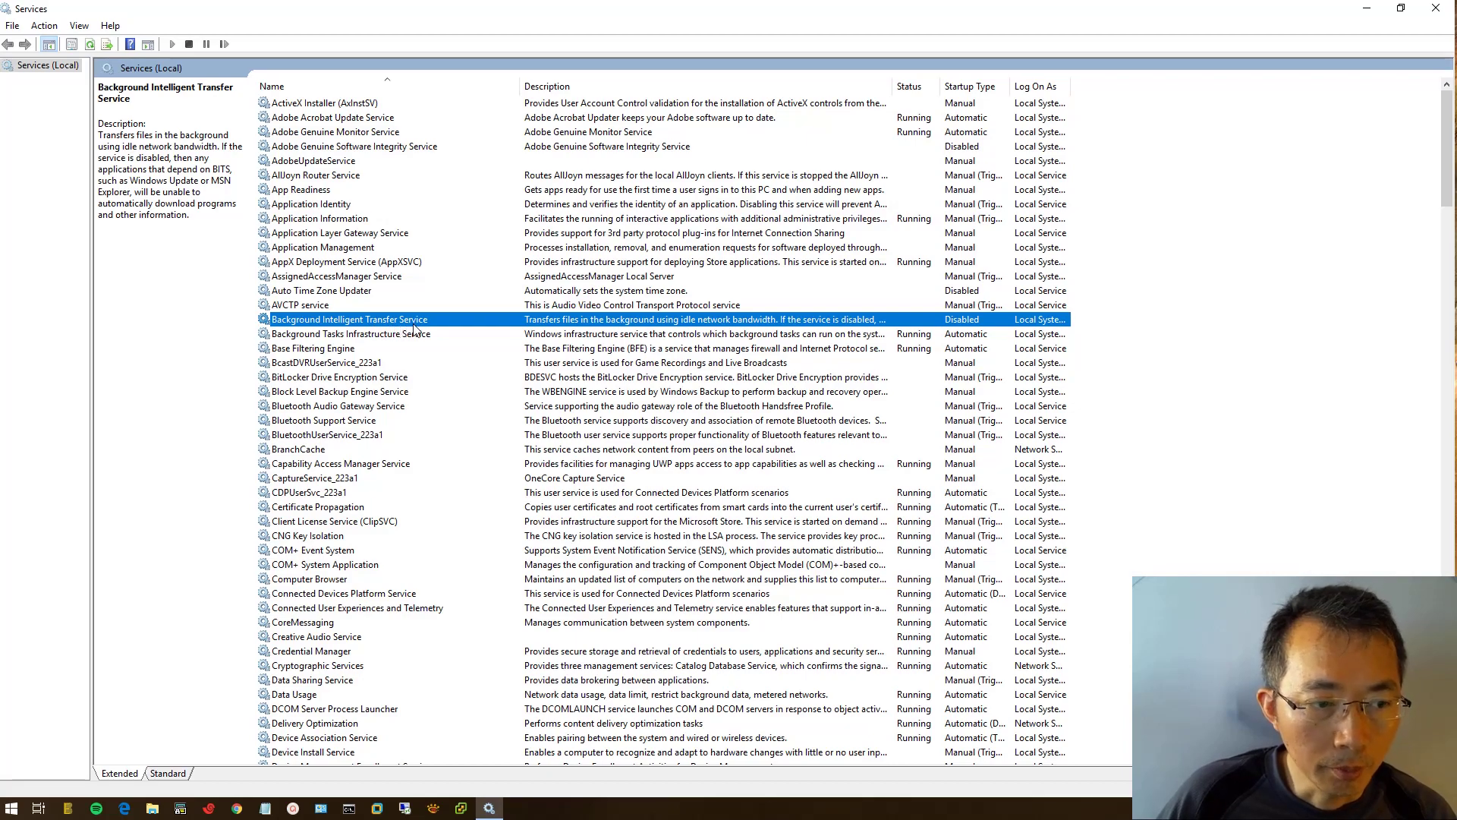
{"action": "scroll", "coordinate": [413, 328], "scroll_direction": "down", "scroll_amount": 13}
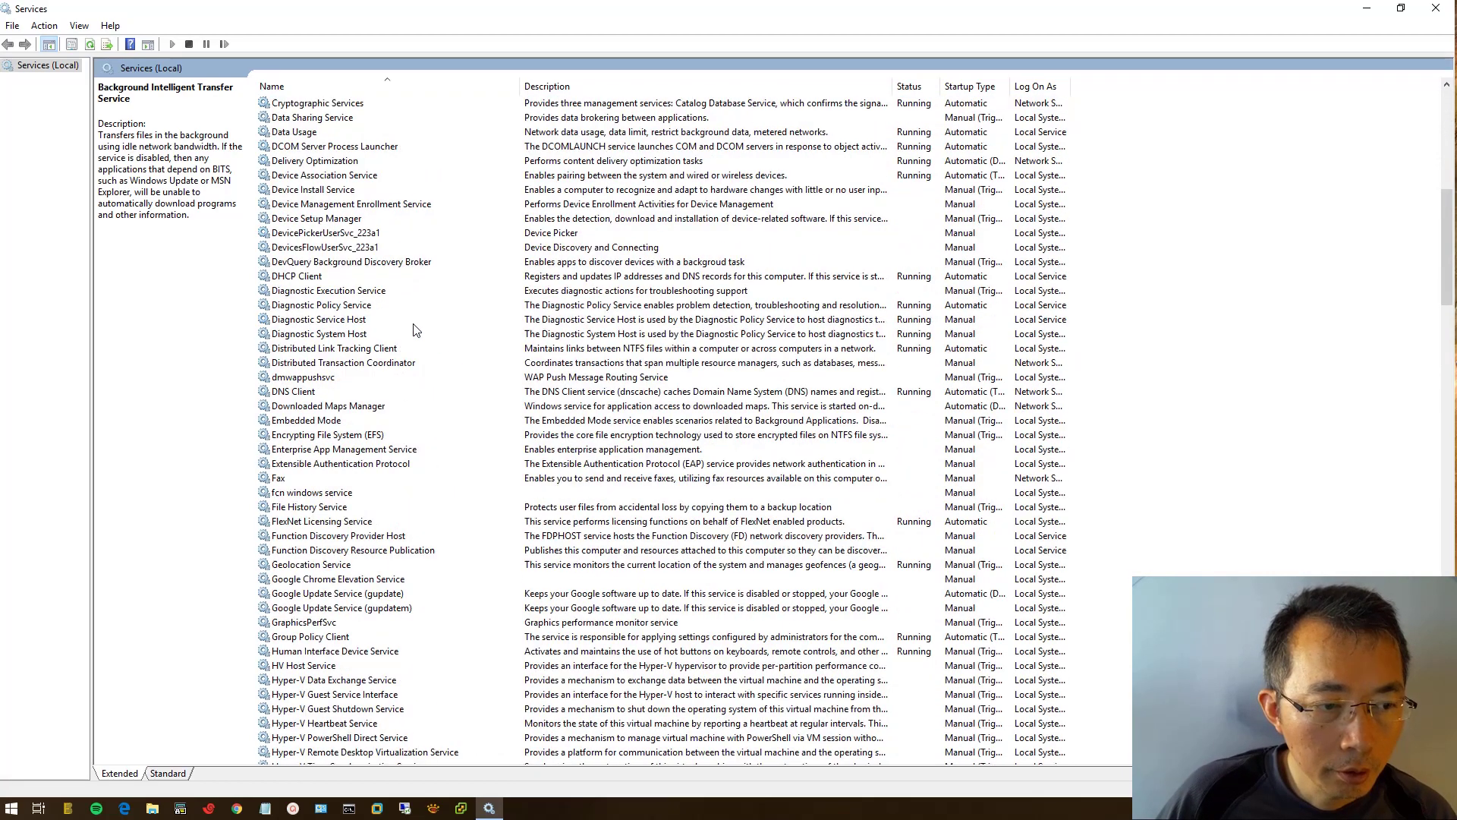
{"action": "scroll", "coordinate": [413, 327], "scroll_direction": "down", "scroll_amount": 20}
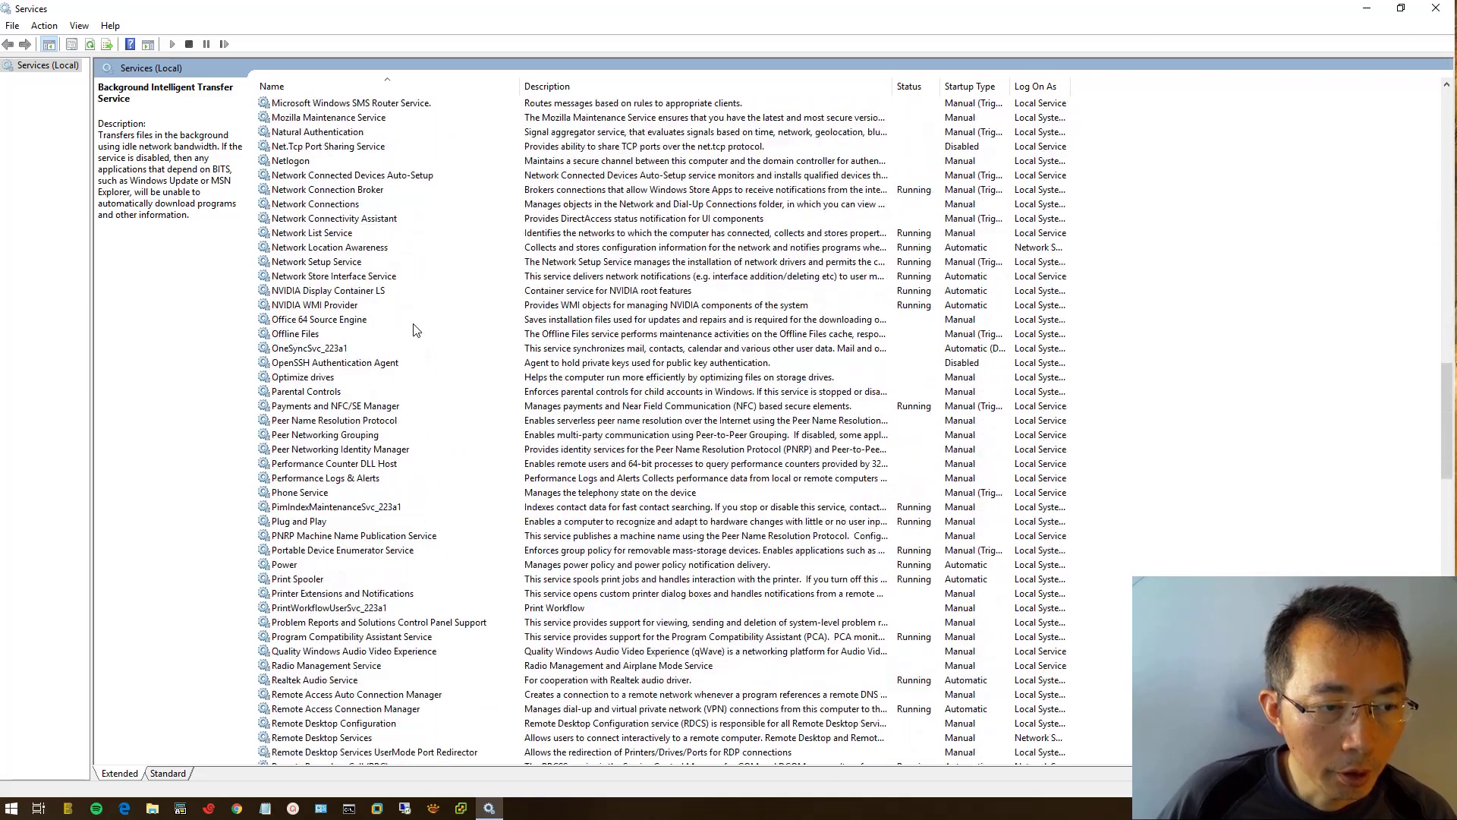
{"action": "scroll", "coordinate": [416, 329], "scroll_direction": "down", "scroll_amount": 2}
{"action": "scroll", "coordinate": [416, 329], "scroll_direction": "down", "scroll_amount": 3}
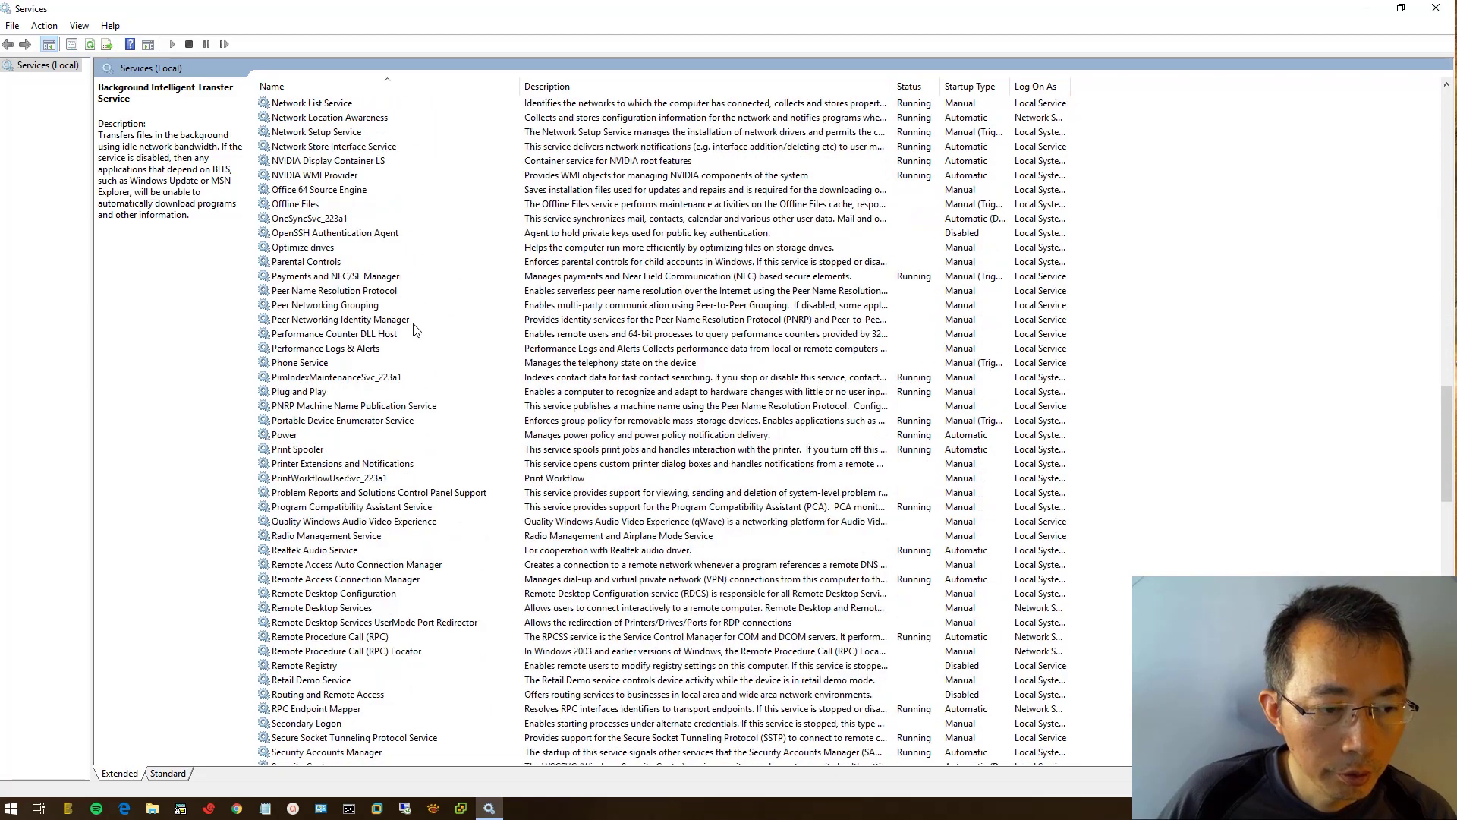
{"action": "scroll", "coordinate": [416, 330], "scroll_direction": "down", "scroll_amount": 18}
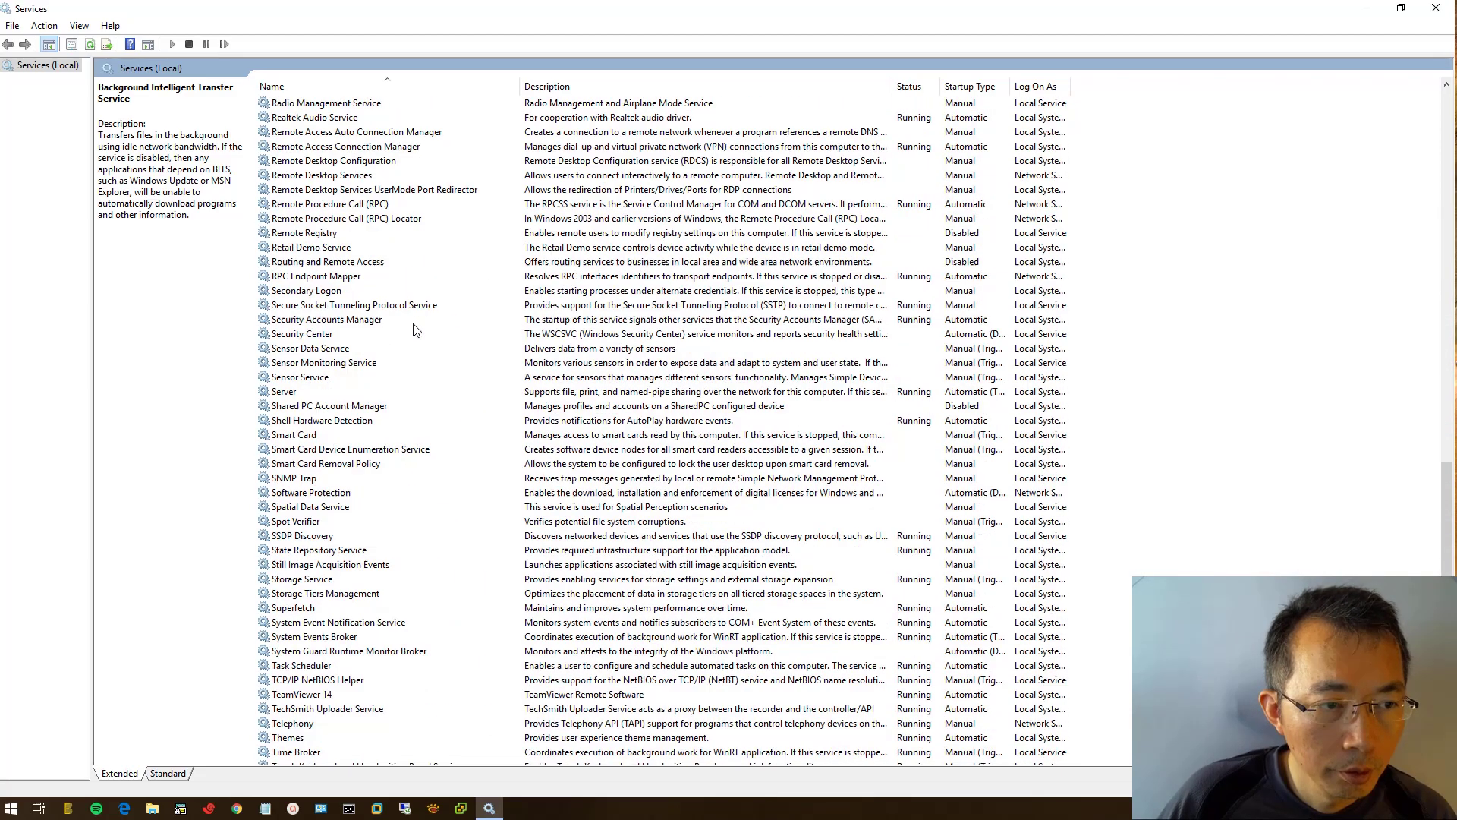
{"action": "left_click", "coordinate": [367, 367]}
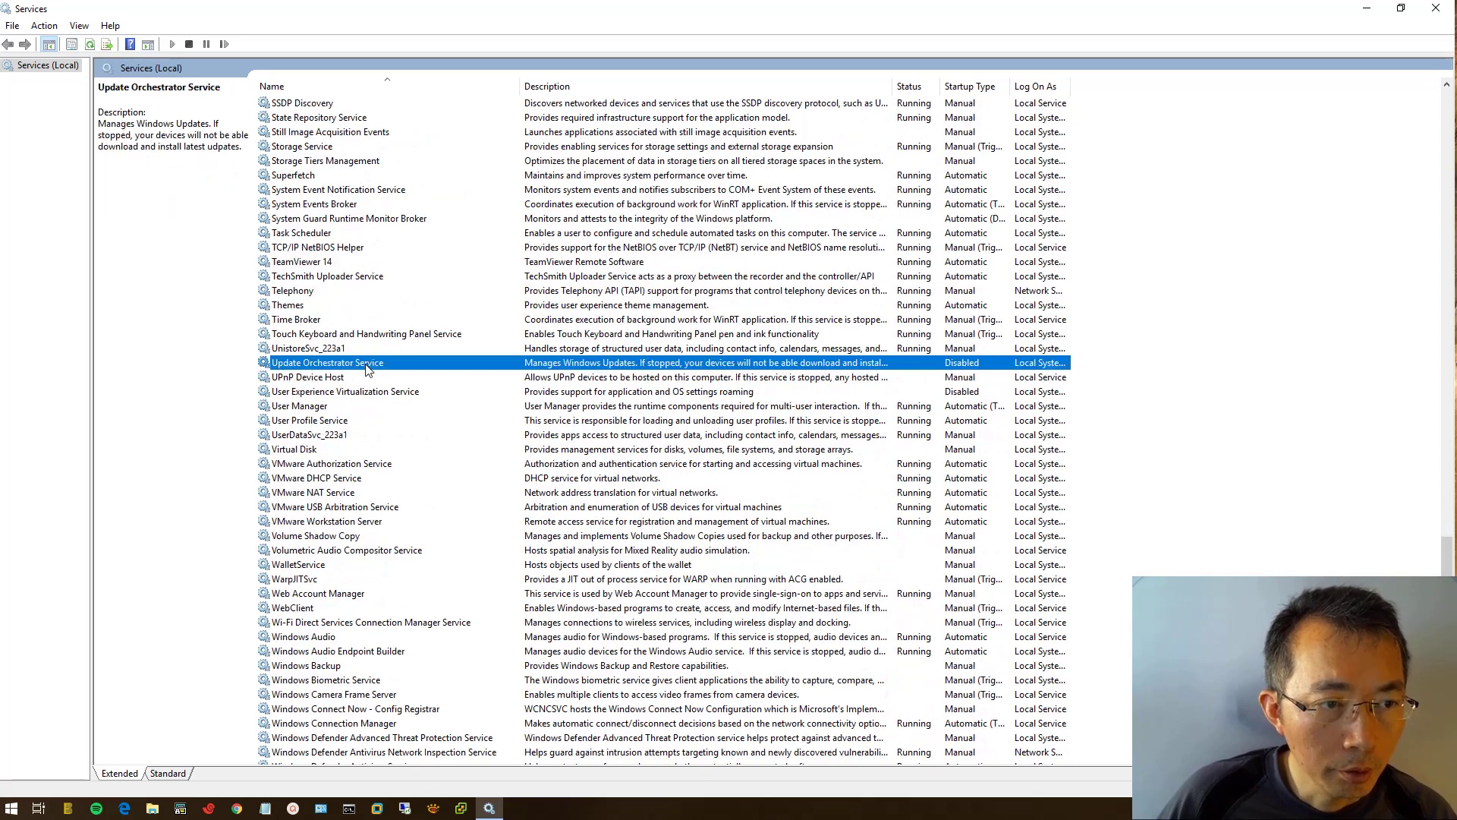
{"action": "double_click", "coordinate": [364, 364]}
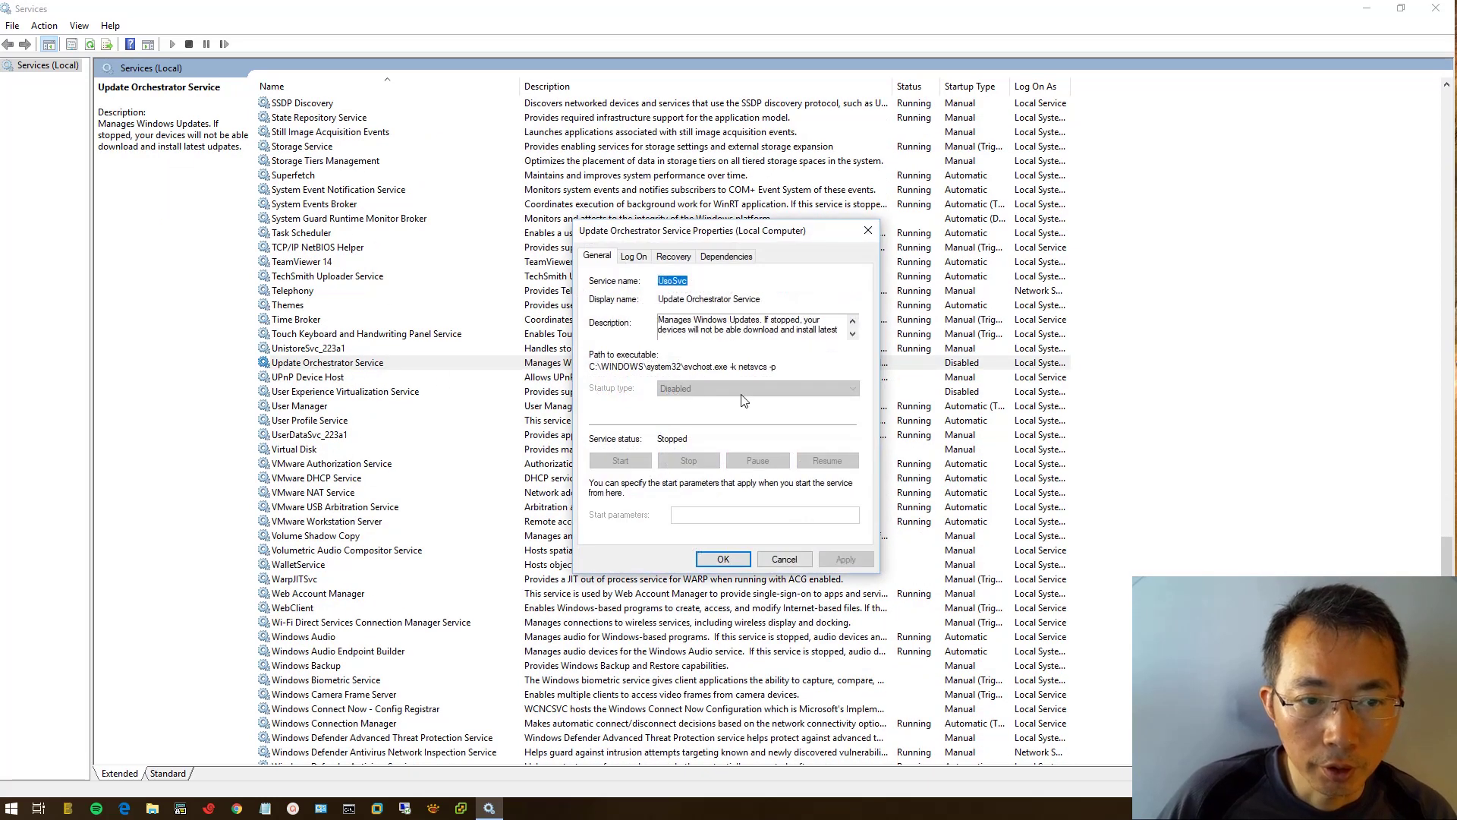
{"action": "left_click", "coordinate": [796, 564]}
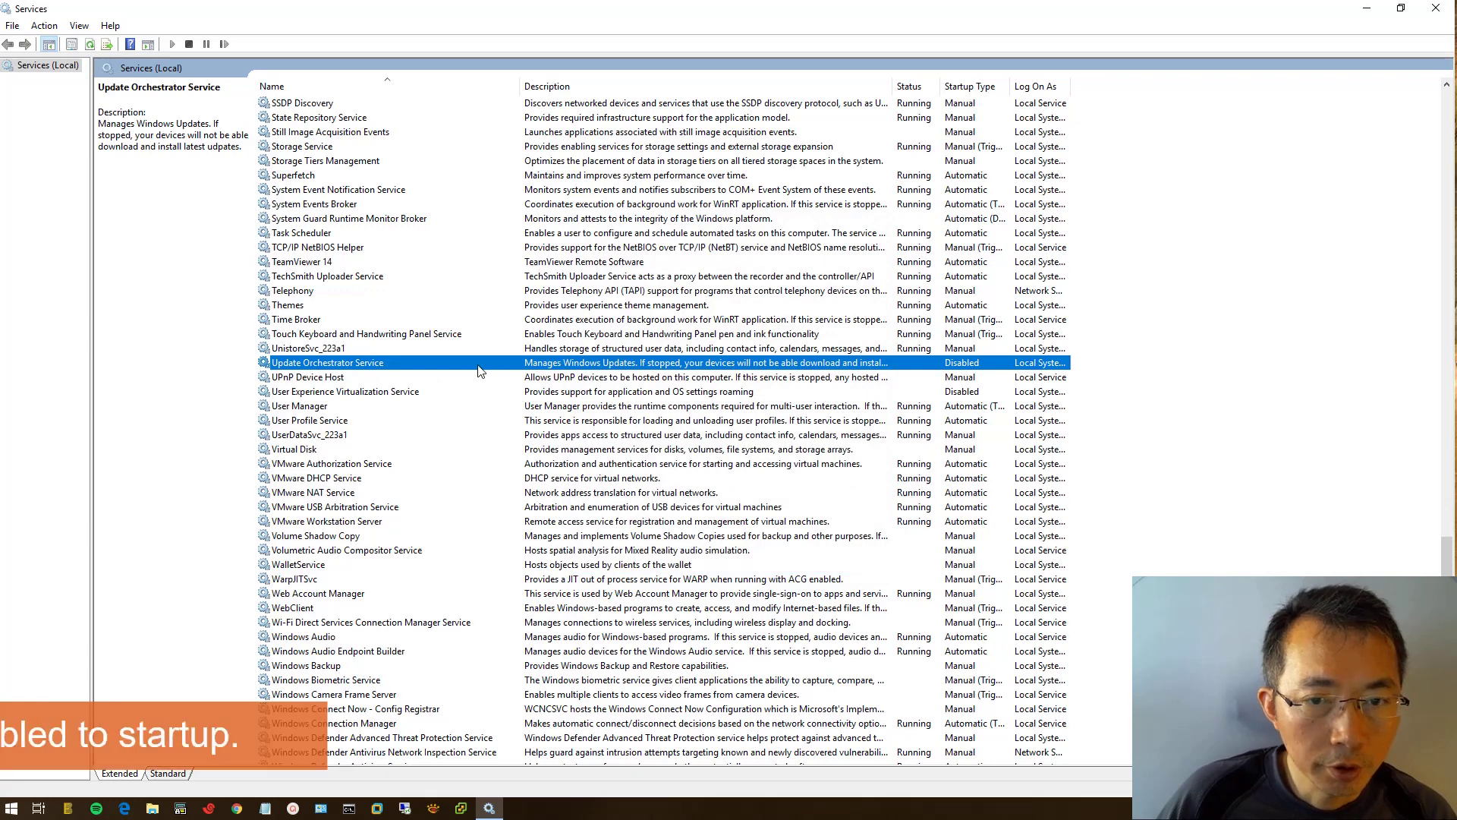
{"action": "scroll", "coordinate": [574, 579], "scroll_direction": "down", "scroll_amount": 7}
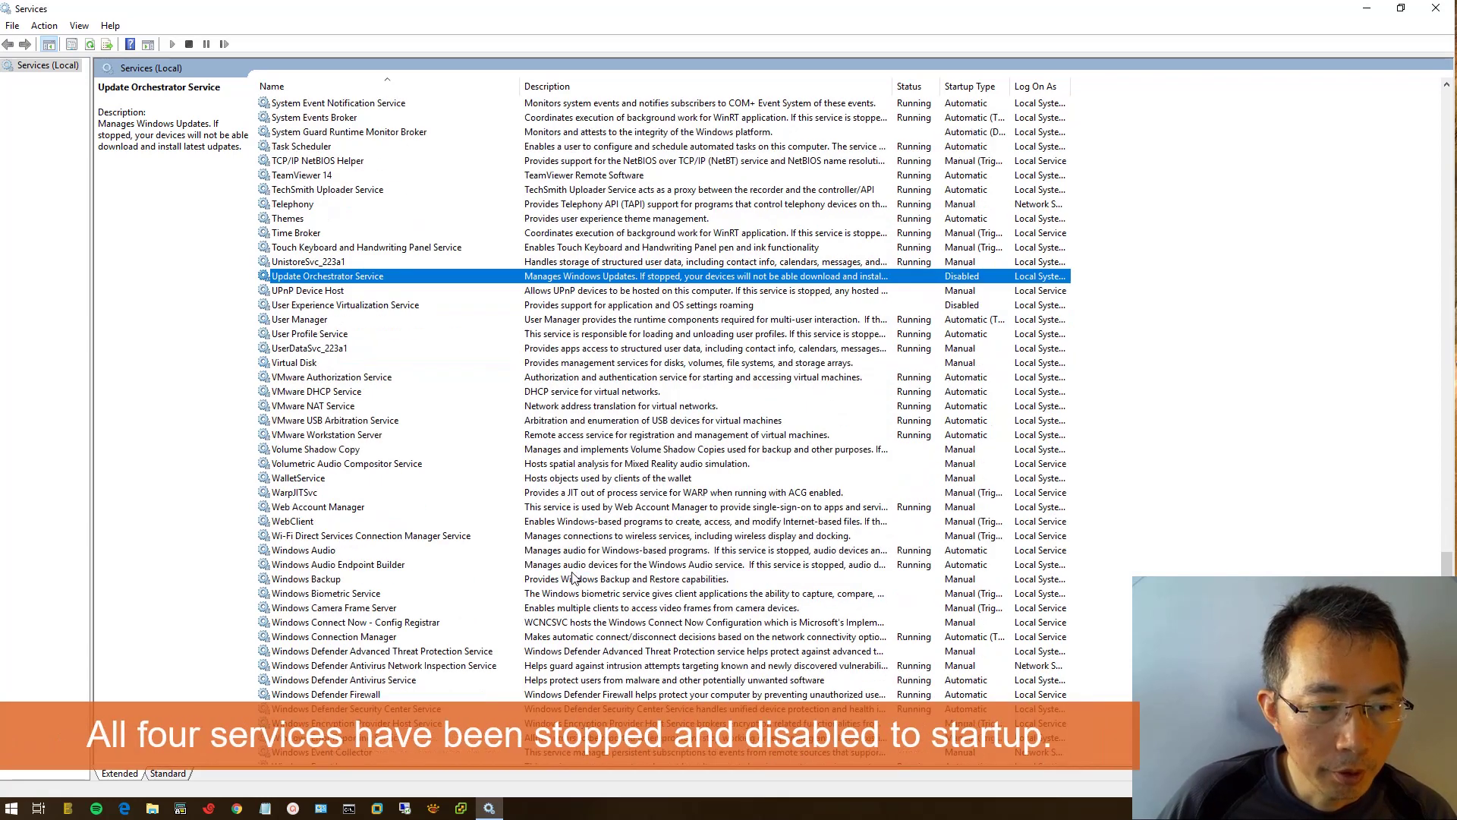
{"action": "scroll", "coordinate": [497, 608], "scroll_direction": "down", "scroll_amount": 3}
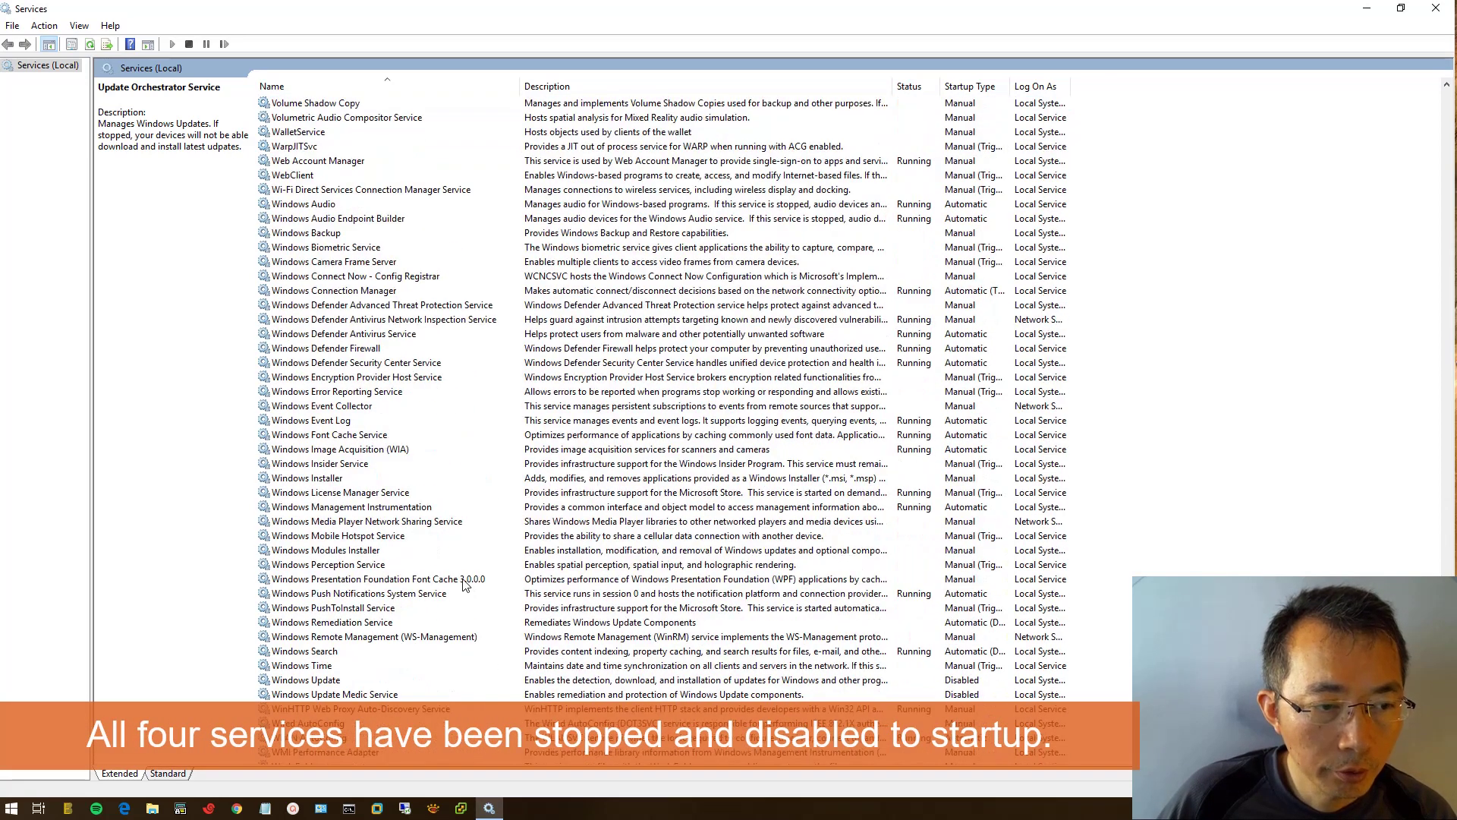
{"action": "double_click", "coordinate": [356, 680]}
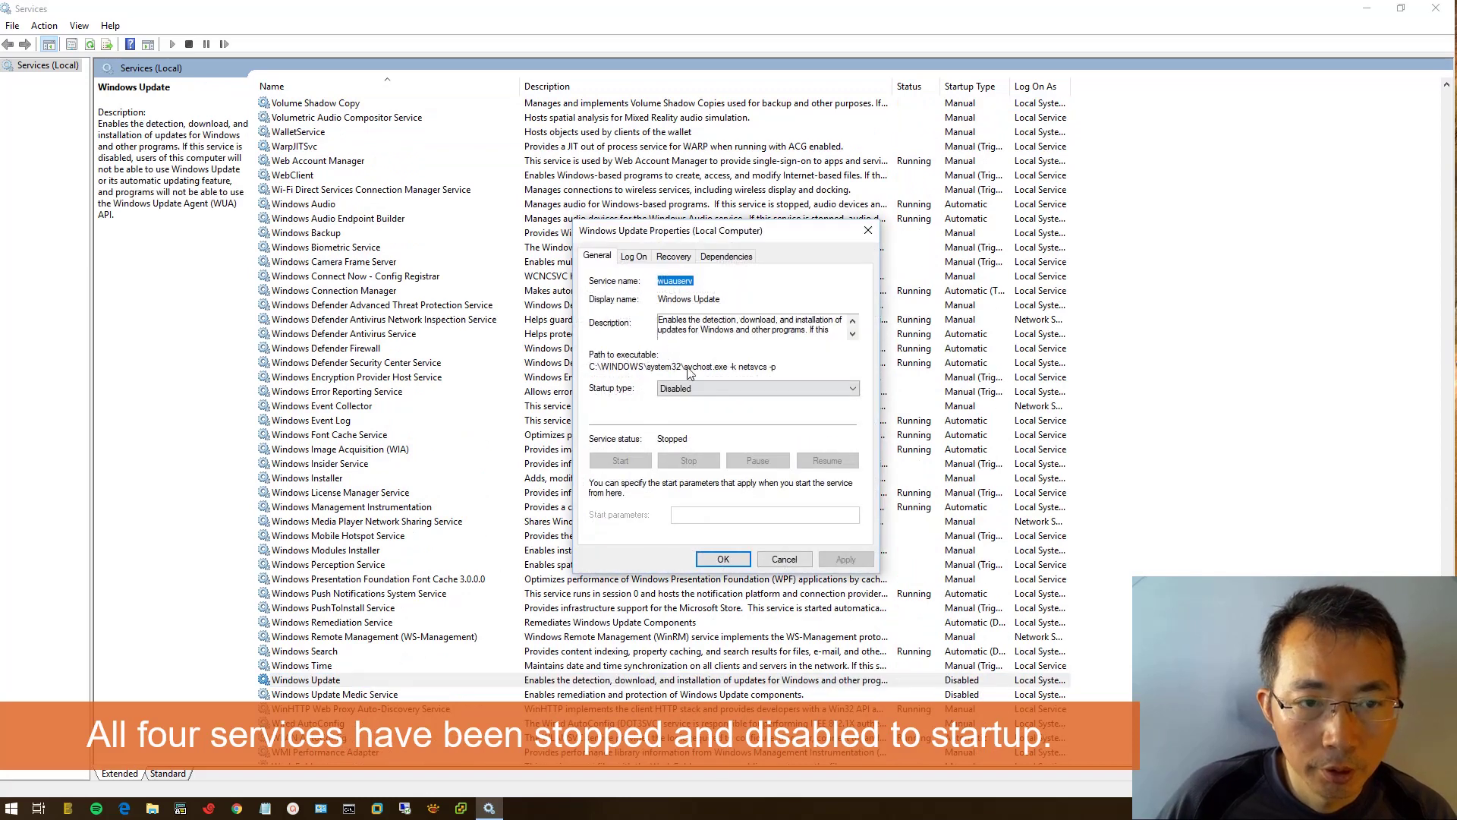
{"action": "left_click", "coordinate": [785, 560]}
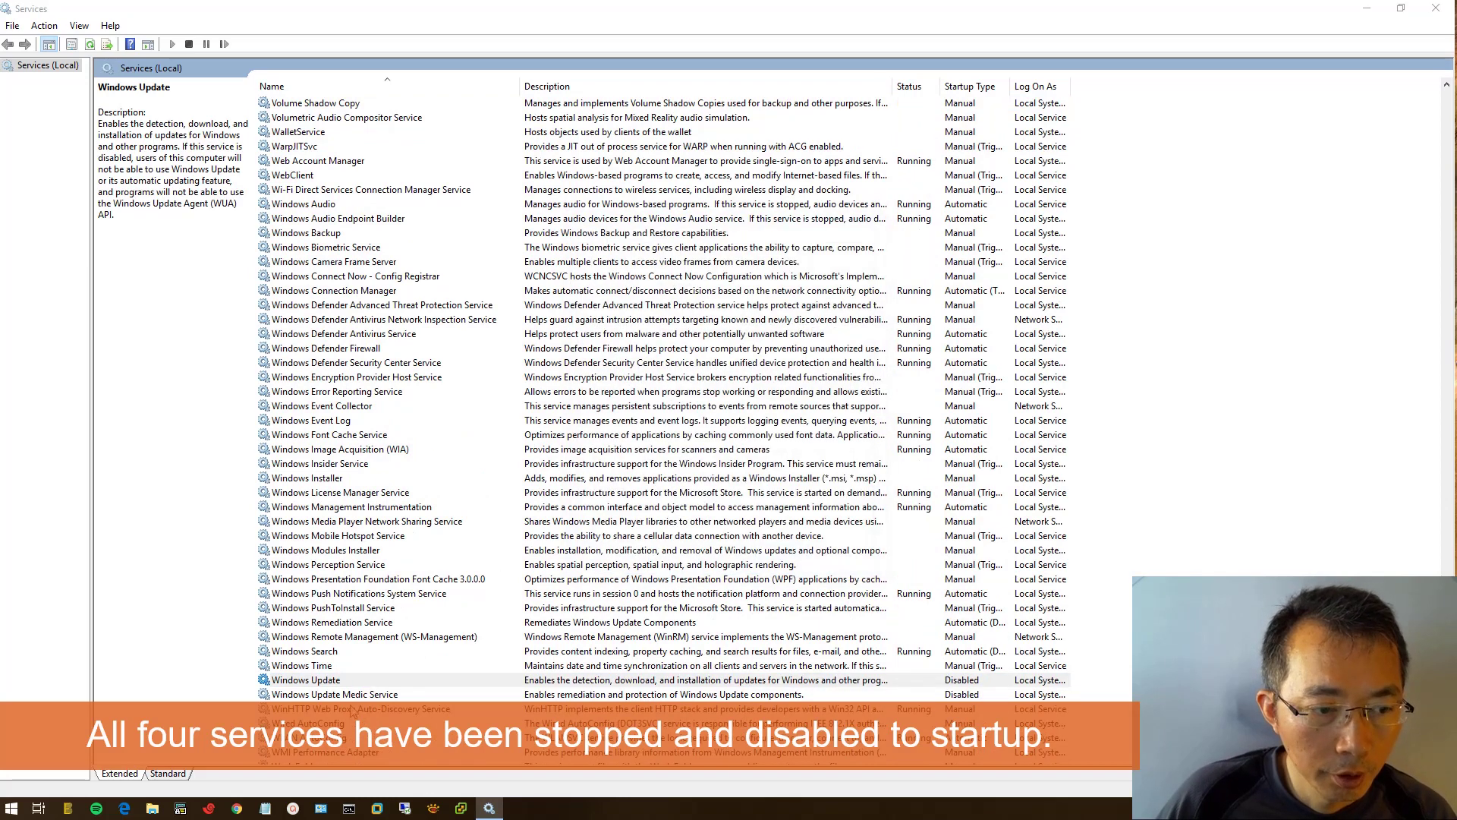
{"action": "double_click", "coordinate": [350, 694]}
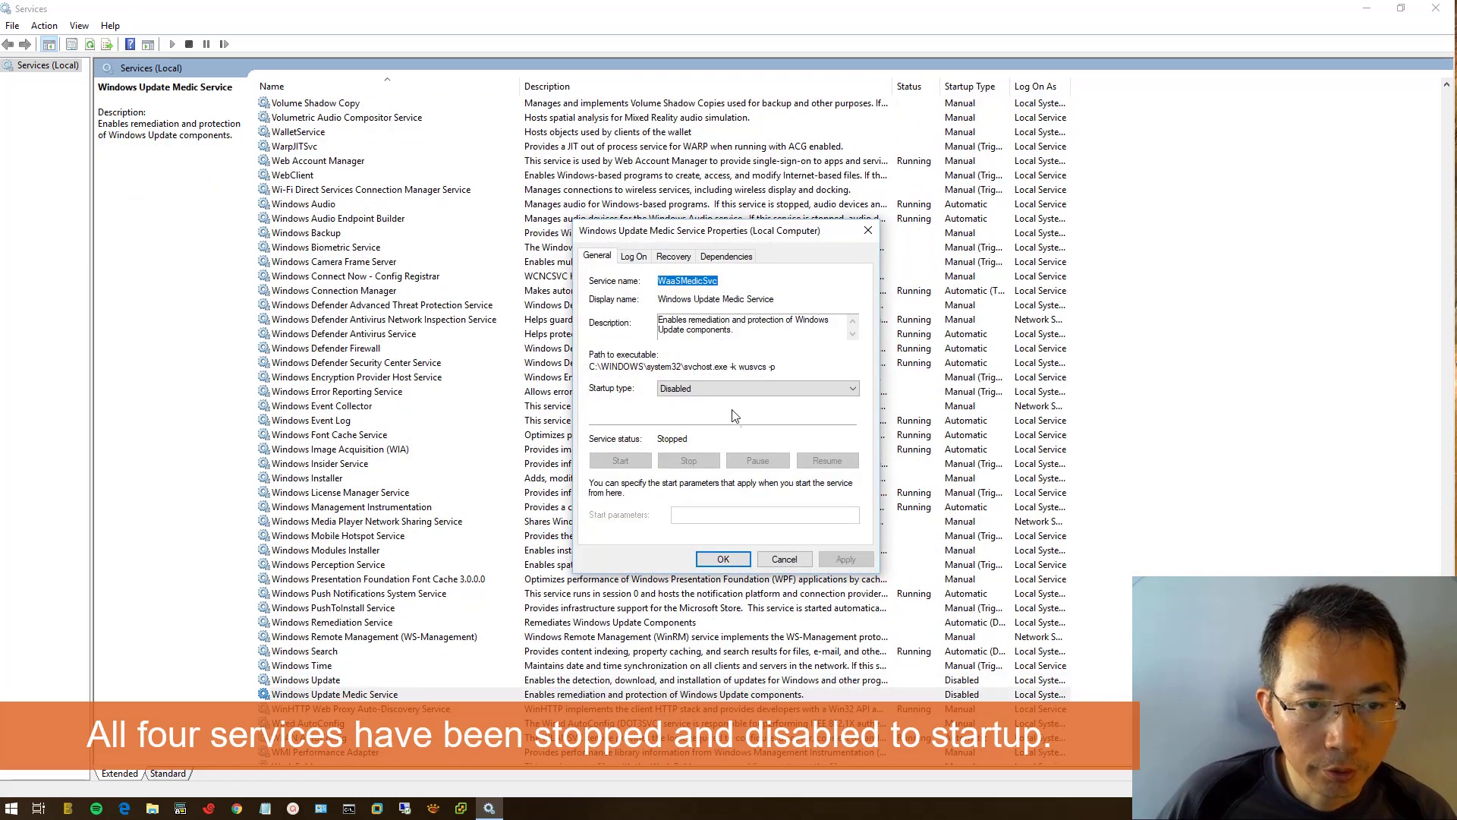
{"action": "left_click", "coordinate": [796, 560]}
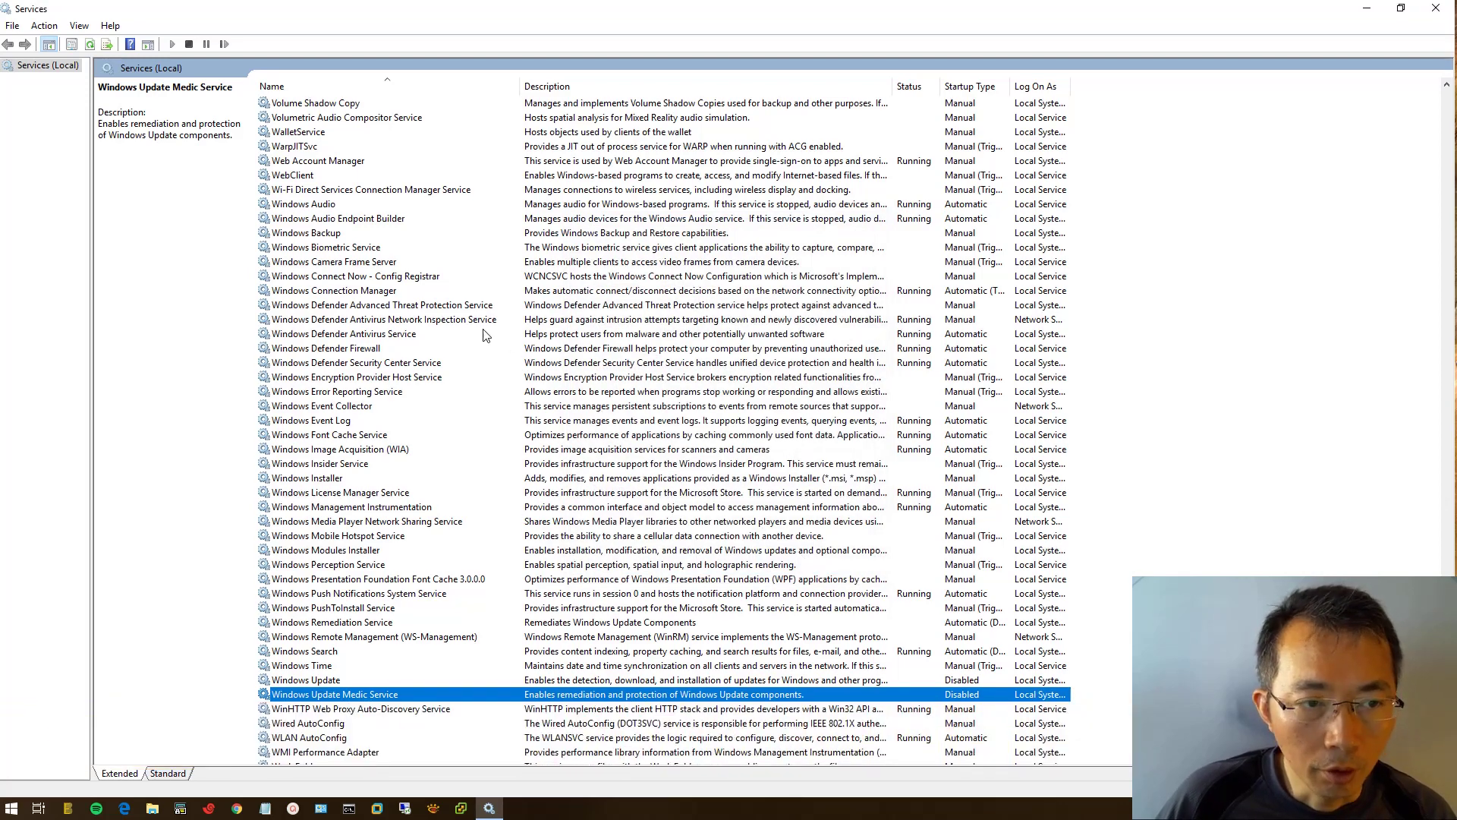